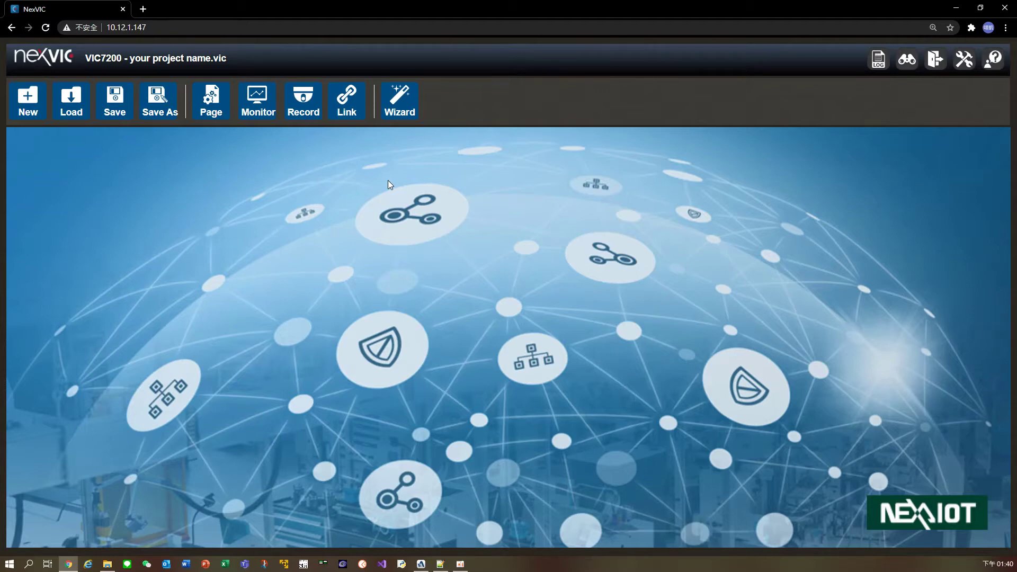
# Open the Learn Font window from the OCR settings of TARGET01 on the existing page.
pyautogui.click(227, 122)
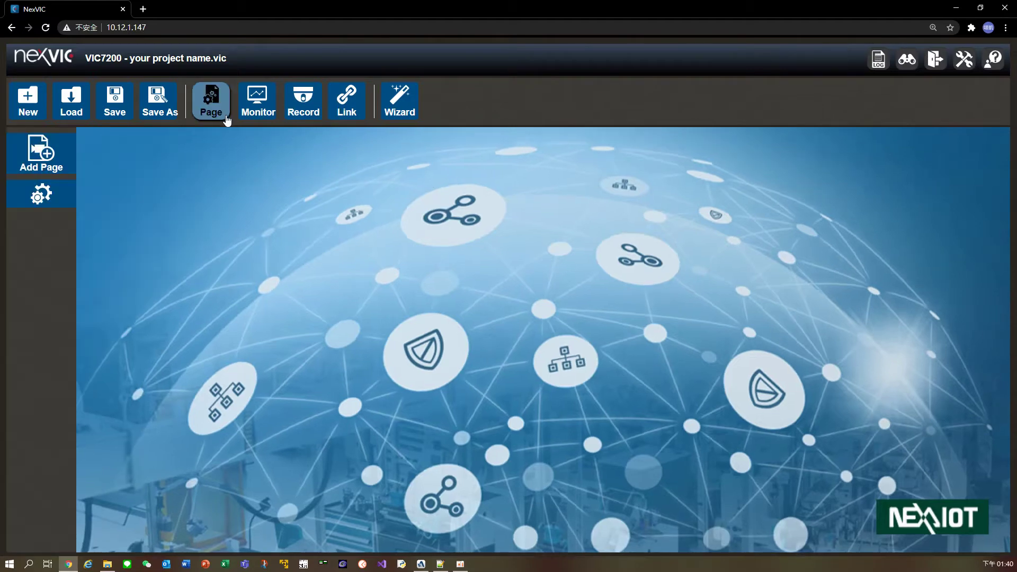
pyautogui.click(62, 206)
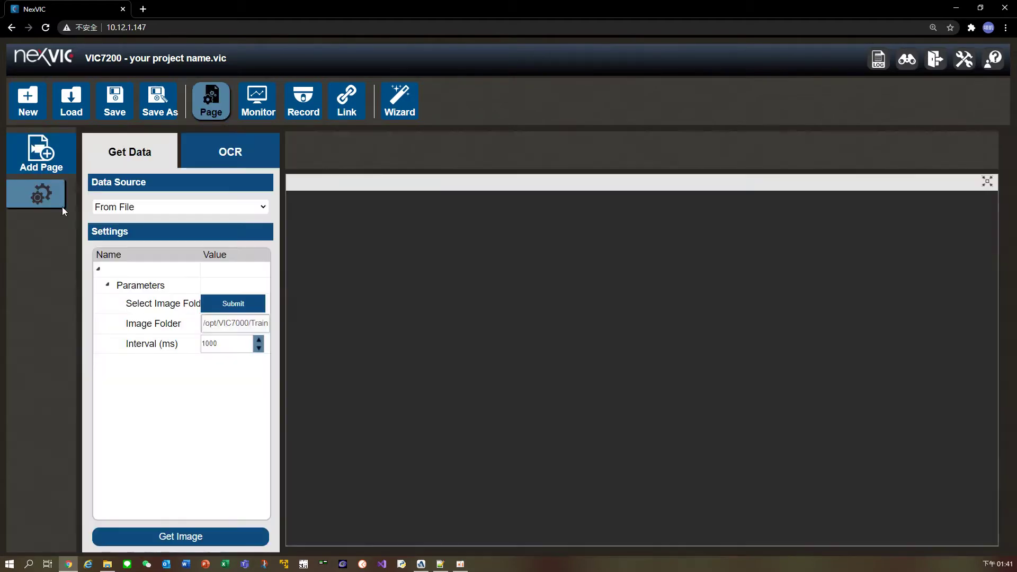
pyautogui.click(272, 160)
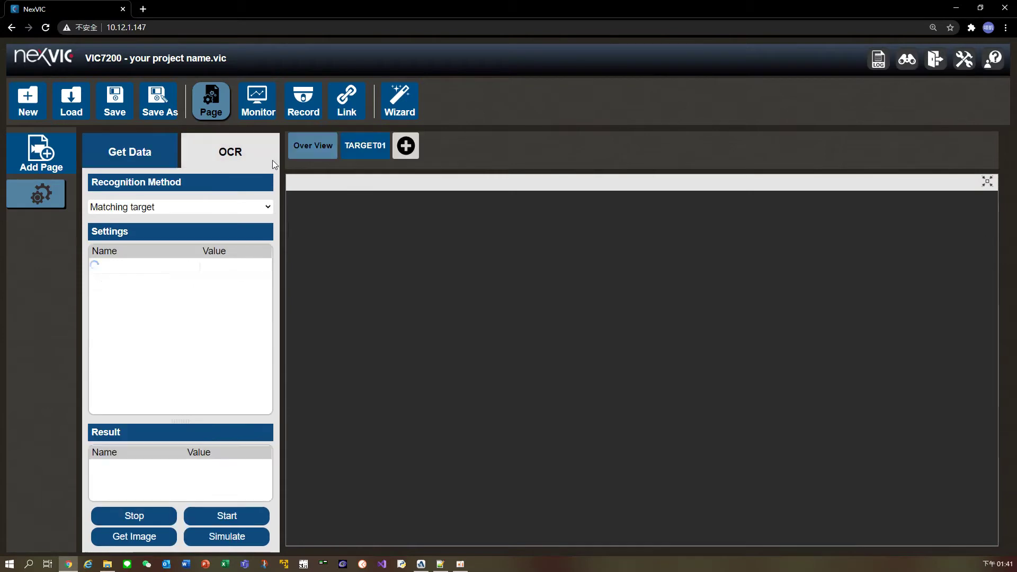
pyautogui.click(357, 156)
pyautogui.moveTo(265, 273); pyautogui.dragTo(234, 381)
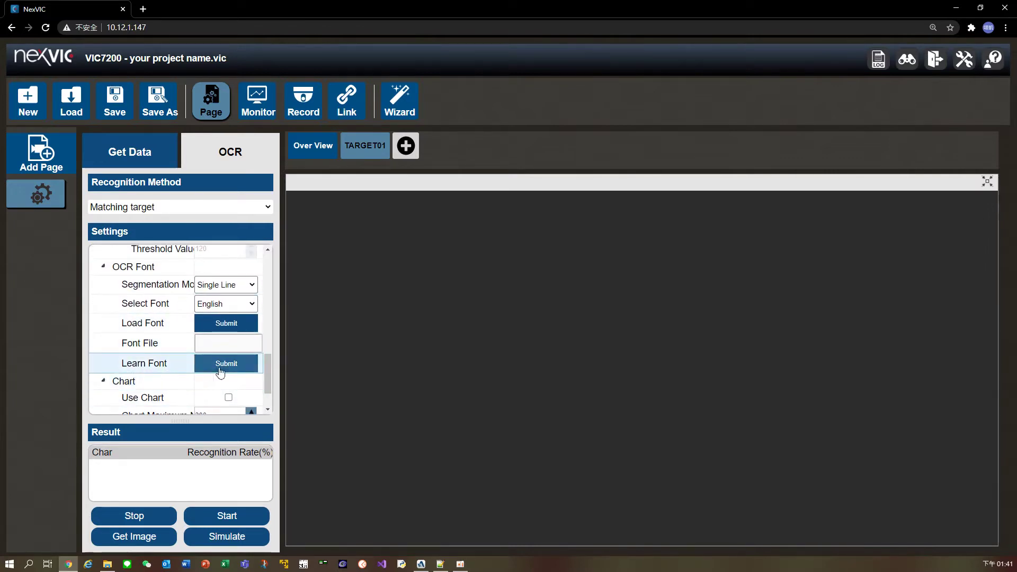
pyautogui.click(244, 372)
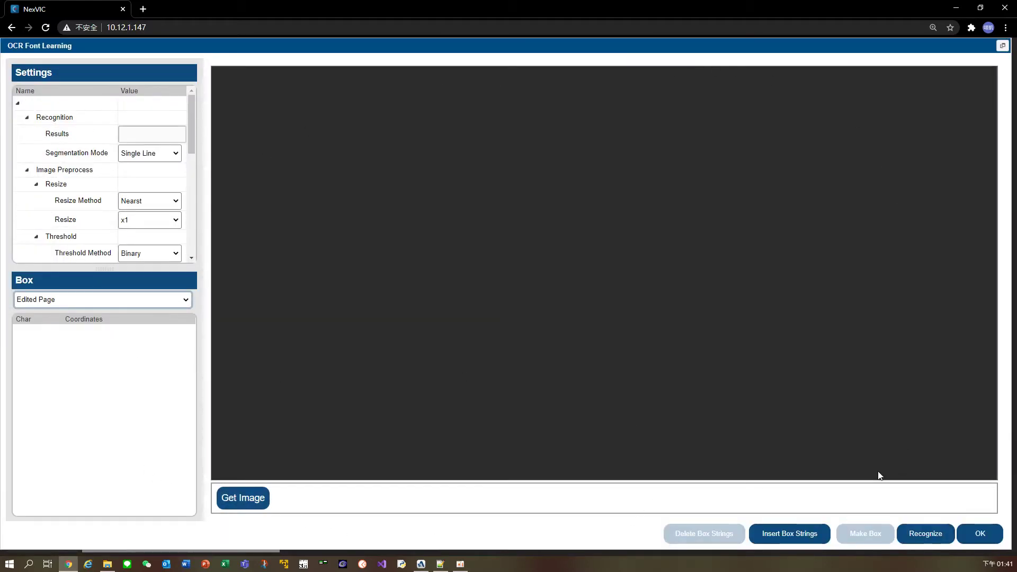
# Load the image 1.bmp from /opt/VIC7000/Training Sample 2 for font learning, checking its enlarged preview first.
pyautogui.click(252, 507)
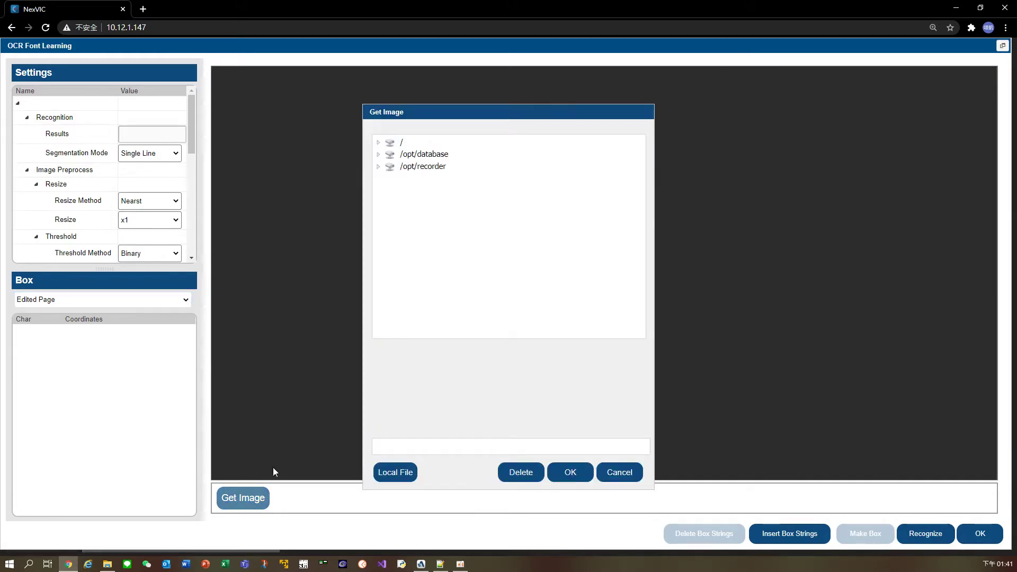
pyautogui.click(378, 142)
pyautogui.scroll(-2, 421, 192)
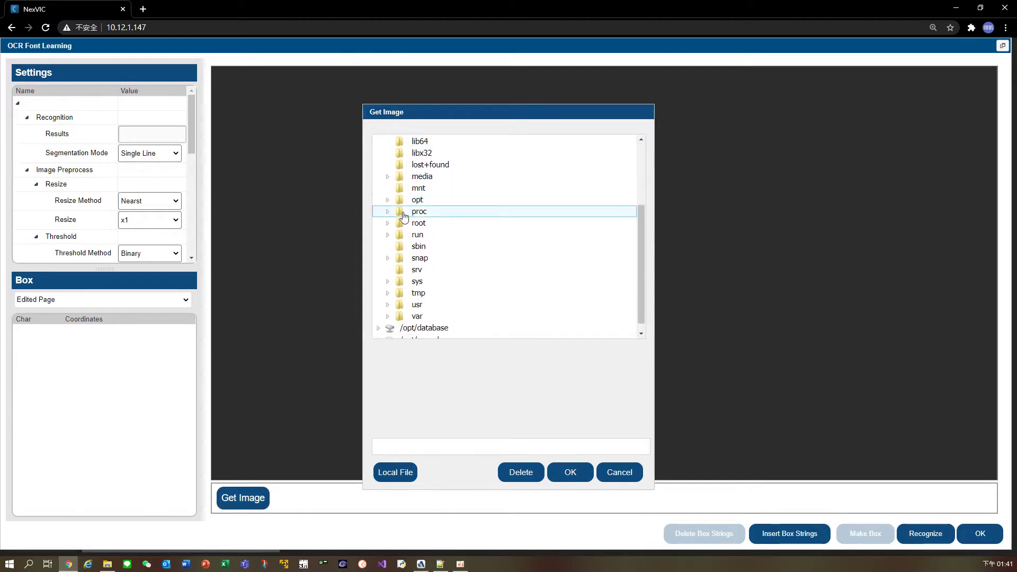
pyautogui.click(387, 200)
pyautogui.click(397, 211)
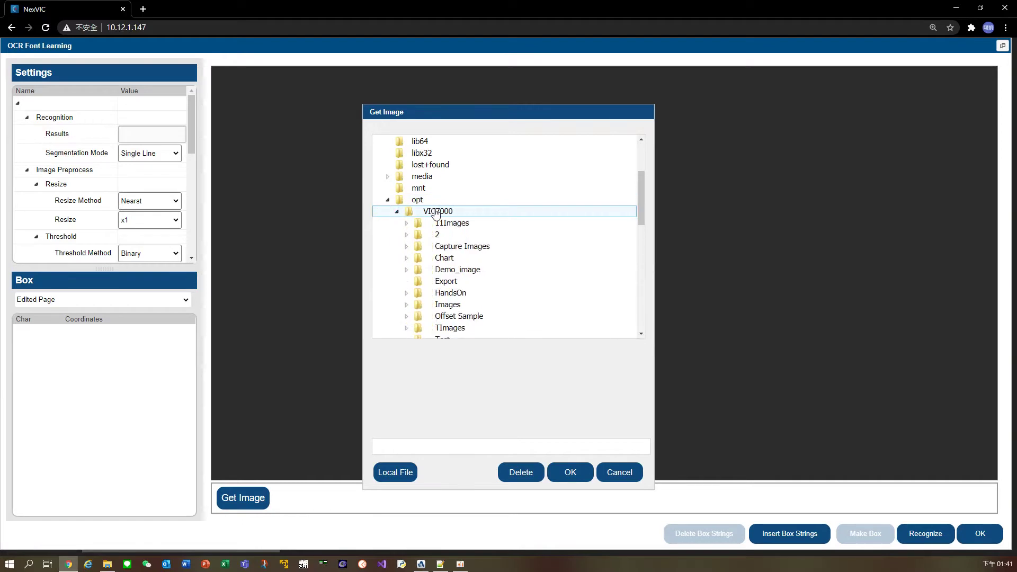
pyautogui.scroll(-5, 427, 218)
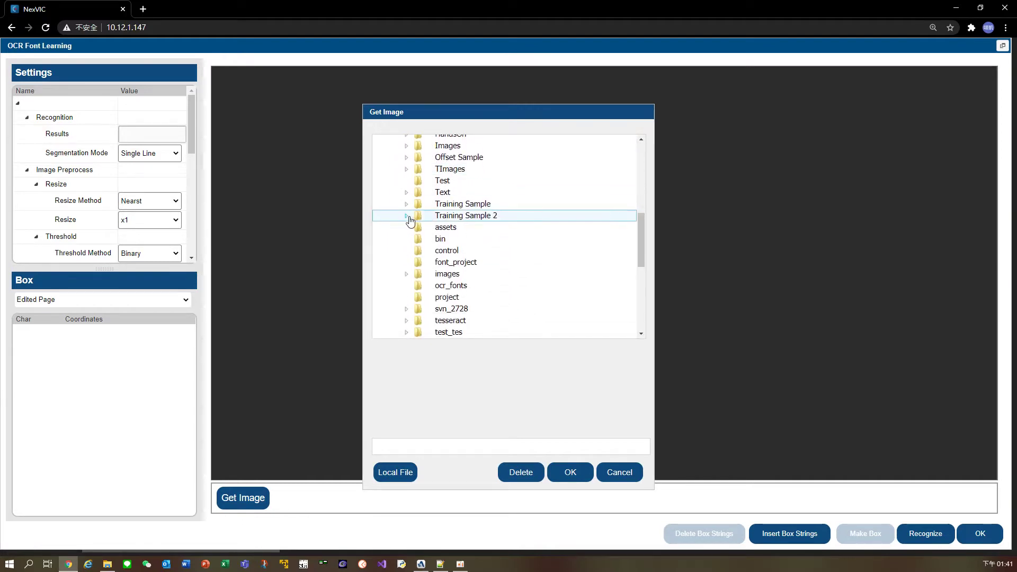
pyautogui.click(408, 217)
pyautogui.click(434, 228)
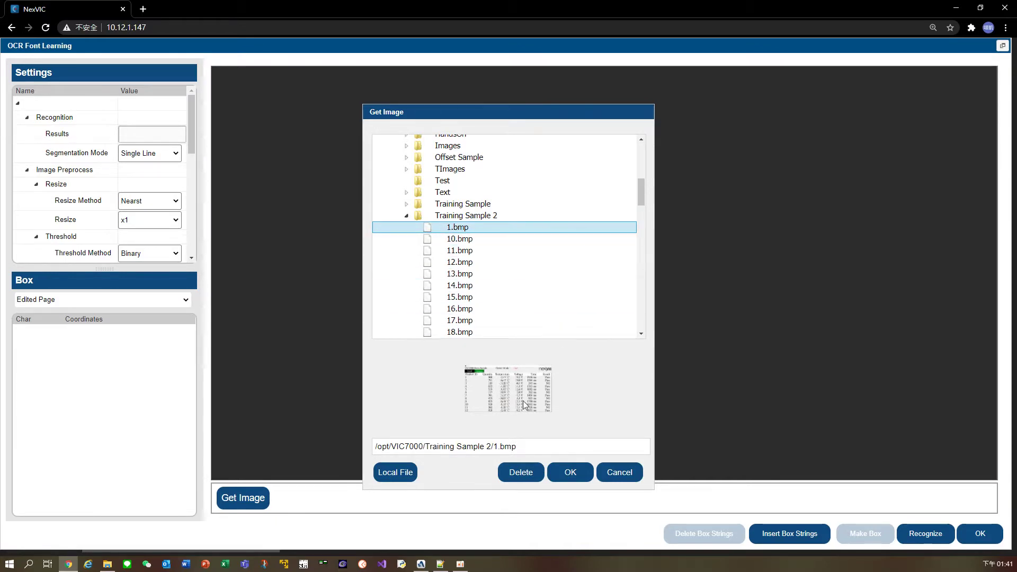
pyautogui.click(544, 407)
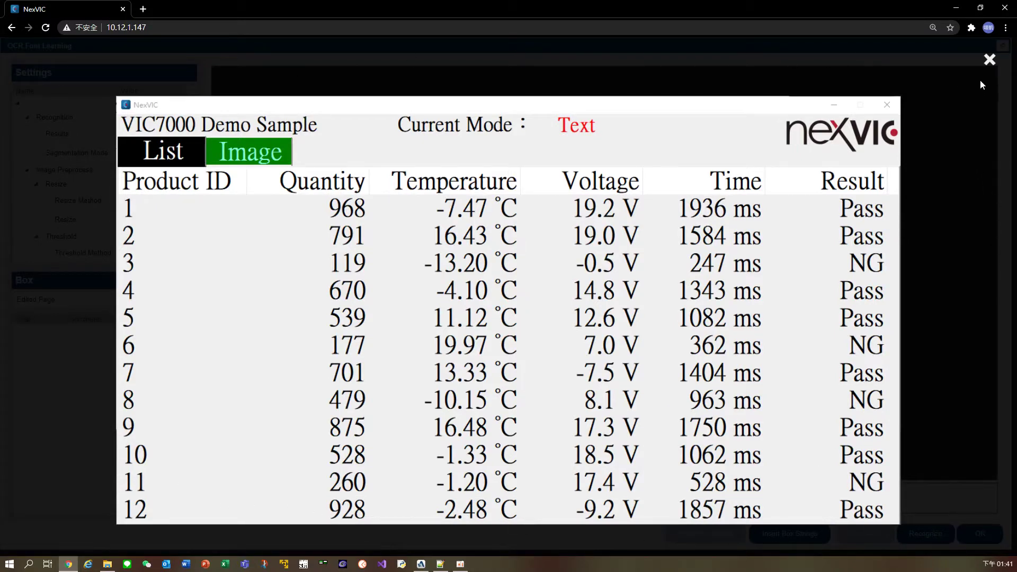
pyautogui.click(988, 60)
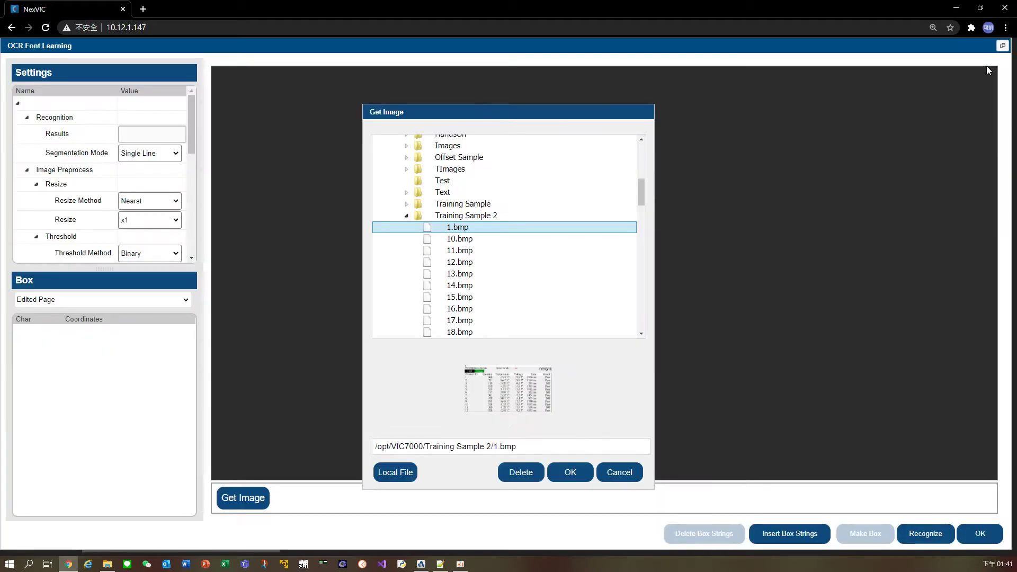
pyautogui.click(579, 474)
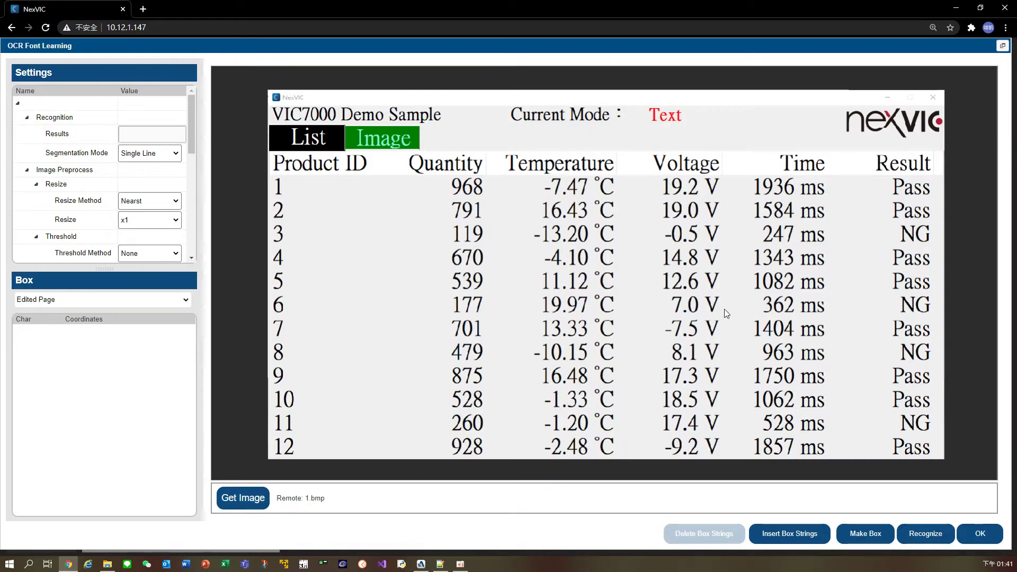
pyautogui.scroll(5, 695, 311)
pyautogui.scroll(3, 654, 301)
pyautogui.scroll(-1, 654, 298)
pyautogui.scroll(-6, 655, 301)
pyautogui.moveTo(640, 288)
pyautogui.mouseDown()
pyautogui.moveTo(565, 297)
pyautogui.moveTo(726, 335)
pyautogui.moveTo(503, 258)
pyautogui.moveTo(688, 297)
pyautogui.moveTo(551, 266)
pyautogui.moveTo(698, 249)
pyautogui.moveTo(630, 285)
pyautogui.mouseUp()
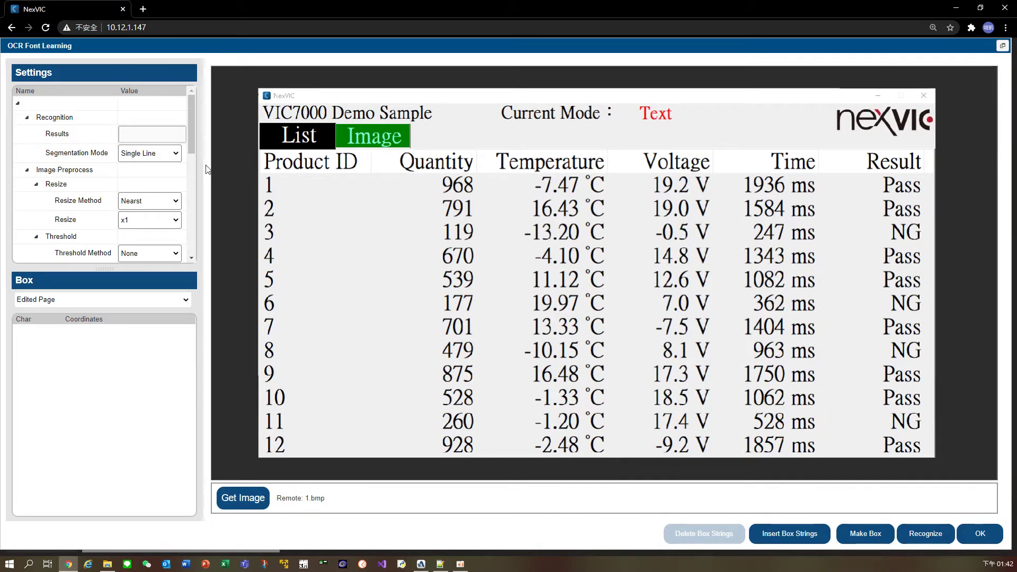
# Create a new font project named TrainingDemo1.
pyautogui.moveTo(193, 144); pyautogui.dragTo(206, 253)
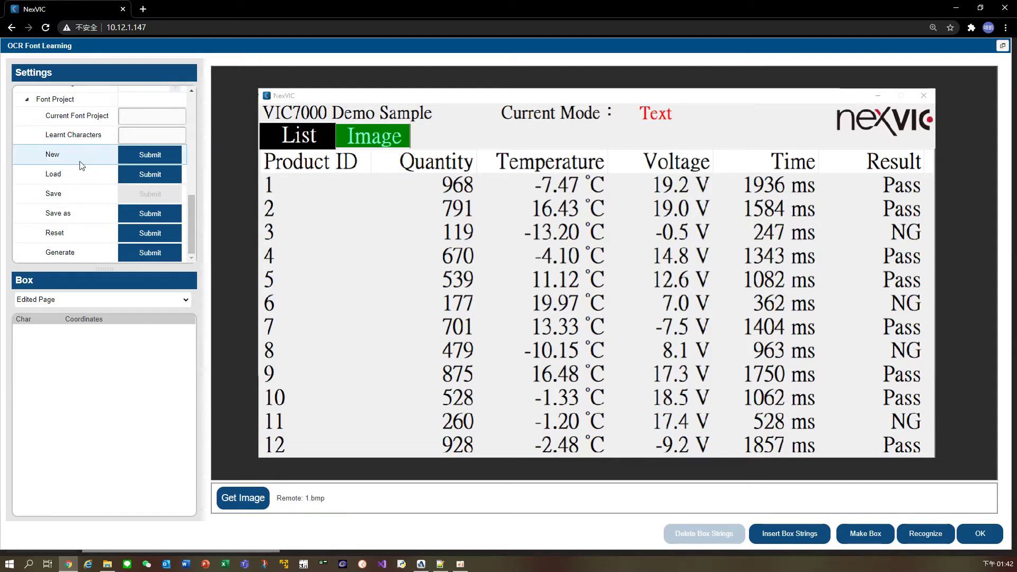
pyautogui.click(170, 163)
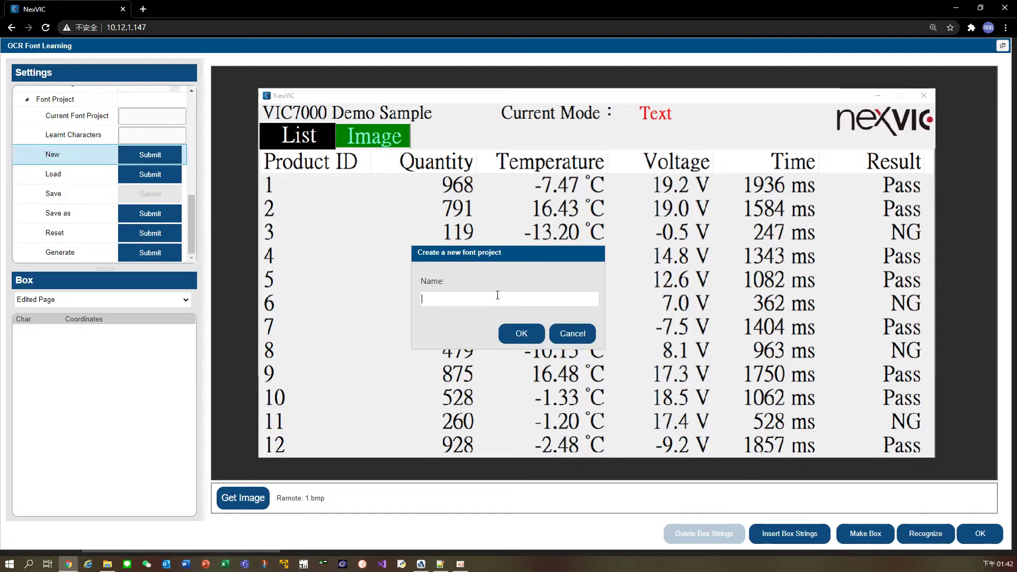
pyautogui.write('TrainingDemo1')
pyautogui.click(534, 338)
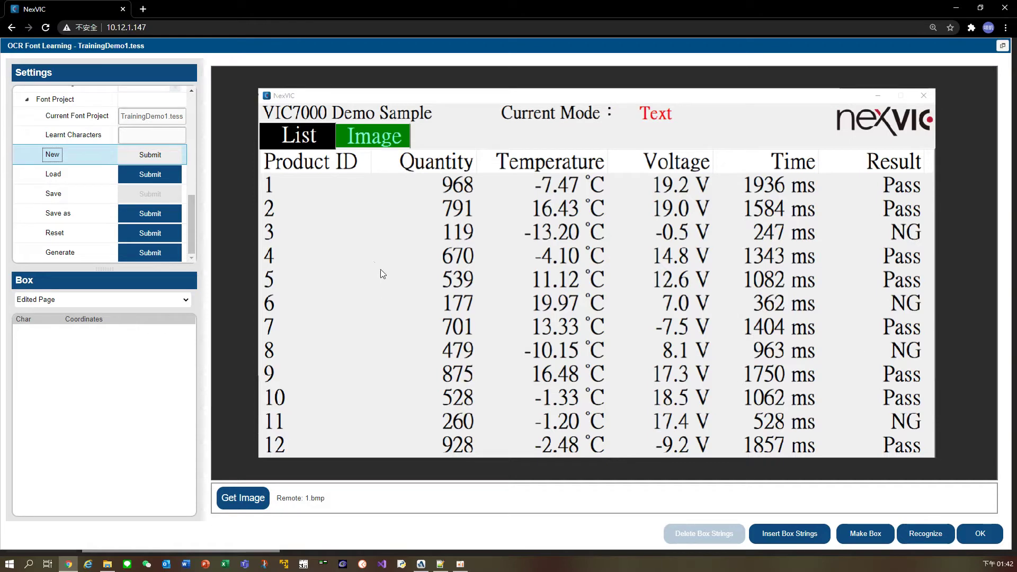
# Set a new ROI tightly around the quantity 968 of product 1 and insert its box strings.
pyautogui.rightClick(377, 226)
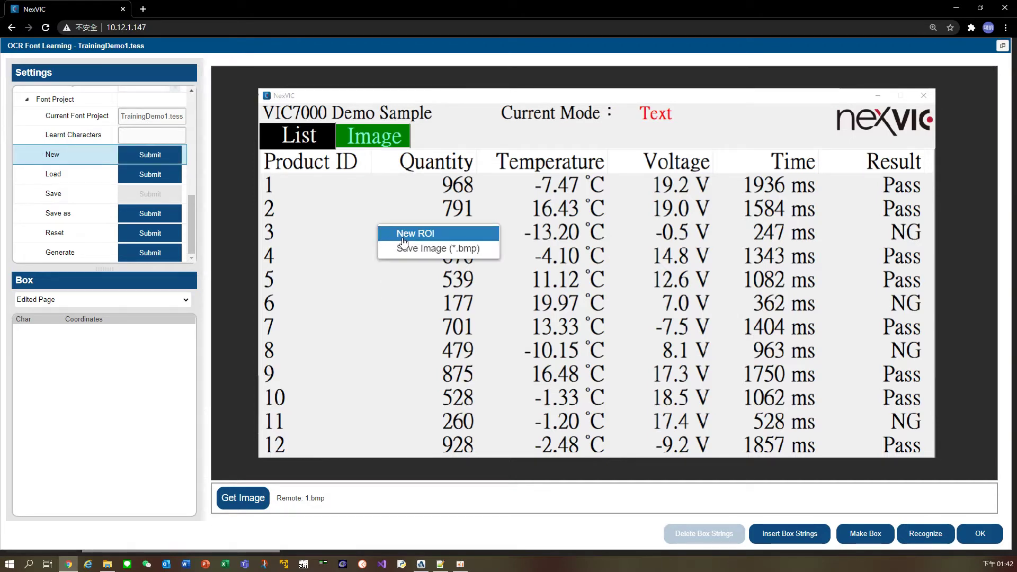
pyautogui.click(448, 235)
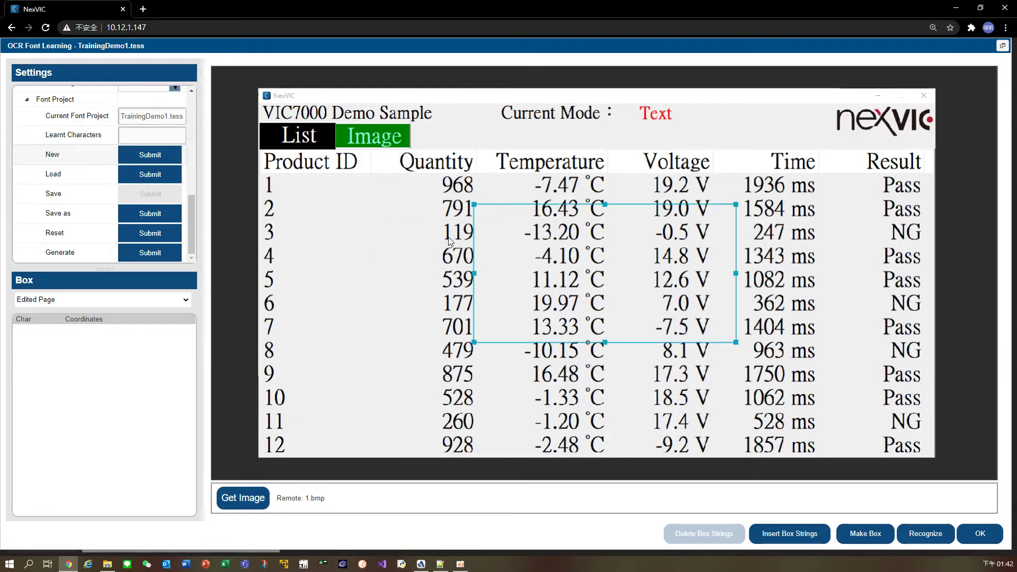
pyautogui.moveTo(631, 271); pyautogui.dragTo(598, 242)
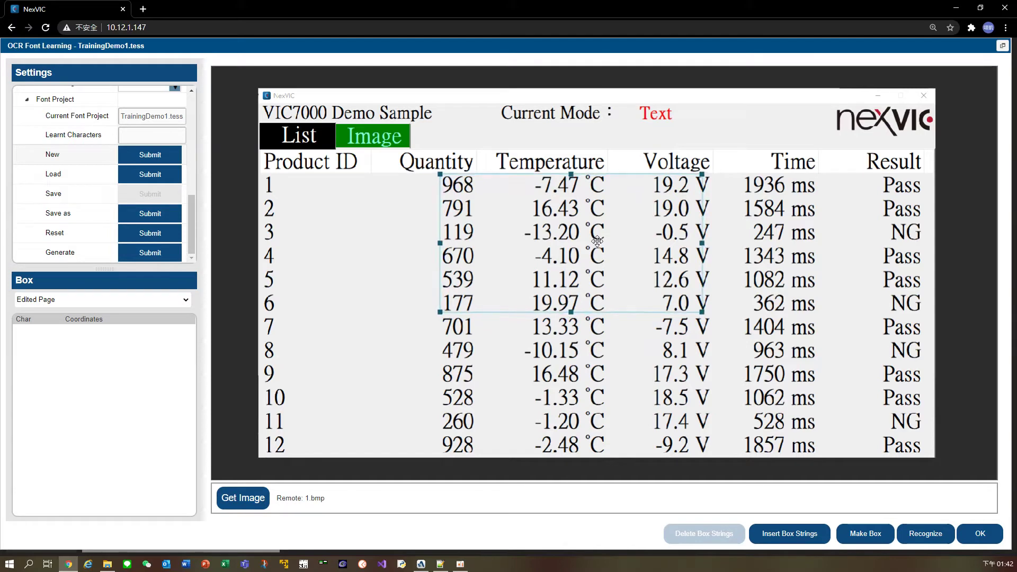
pyautogui.moveTo(702, 312); pyautogui.dragTo(476, 196)
pyautogui.scroll(5, 471, 199)
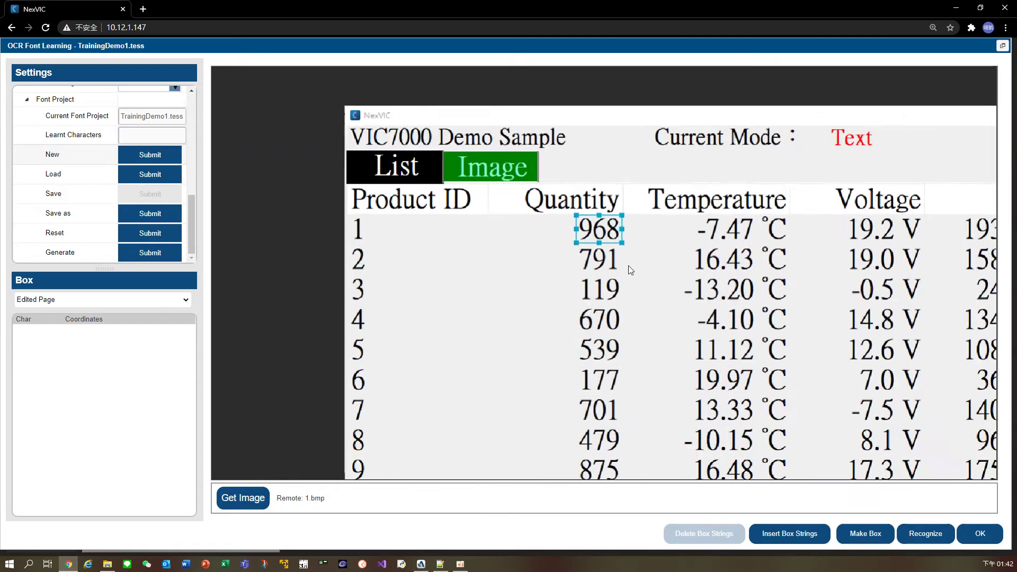
pyautogui.scroll(2, 609, 275)
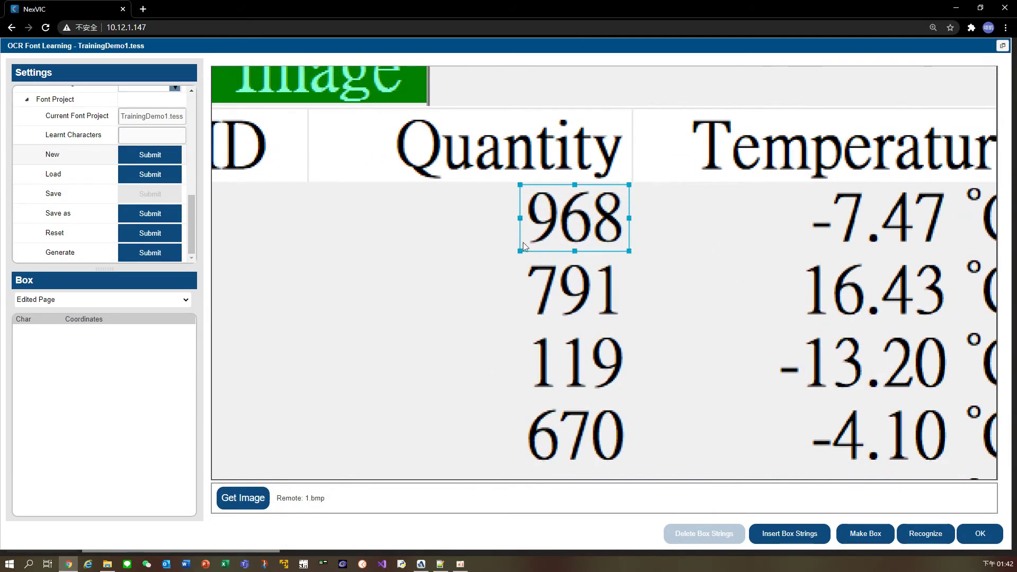
pyautogui.rightClick(483, 271)
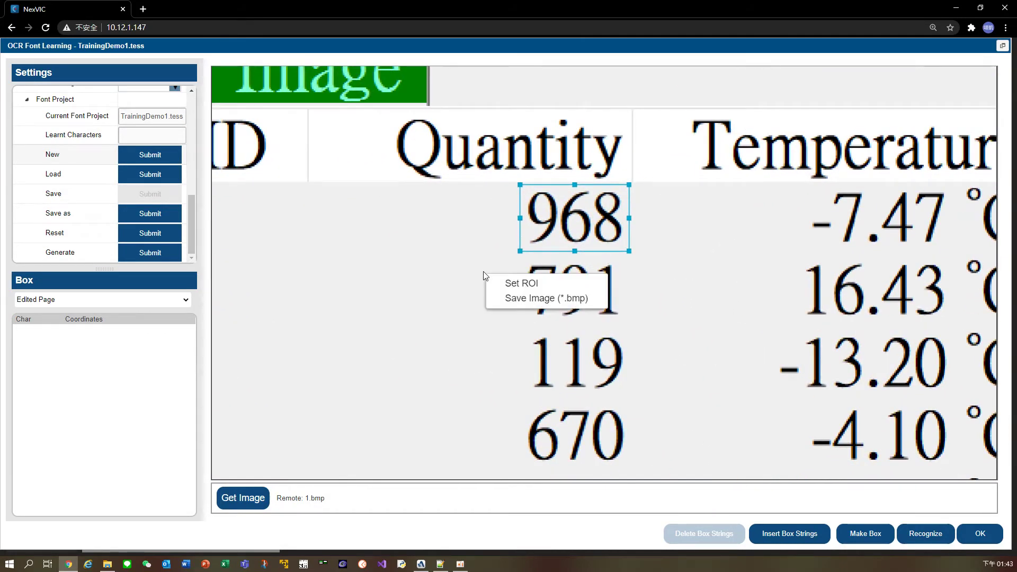
pyautogui.click(537, 286)
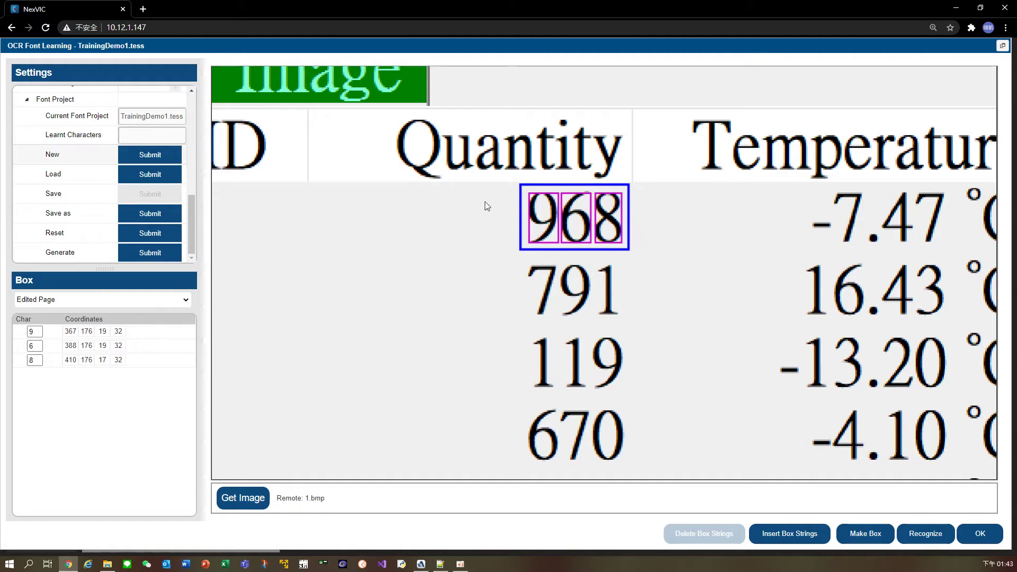
pyautogui.click(818, 541)
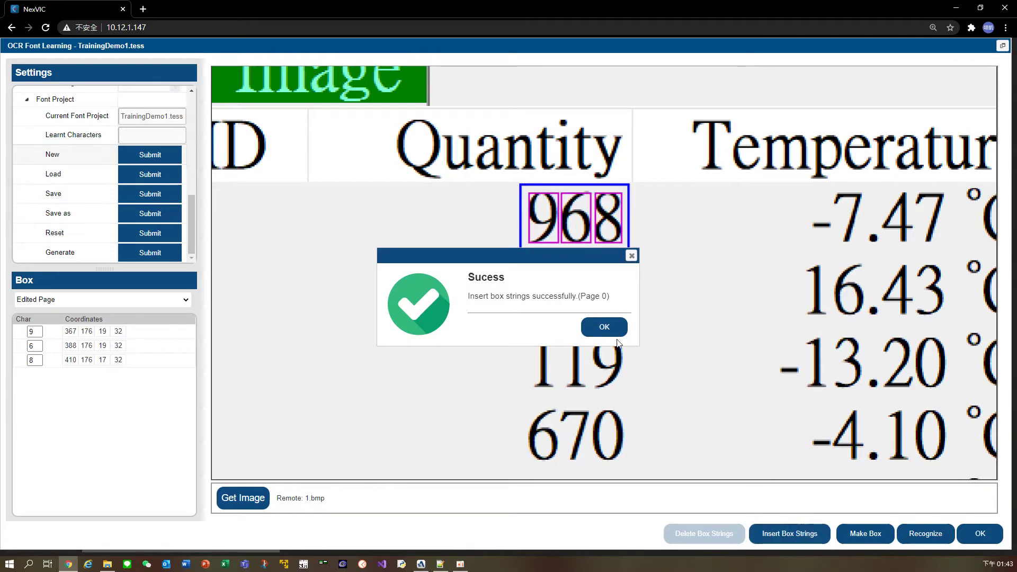
pyautogui.click(604, 328)
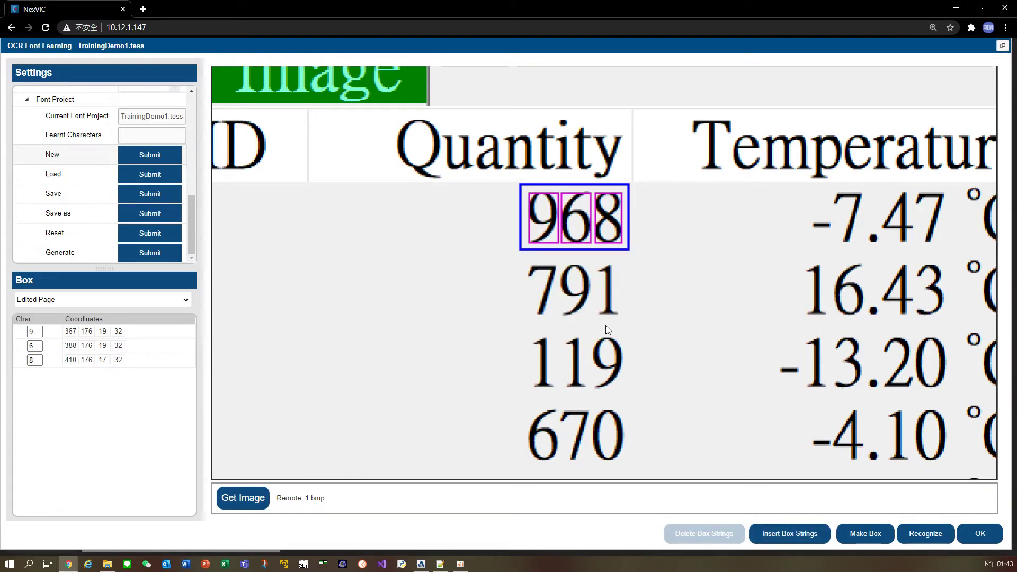
# Move the ROI to the temperature 16.43 of product 2, set it and insert its box strings.
pyautogui.scroll(-2, 629, 291)
pyautogui.scroll(-2, 627, 289)
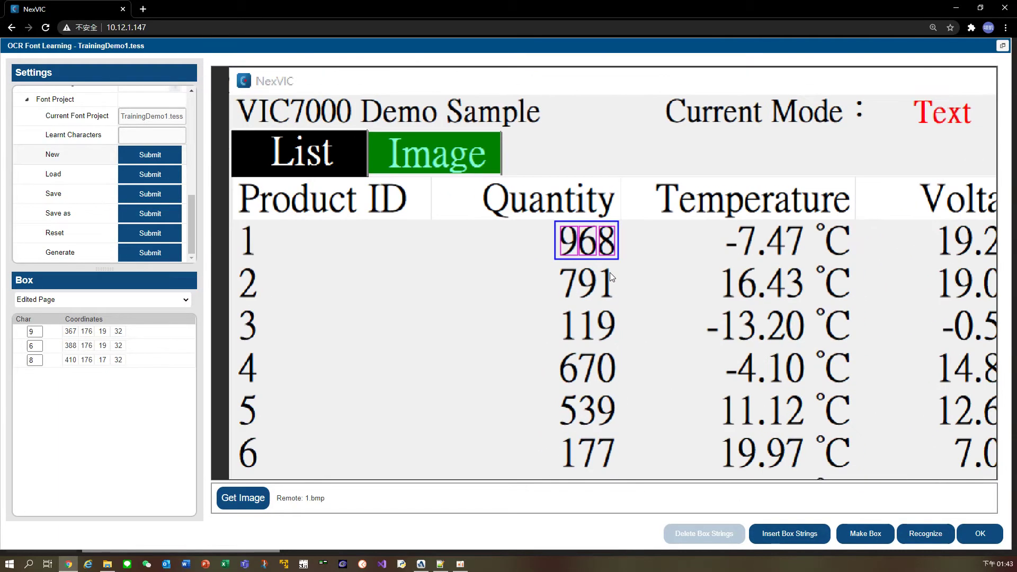
pyautogui.rightClick(611, 275)
pyautogui.click(647, 311)
pyautogui.moveTo(602, 251); pyautogui.dragTo(805, 286)
pyautogui.rightClick(798, 304)
pyautogui.click(798, 302)
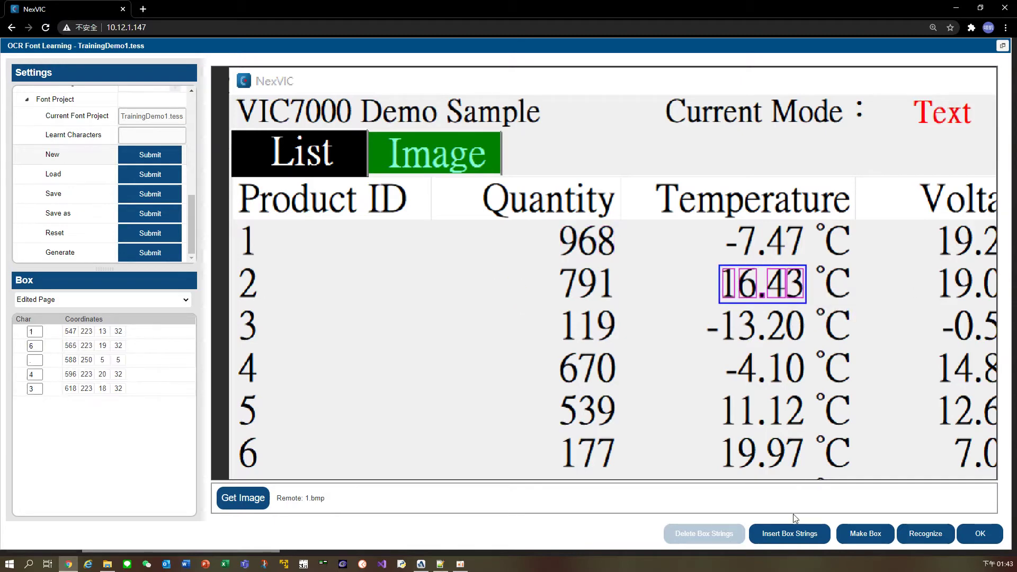
pyautogui.click(793, 536)
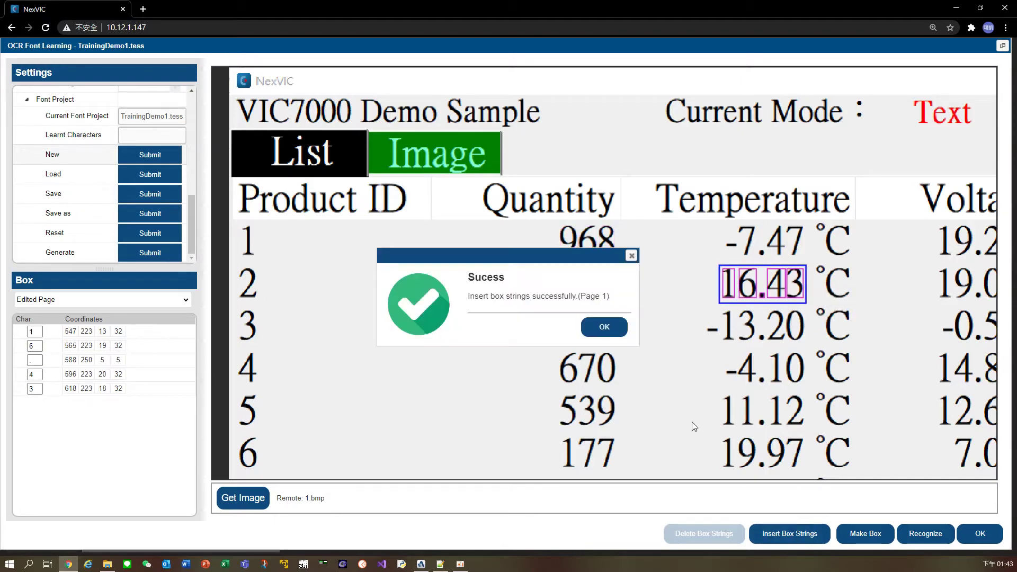
pyautogui.click(606, 330)
# Move the ROI to the voltage -0.5 of product 3, fit it to the text and insert its box strings.
pyautogui.scroll(3, 712, 303)
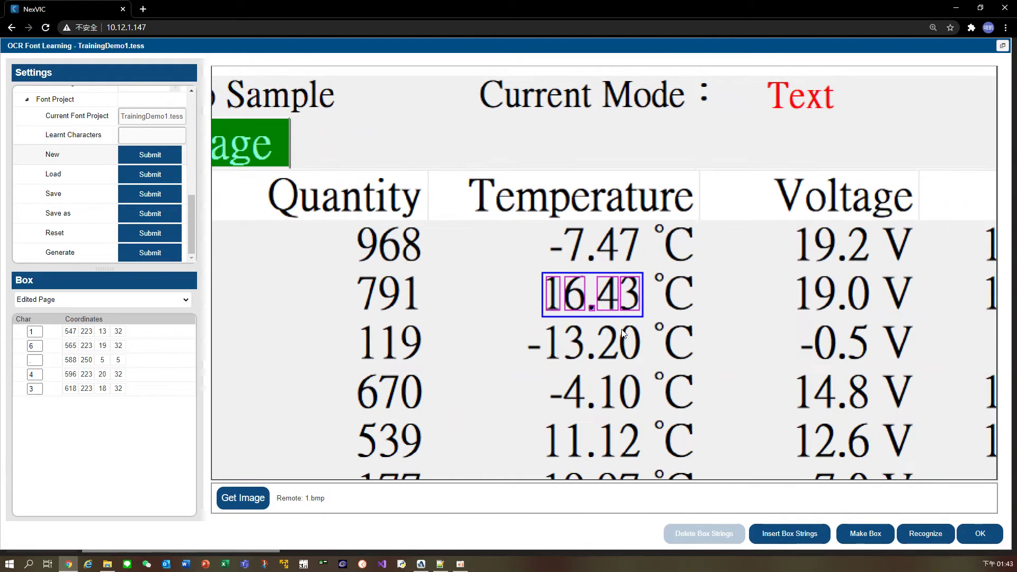
pyautogui.rightClick(624, 334)
pyautogui.click(666, 374)
pyautogui.moveTo(618, 305); pyautogui.dragTo(846, 354)
pyautogui.moveTo(772, 344); pyautogui.dragTo(798, 344)
pyautogui.rightClick(827, 356)
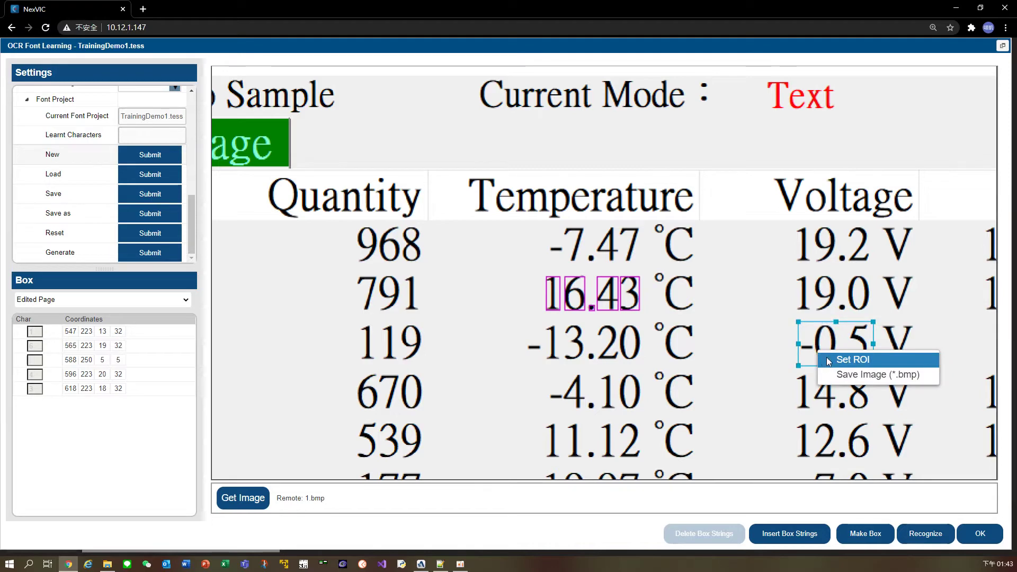
pyautogui.click(851, 359)
pyautogui.click(780, 532)
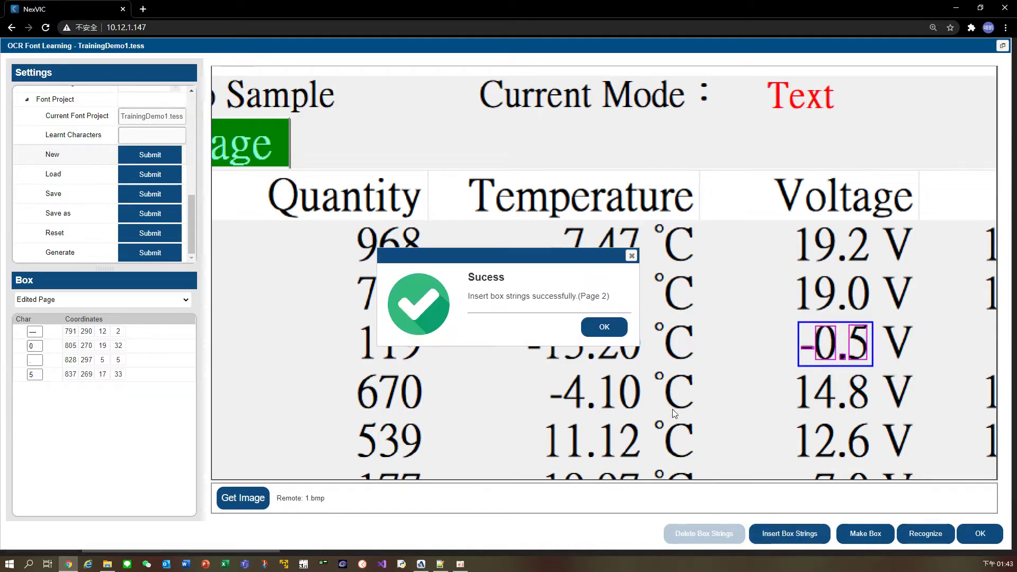
pyautogui.click(615, 326)
# Move the ROI to the quantity 177 of product 6, set it and insert its box strings.
pyautogui.rightClick(776, 353)
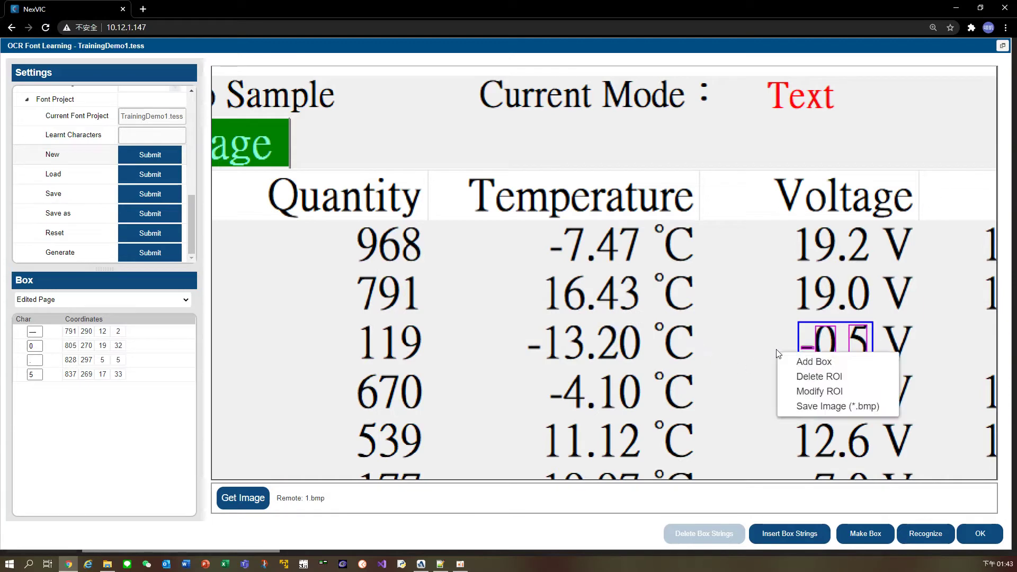
pyautogui.click(819, 391)
pyautogui.moveTo(818, 358); pyautogui.dragTo(730, 392)
pyautogui.scroll(-2, 738, 408)
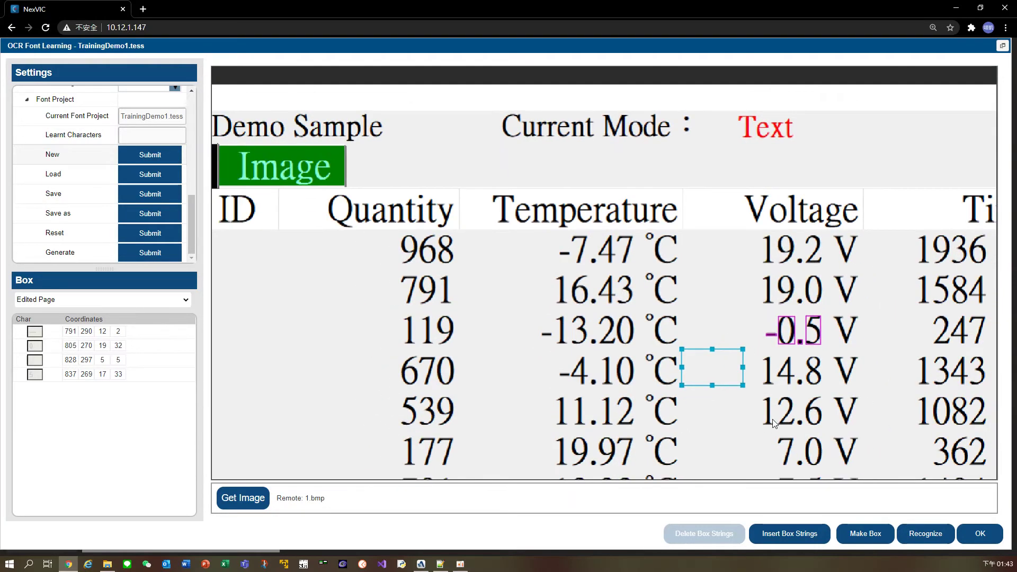
pyautogui.scroll(-2, 769, 422)
pyautogui.moveTo(752, 288); pyautogui.dragTo(465, 370)
pyautogui.rightClick(463, 373)
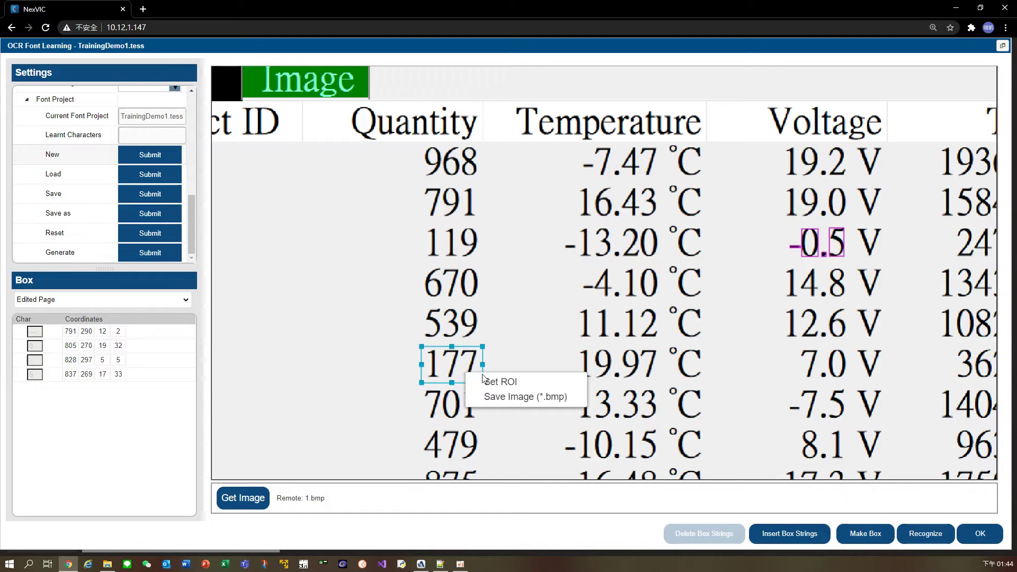
pyautogui.click(519, 383)
pyautogui.click(801, 529)
pyautogui.click(604, 327)
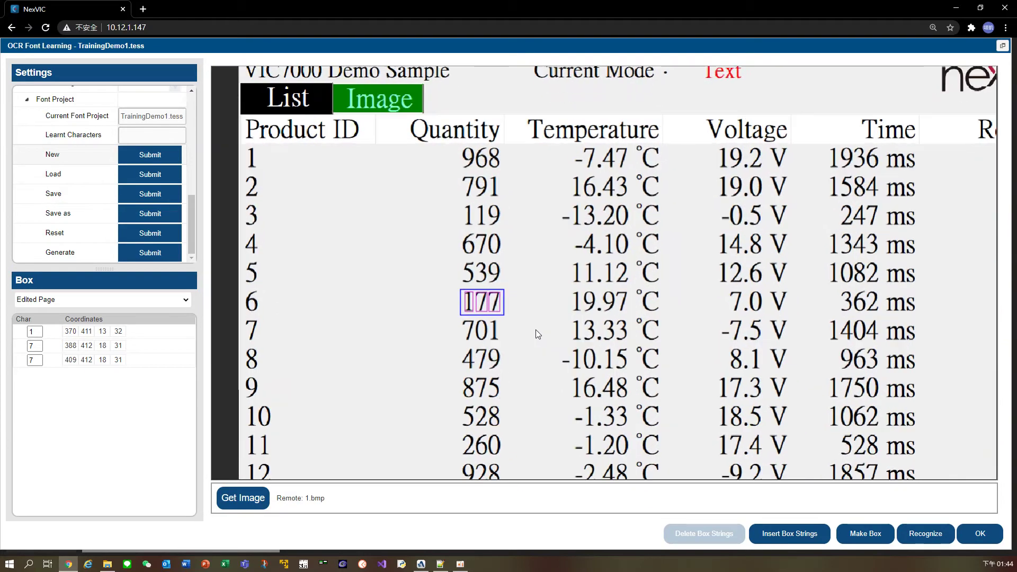
# Move the ROI to the quantity 528 of product 10, set it and insert its box strings.
pyautogui.rightClick(519, 291)
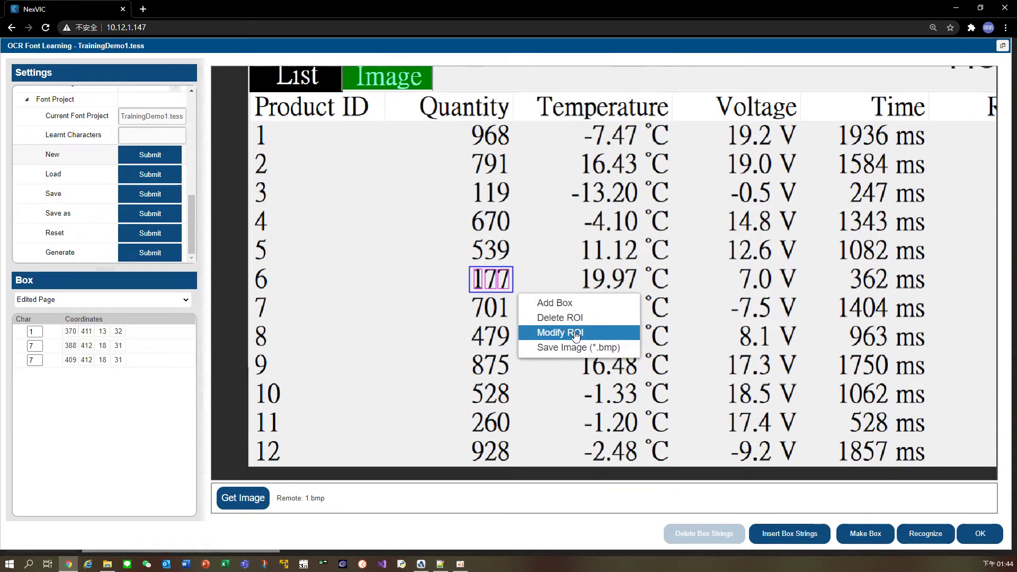
pyautogui.click(532, 331)
pyautogui.moveTo(506, 288); pyautogui.dragTo(497, 396)
pyautogui.rightClick(497, 396)
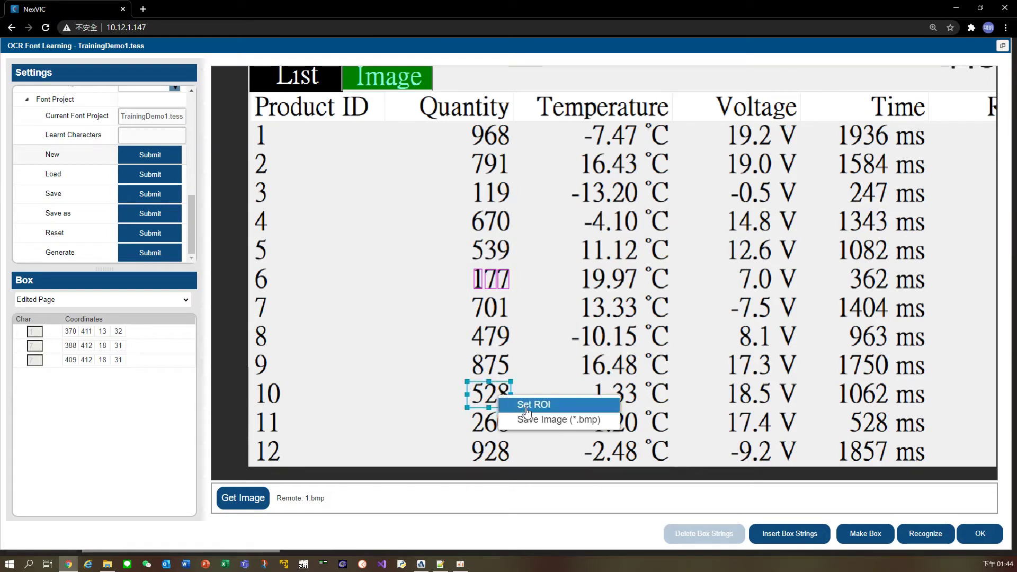
pyautogui.click(527, 405)
pyautogui.click(807, 531)
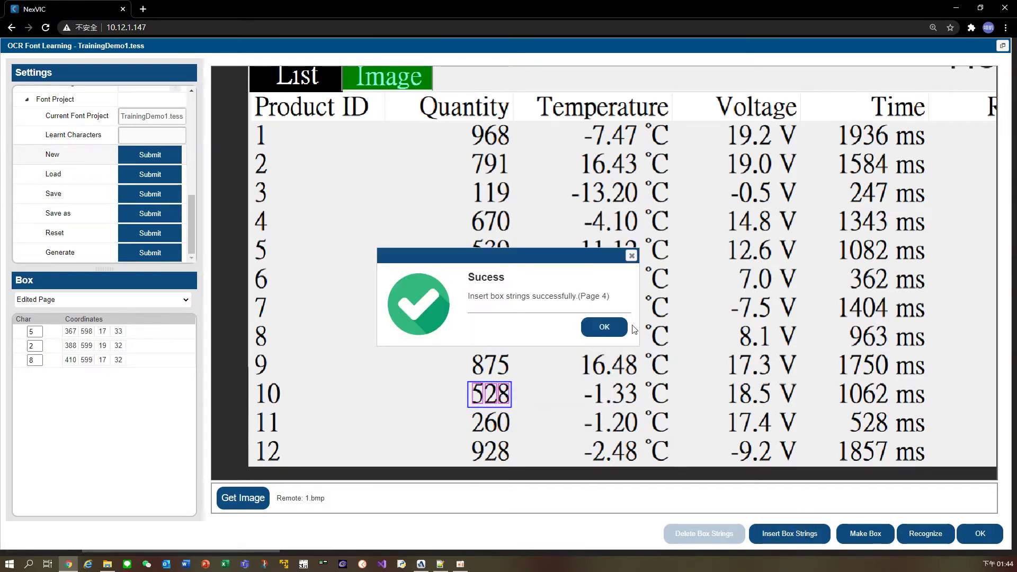
pyautogui.click(603, 327)
# Move the ROI to the result Pass of product 1, set it and insert its box strings.
pyautogui.rightClick(521, 393)
pyautogui.click(555, 428)
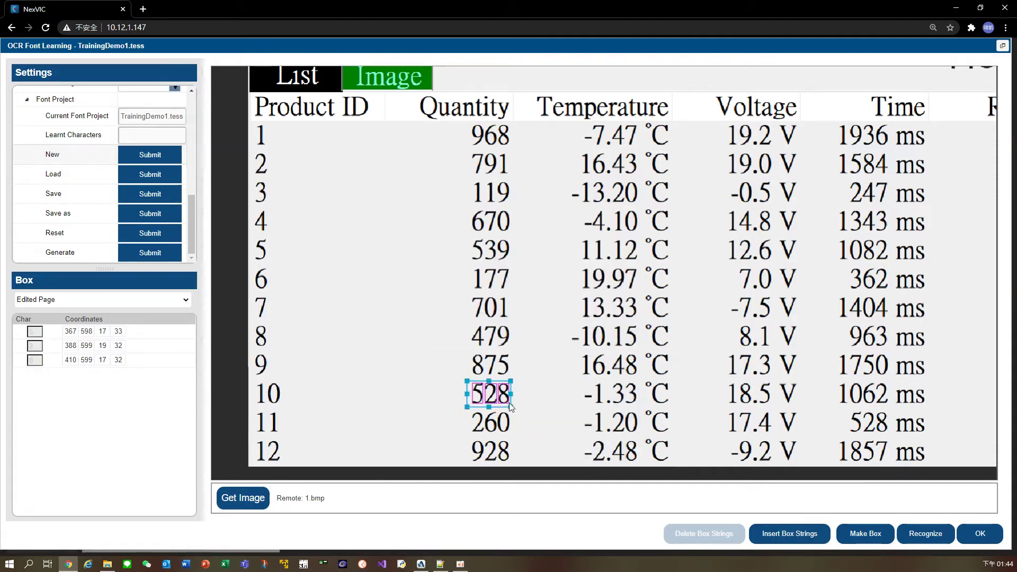
pyautogui.moveTo(882, 275); pyautogui.dragTo(839, 196)
pyautogui.click(832, 203)
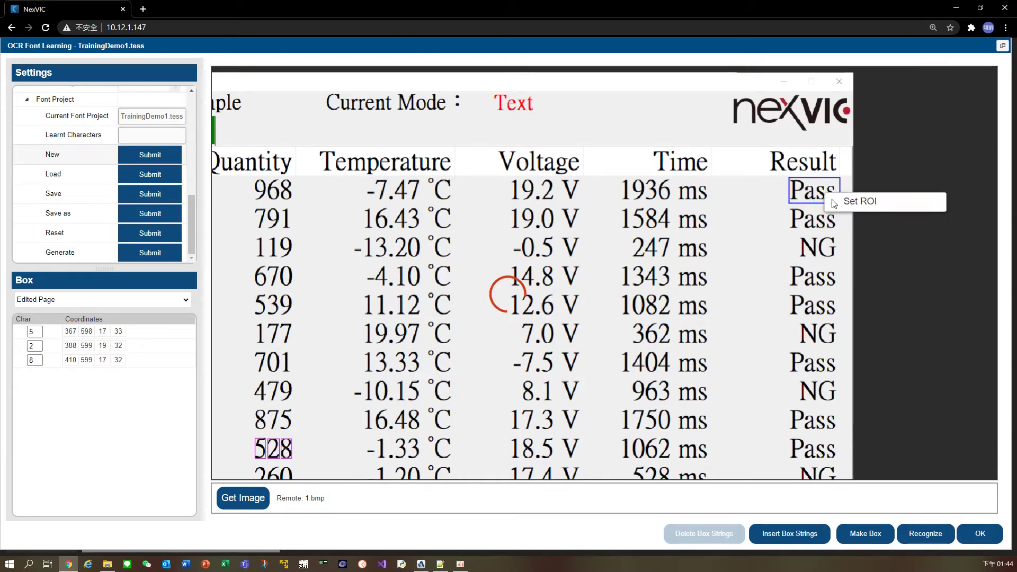
pyautogui.click(794, 533)
pyautogui.click(604, 327)
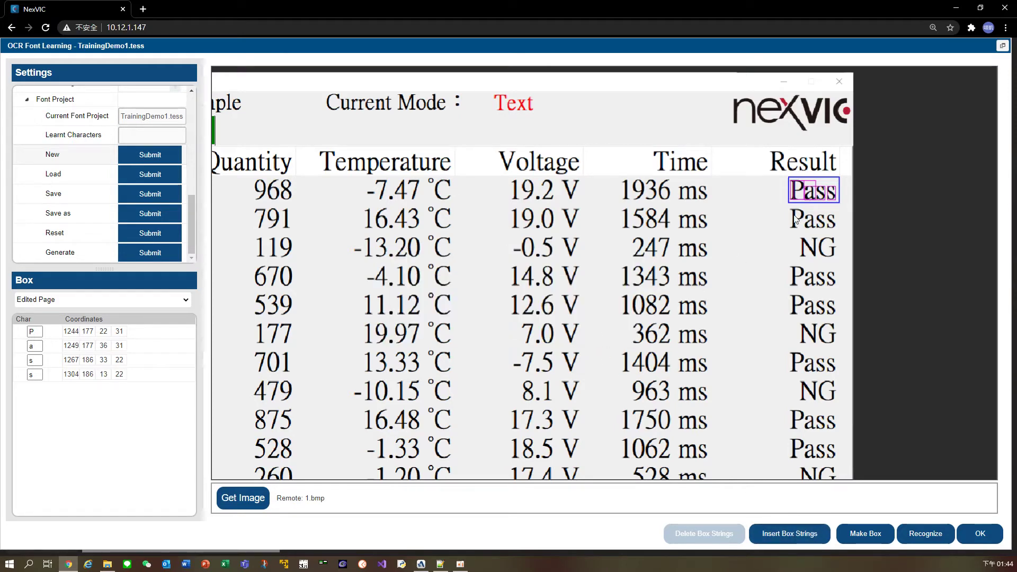
# Move the ROI to the result NG of product 3, fit and set it, and insert its box strings.
pyautogui.click(821, 192)
pyautogui.rightClick(828, 196)
pyautogui.click(831, 219)
pyautogui.moveTo(826, 192); pyautogui.dragTo(798, 249)
pyautogui.rightClick(810, 245)
pyautogui.click(833, 254)
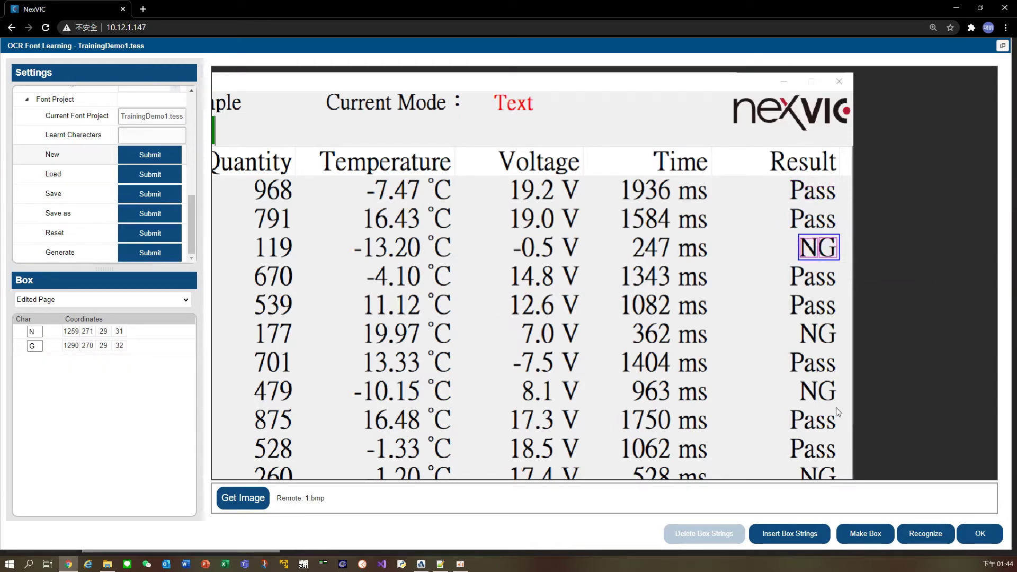
pyautogui.click(794, 531)
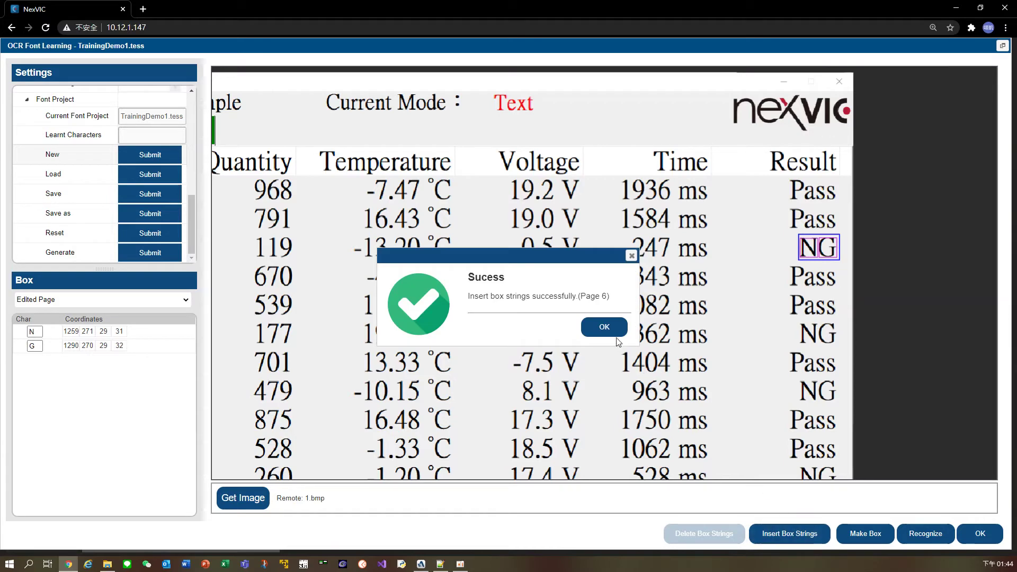
pyautogui.click(604, 327)
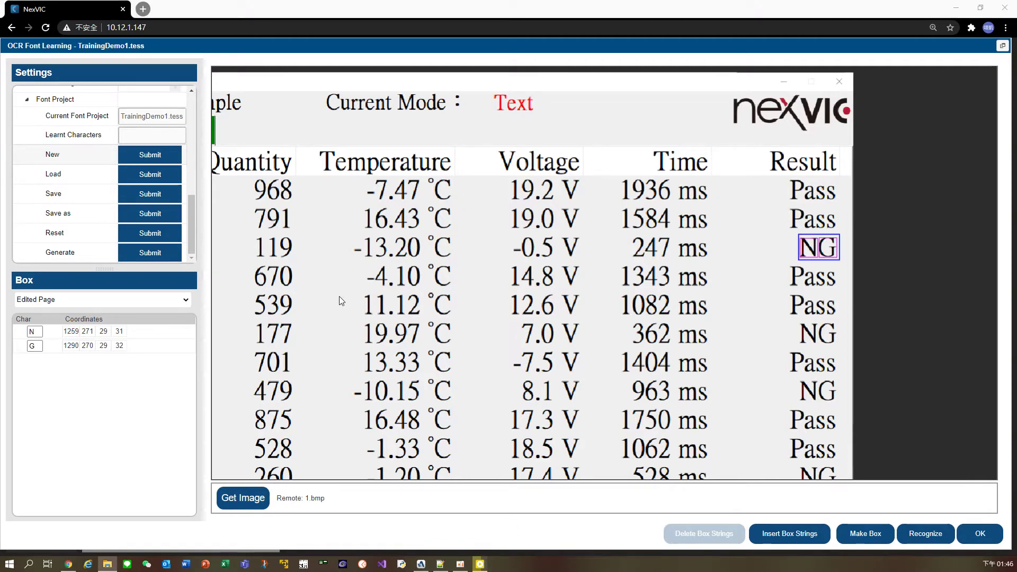
# Open box page 0 and inspect its character boxes up close.
pyautogui.click(178, 302)
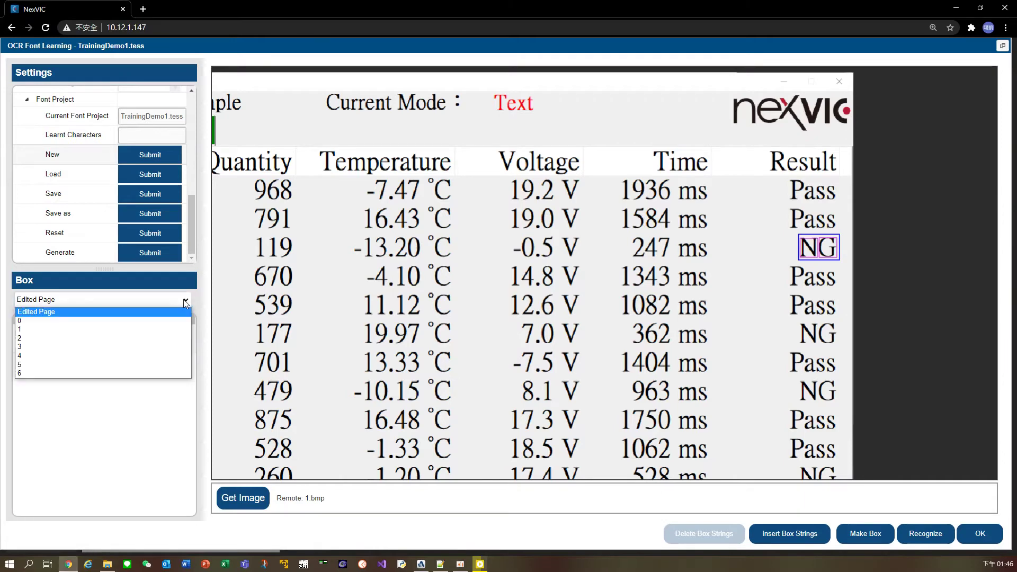
pyautogui.click(36, 321)
pyautogui.scroll(10, 590, 309)
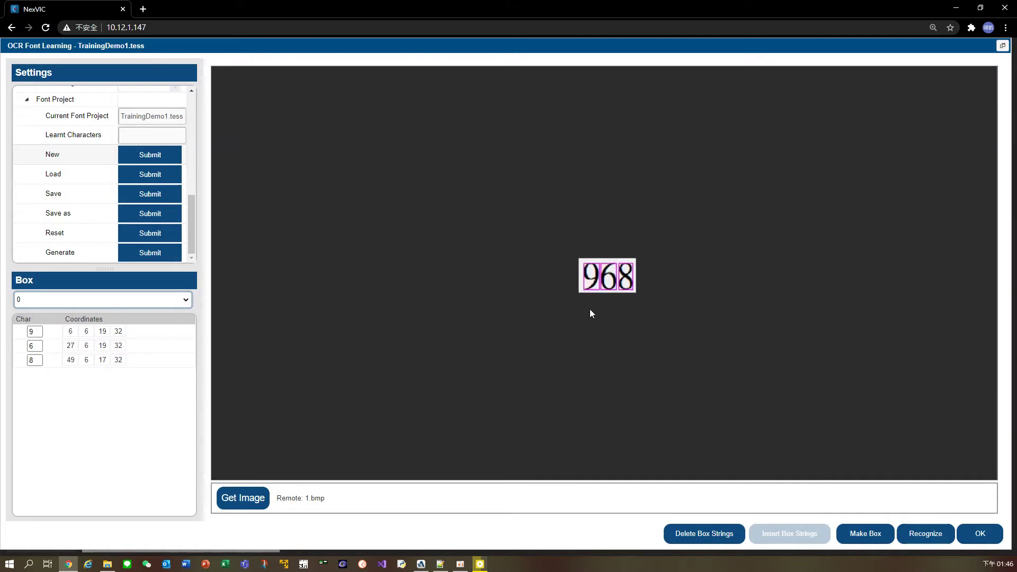
pyautogui.scroll(3, 607, 312)
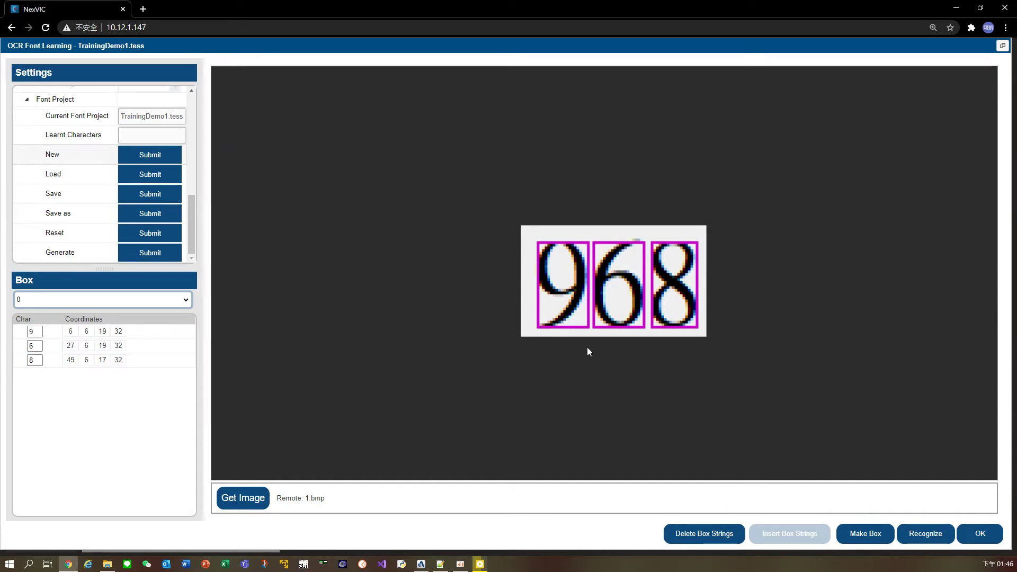
# Set the image preprocessing to resize x1, threshold method Binary and threshold algorithm None.
pyautogui.moveTo(191, 236); pyautogui.dragTo(192, 154)
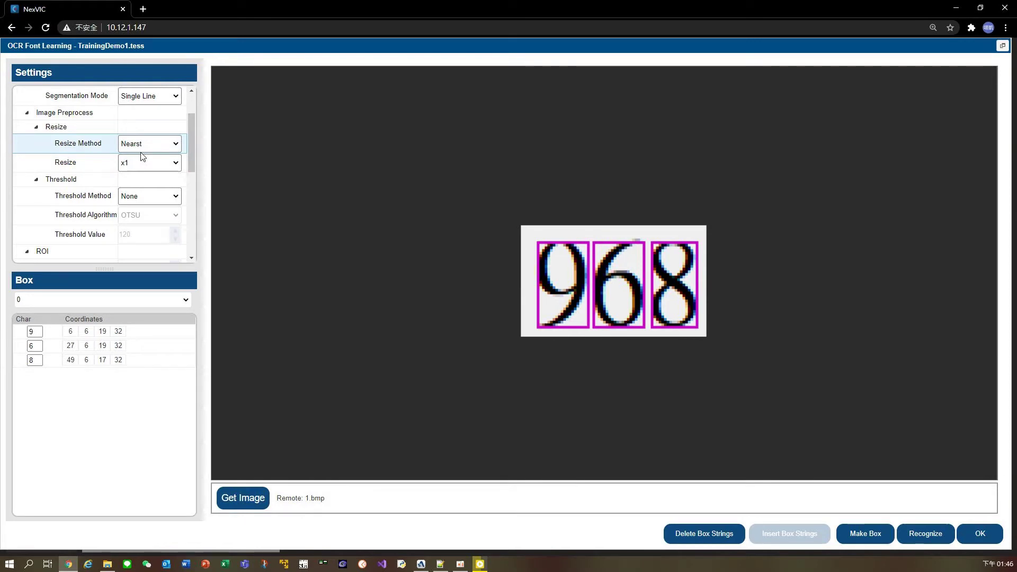
pyautogui.click(171, 167)
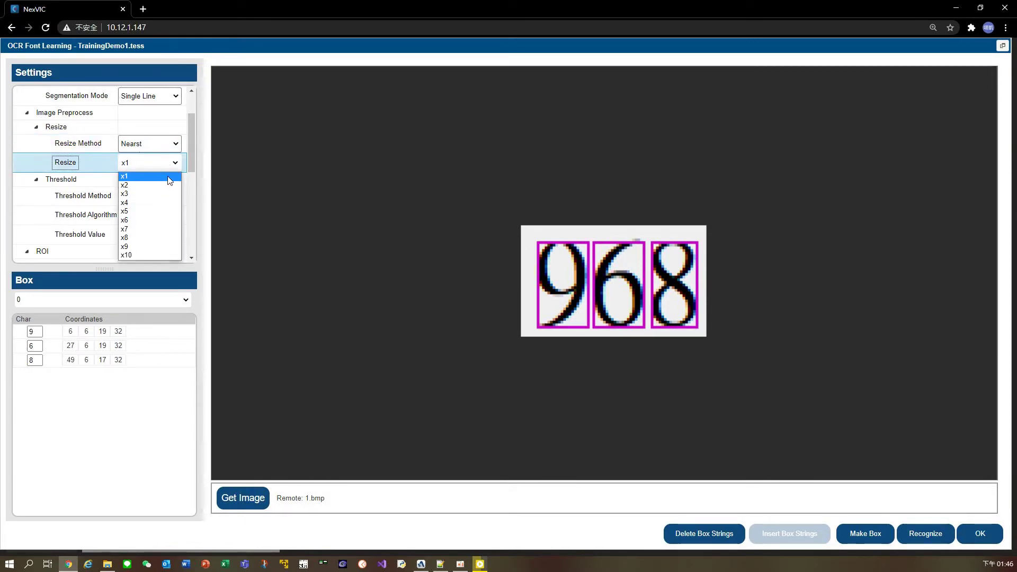
pyautogui.click(170, 180)
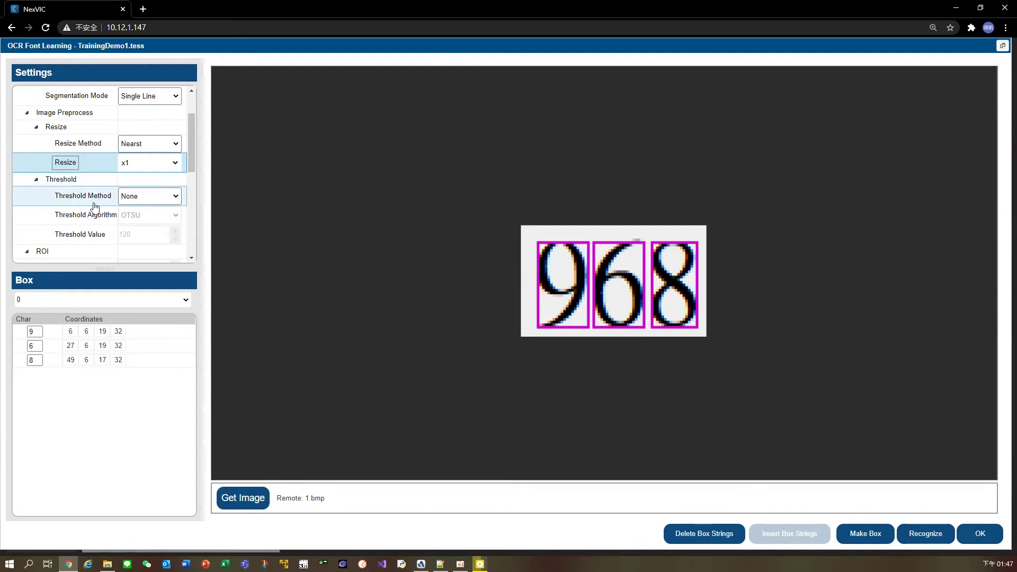
pyautogui.click(177, 198)
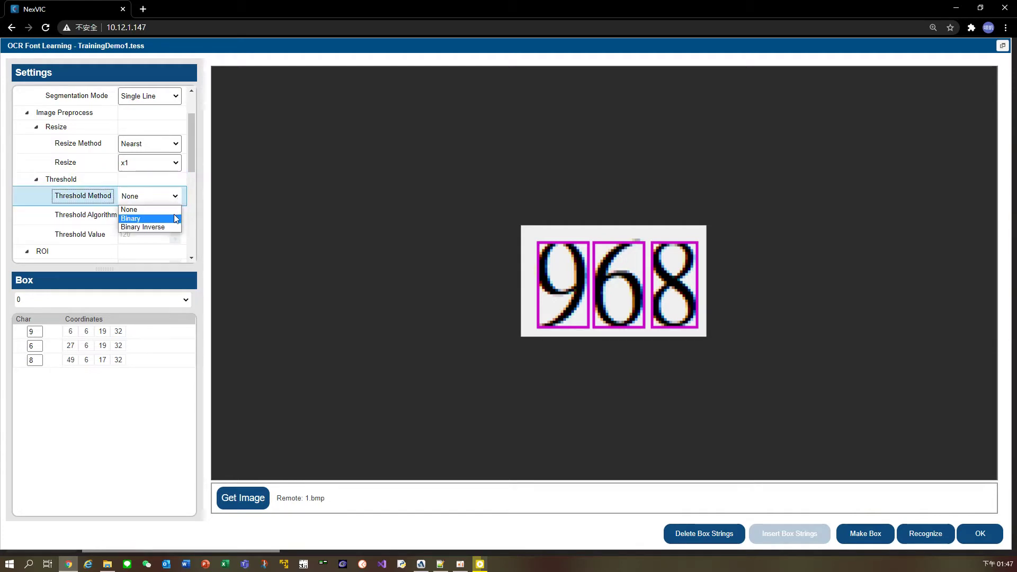
pyautogui.click(175, 218)
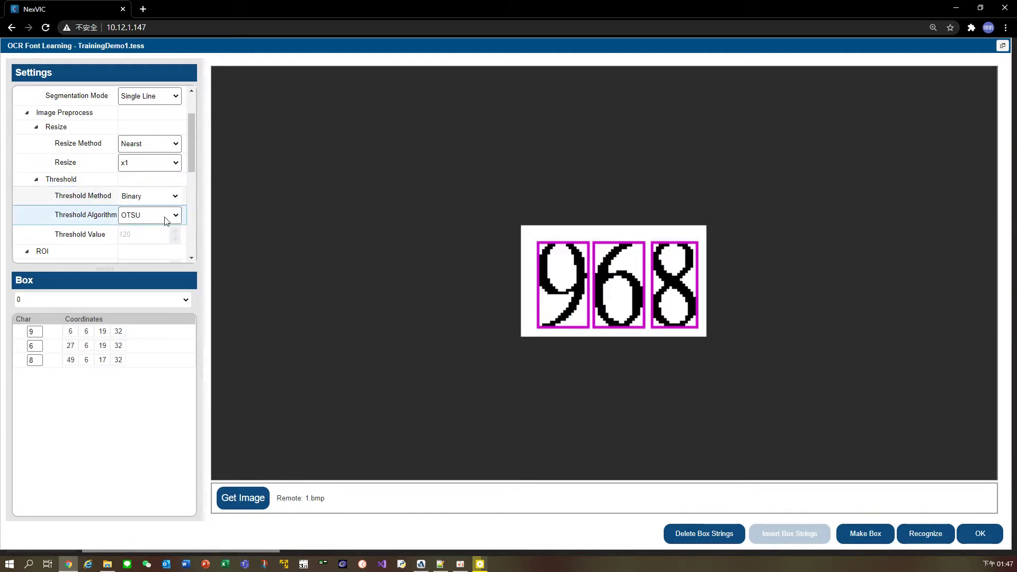
pyautogui.click(175, 217)
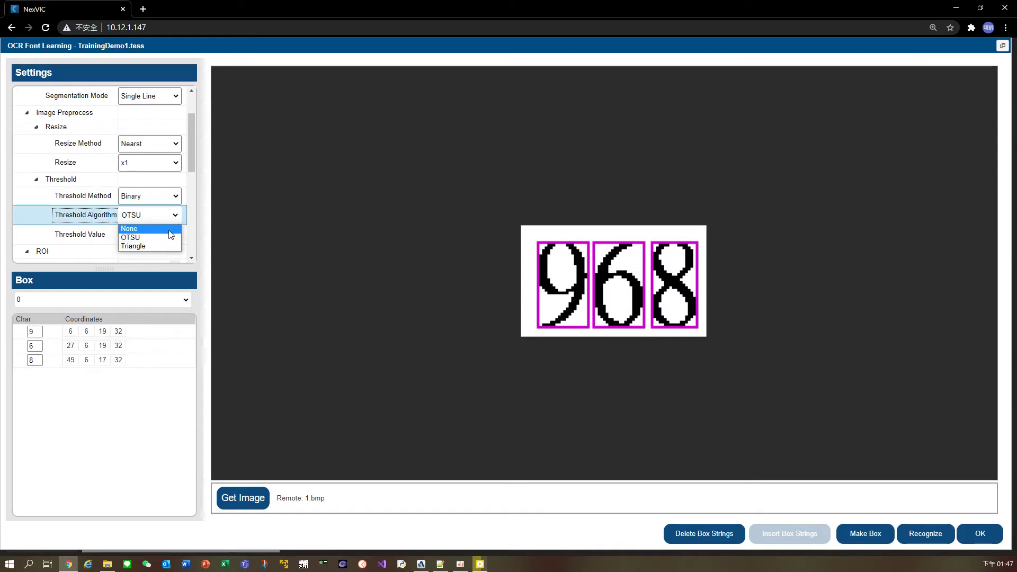
pyautogui.click(169, 230)
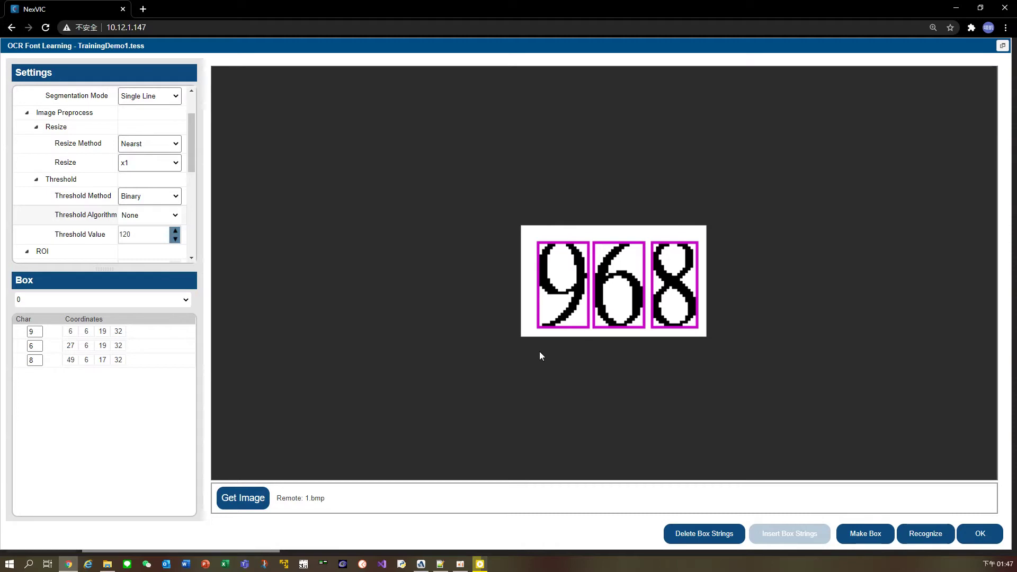
# Delete the character box around the digit 6 on page 0.
pyautogui.scroll(2, 640, 333)
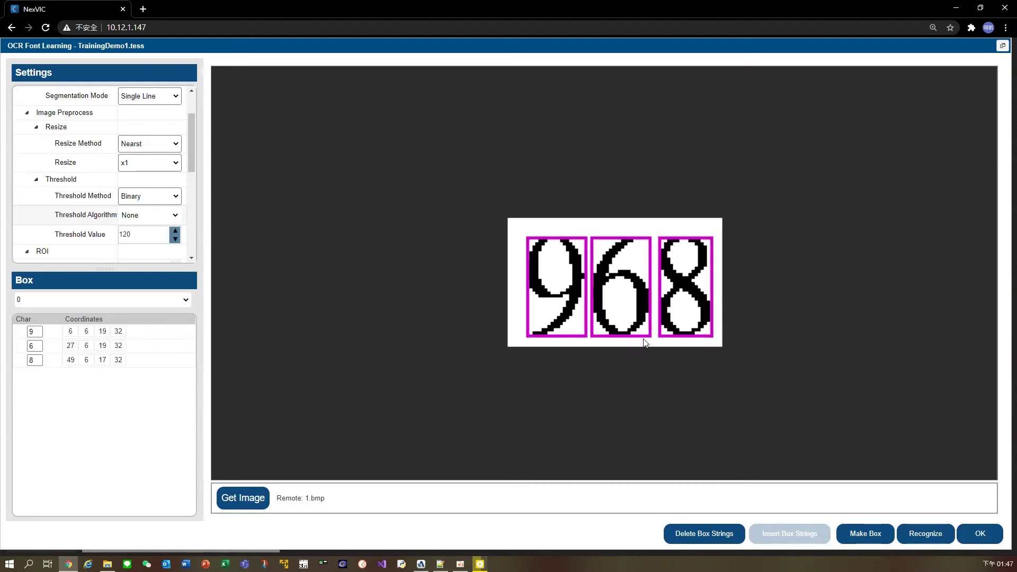
pyautogui.scroll(2, 638, 329)
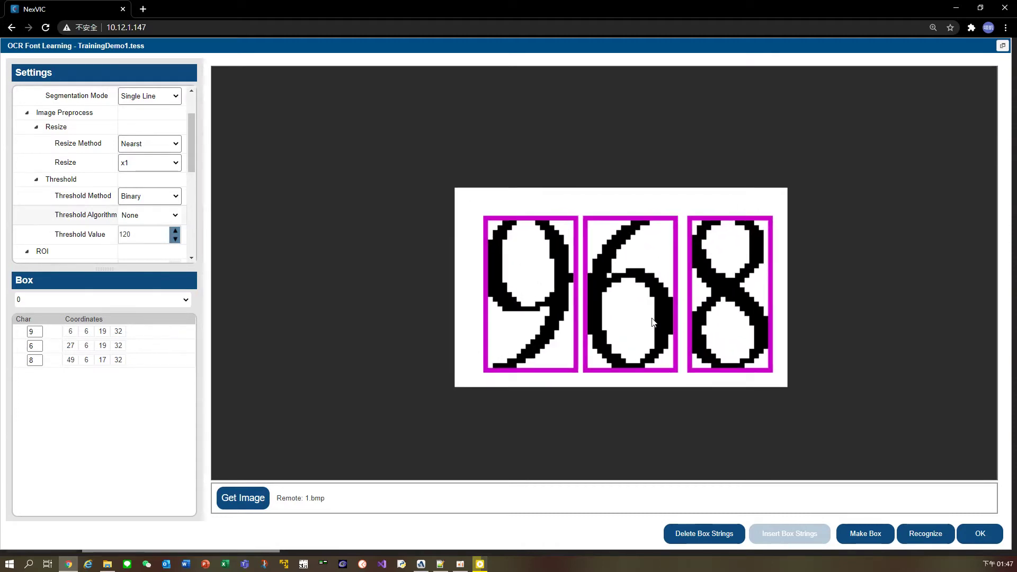
pyautogui.click(651, 312)
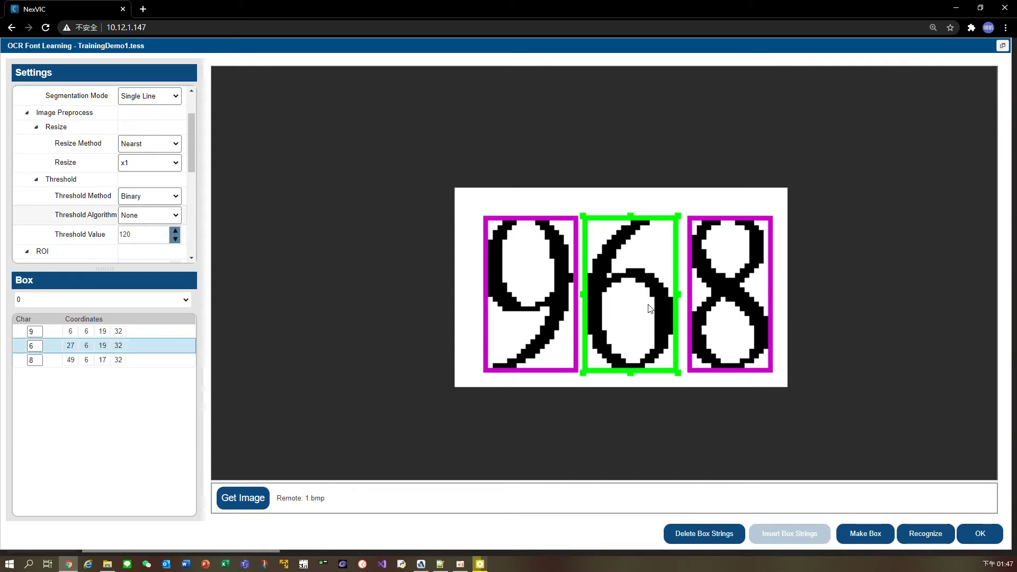
pyautogui.rightClick(617, 340)
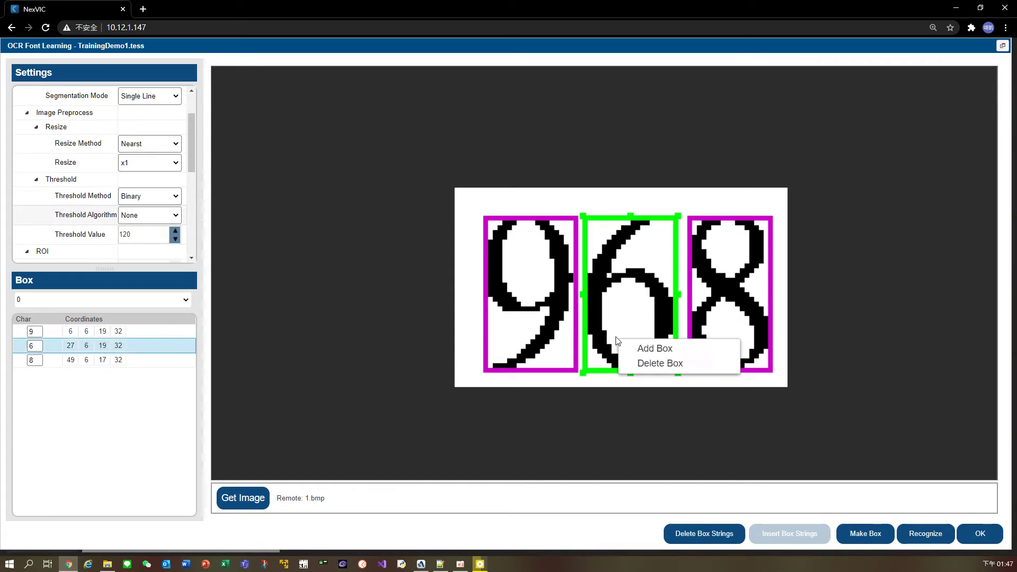
pyautogui.click(658, 368)
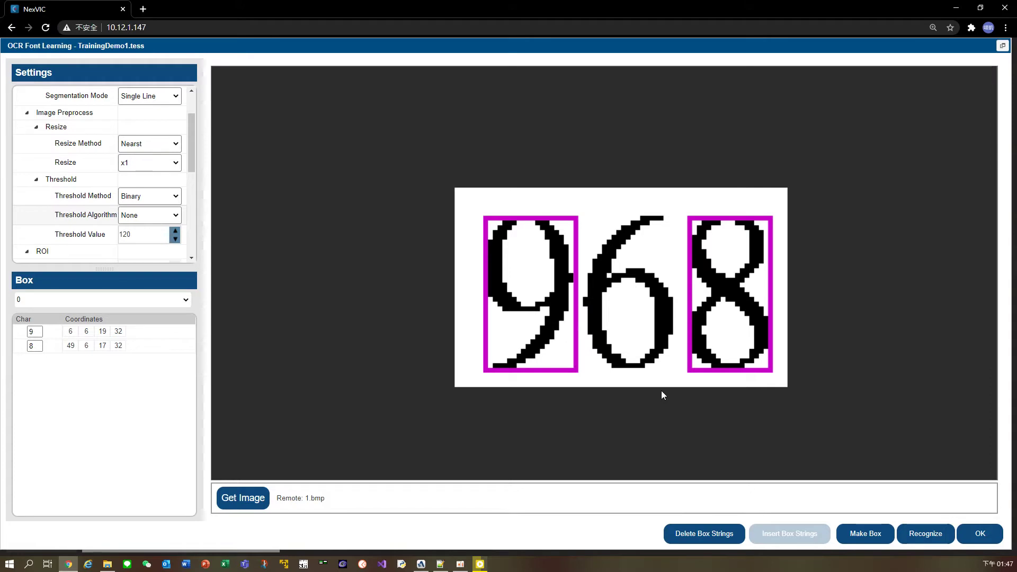
# Add a new box and fit it tightly around the digit 6, with coordinates of about 27, 6, 19, 31.
pyautogui.rightClick(596, 386)
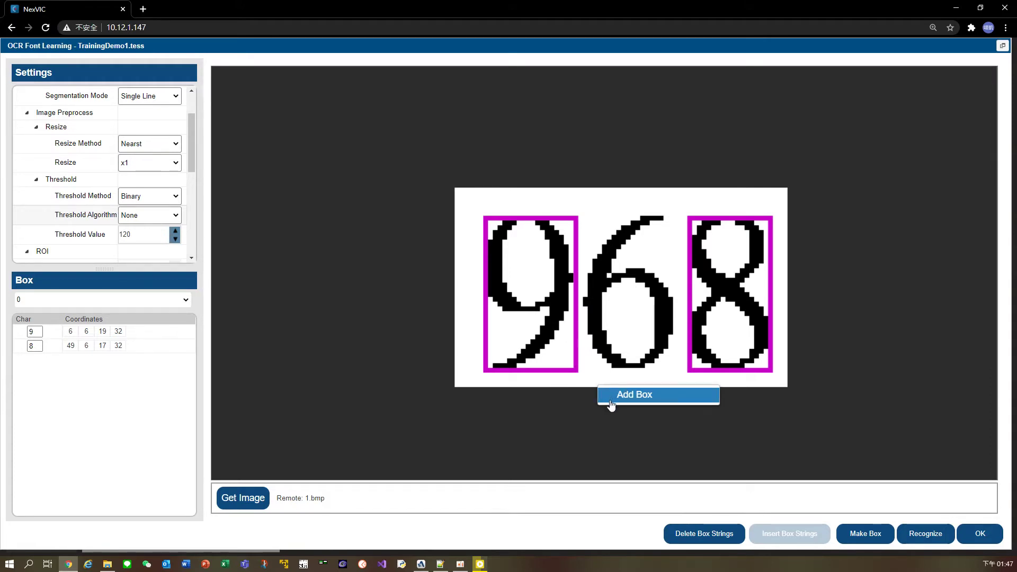
pyautogui.click(610, 401)
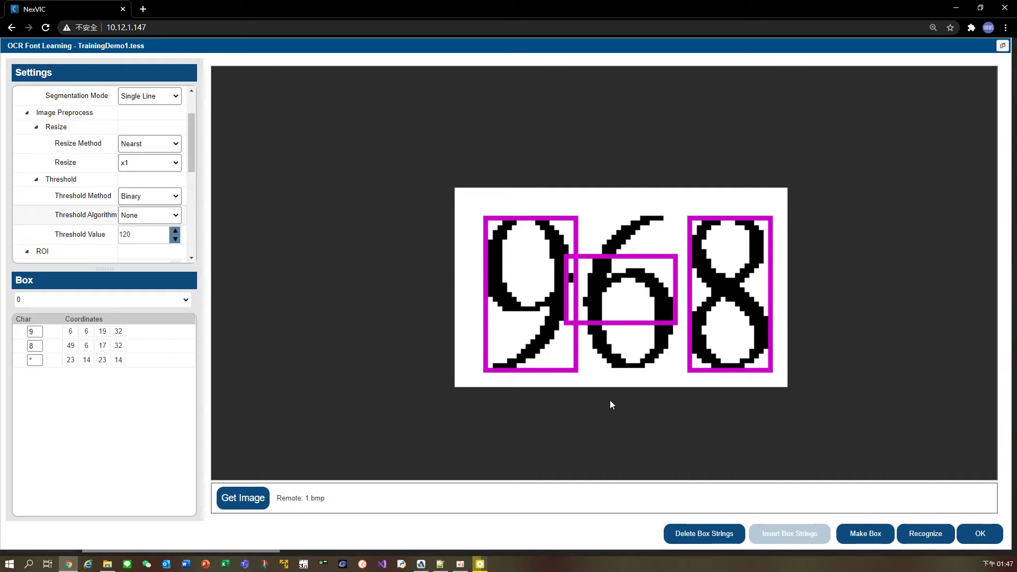
pyautogui.click(647, 325)
pyautogui.moveTo(652, 327); pyautogui.dragTo(649, 328)
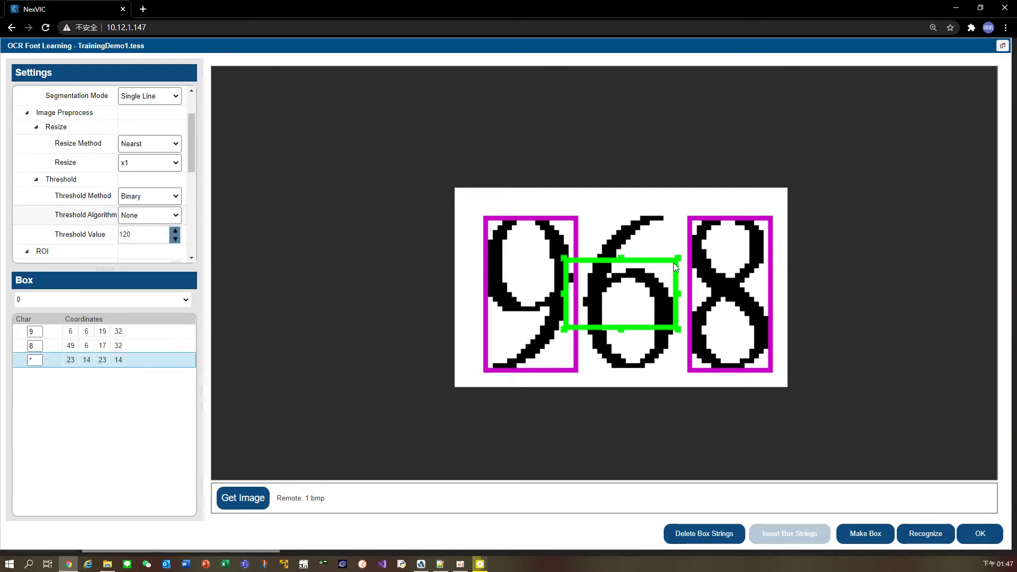
pyautogui.moveTo(673, 259); pyautogui.dragTo(675, 217)
pyautogui.moveTo(563, 328); pyautogui.dragTo(582, 369)
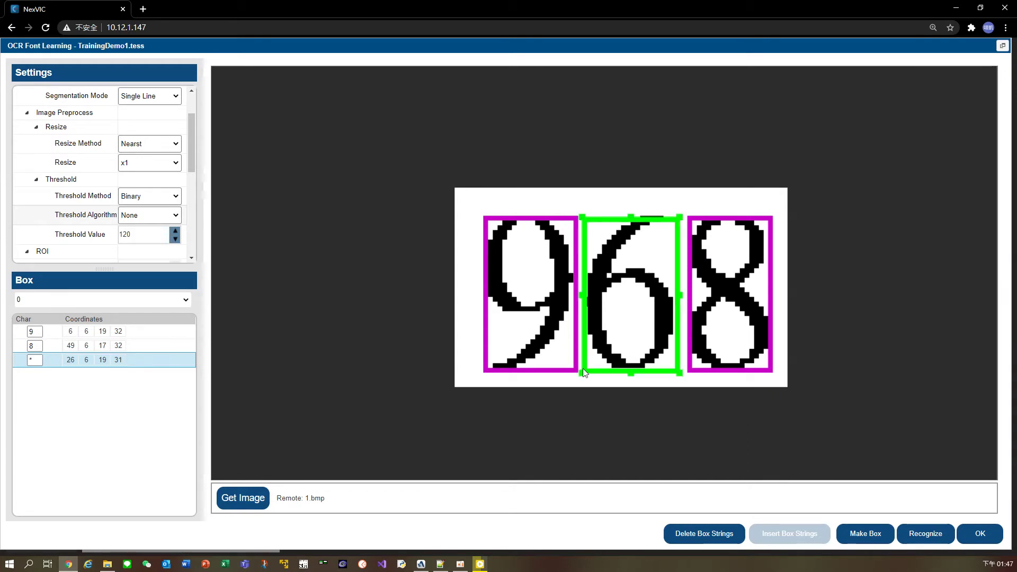
pyautogui.scroll(4, 592, 392)
pyautogui.moveTo(572, 318); pyautogui.dragTo(574, 312)
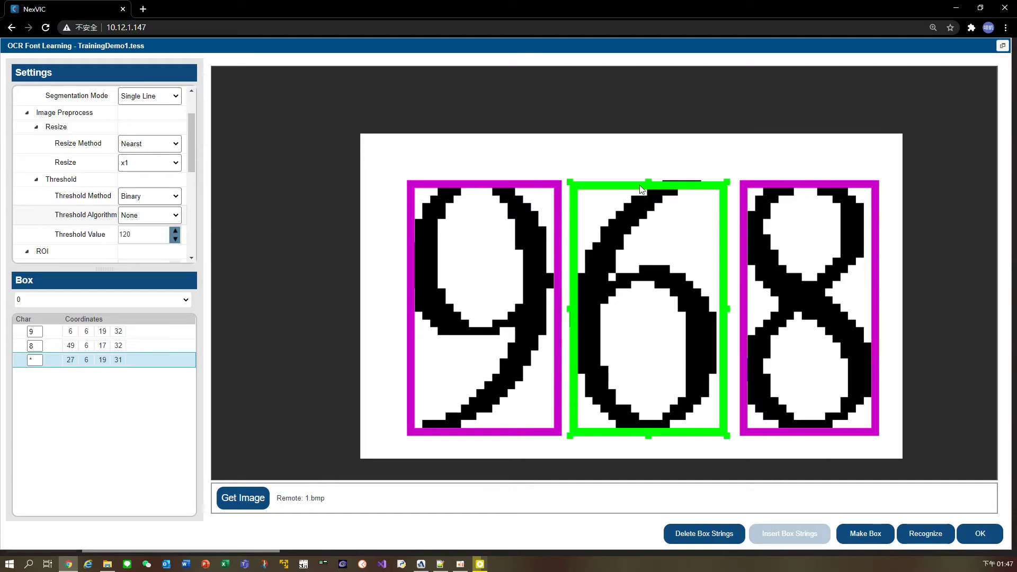
pyautogui.moveTo(648, 180); pyautogui.dragTo(648, 181)
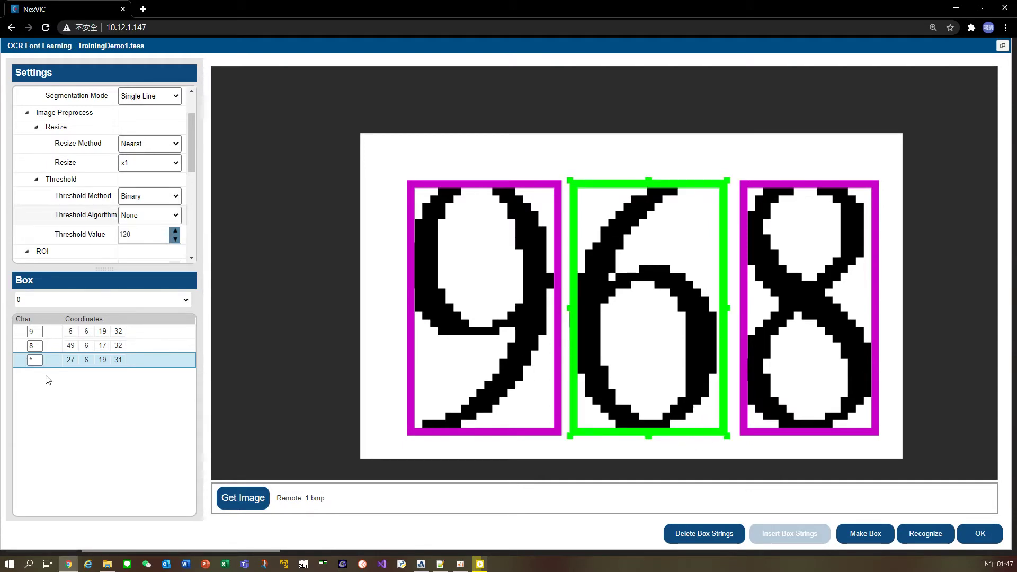
# Set the new box's character to 6.
pyautogui.moveTo(39, 360); pyautogui.dragTo(15, 361)
pyautogui.write('6')
pyautogui.click(586, 472)
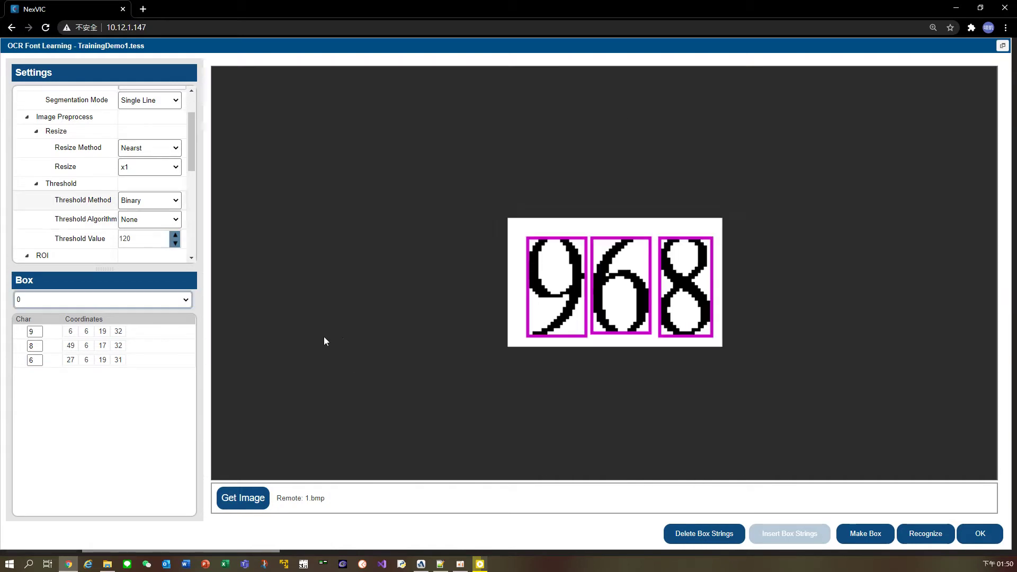
# Check the boxes of 9, 8 and 6 on page 0 one by one, and run recognition on the page.
pyautogui.click(173, 336)
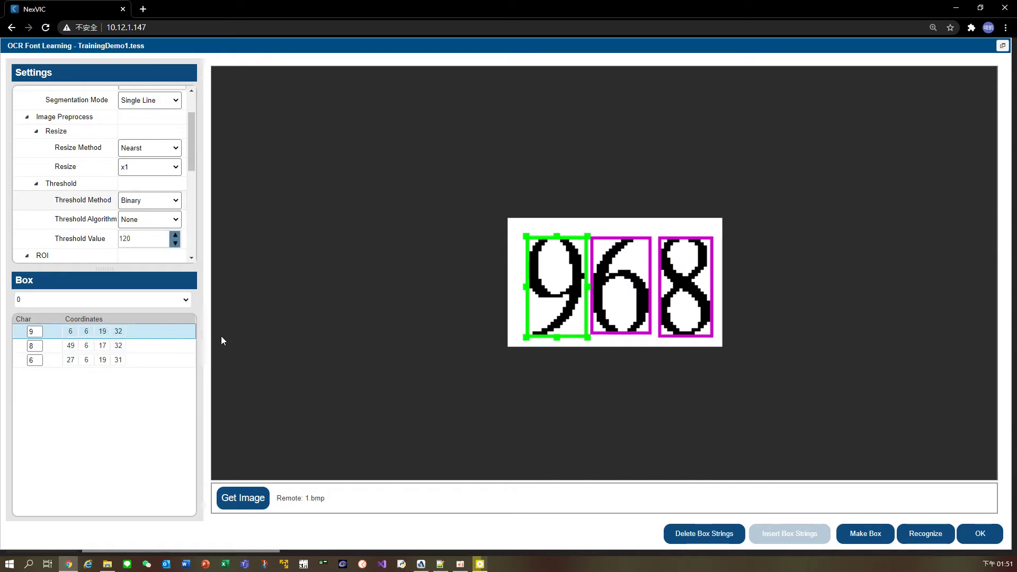
pyautogui.click(168, 347)
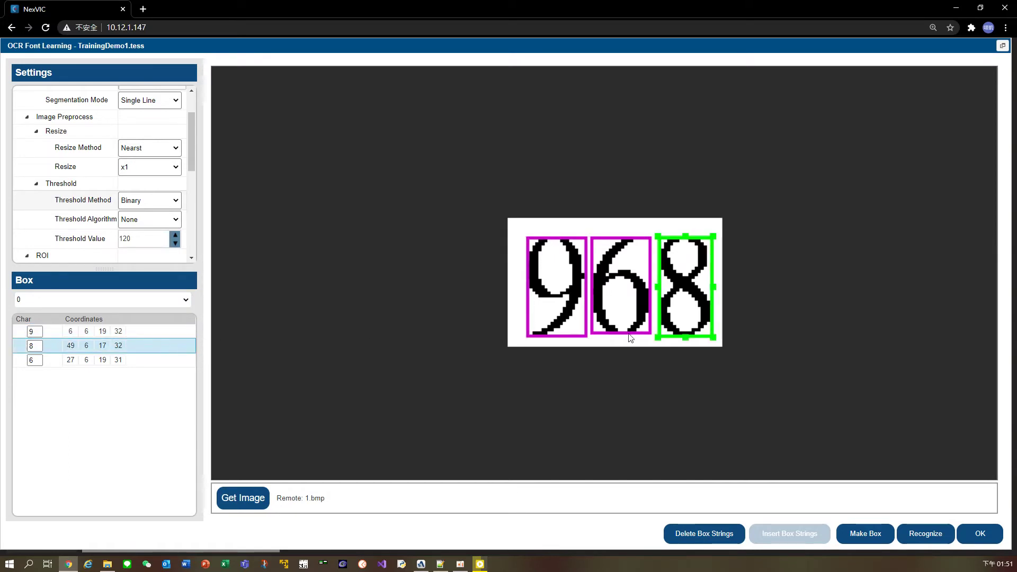
pyautogui.click(160, 361)
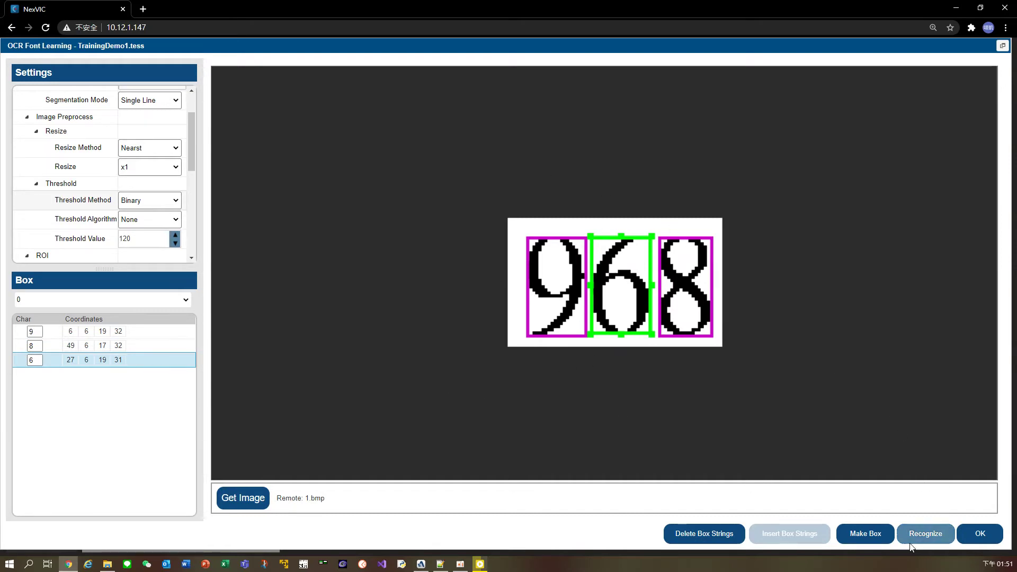
pyautogui.click(933, 540)
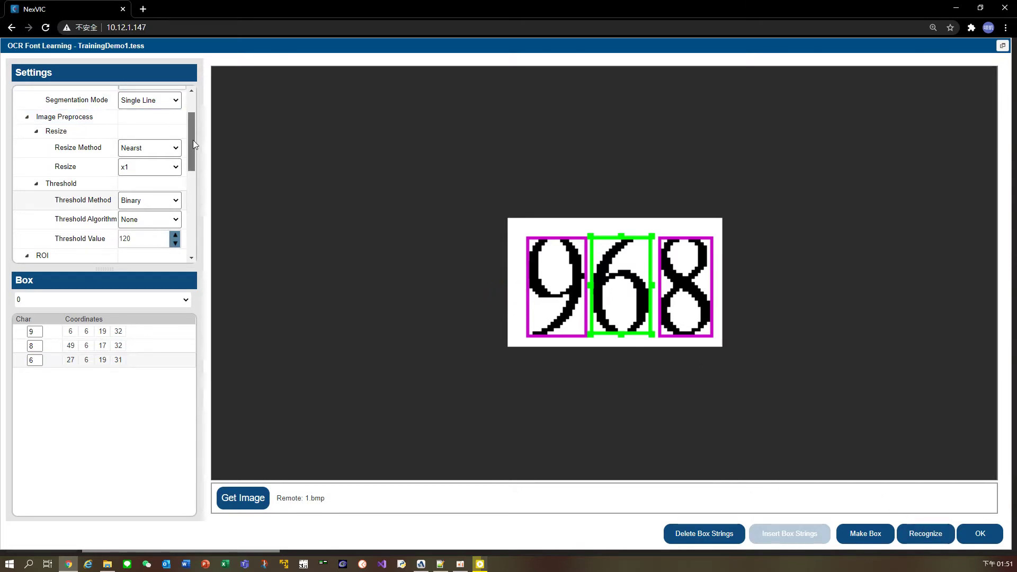
pyautogui.moveTo(192, 140); pyautogui.dragTo(186, 113)
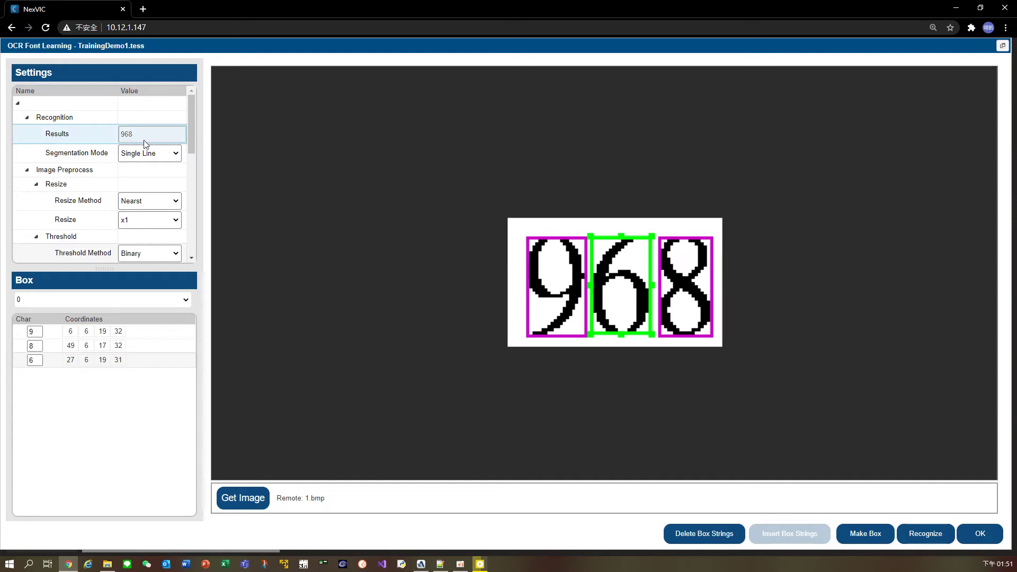
# Open stored page 1 and set its threshold method to Binary and threshold algorithm to None.
pyautogui.moveTo(190, 132); pyautogui.dragTo(194, 152)
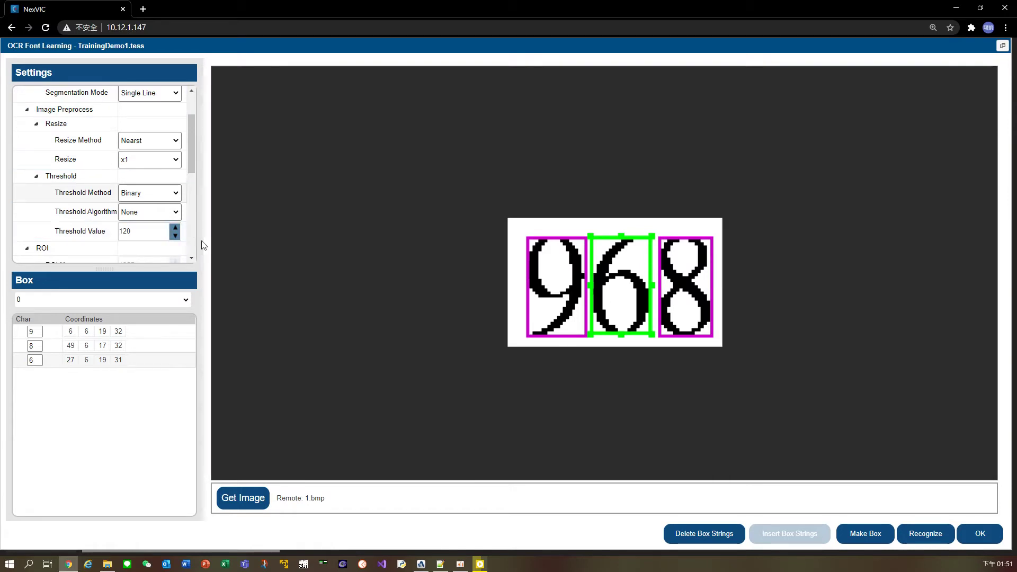
pyautogui.click(183, 300)
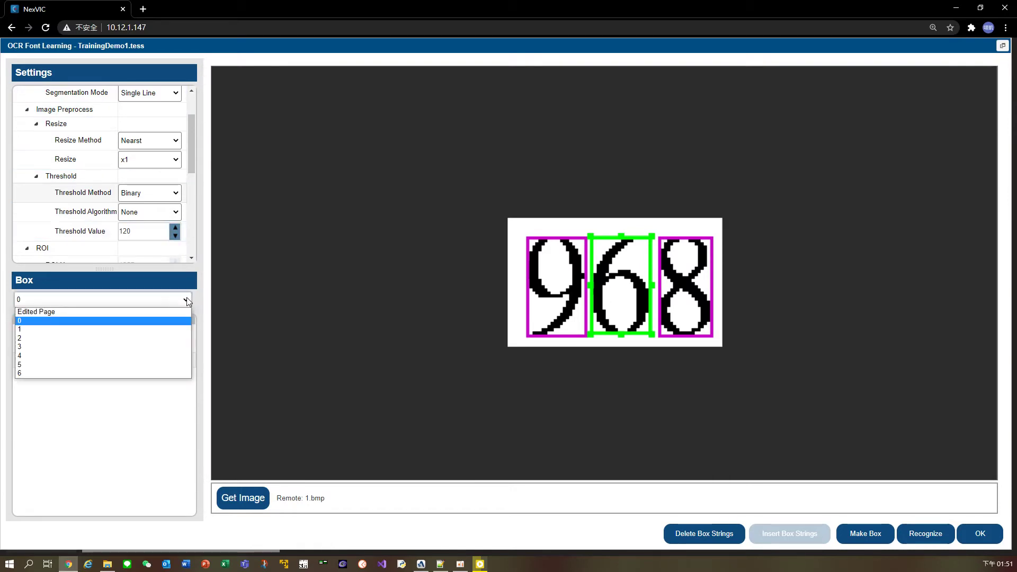
pyautogui.click(163, 330)
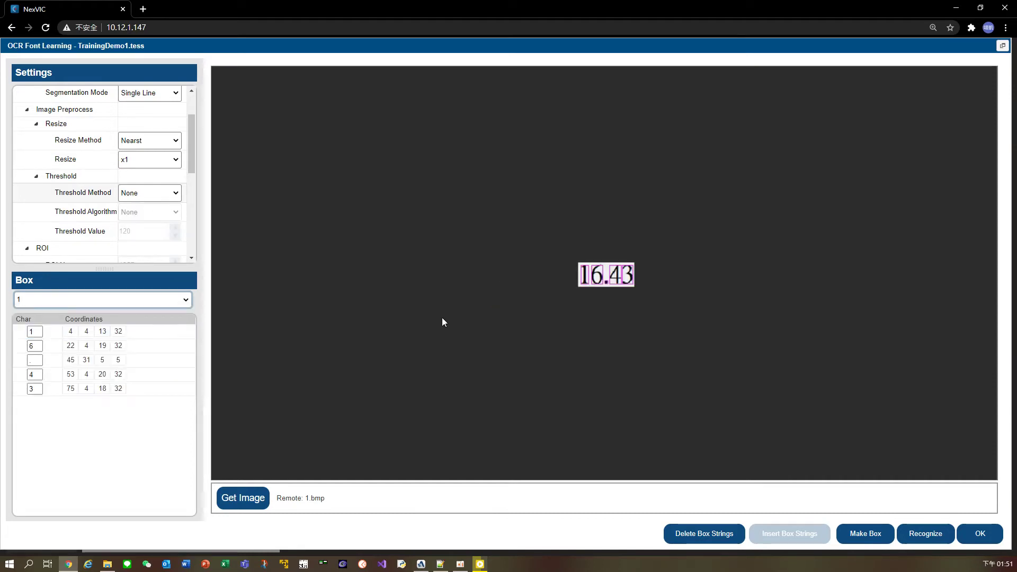
pyautogui.click(156, 198)
pyautogui.click(154, 214)
pyautogui.click(155, 214)
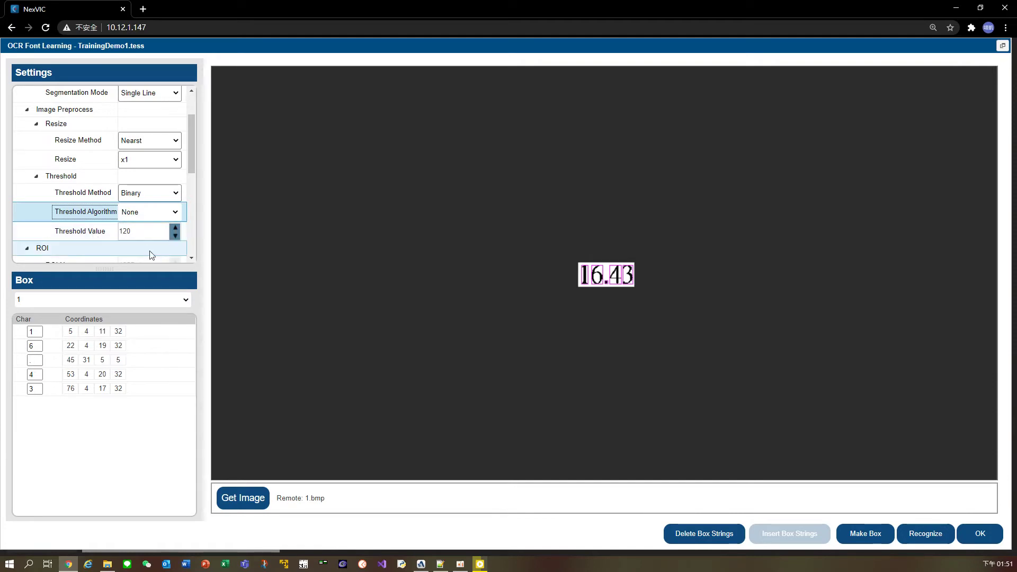
# Check each character box of 16.43 on page 1, and run recognition to view the page's result.
pyautogui.scroll(2, 579, 309)
pyautogui.scroll(3, 583, 310)
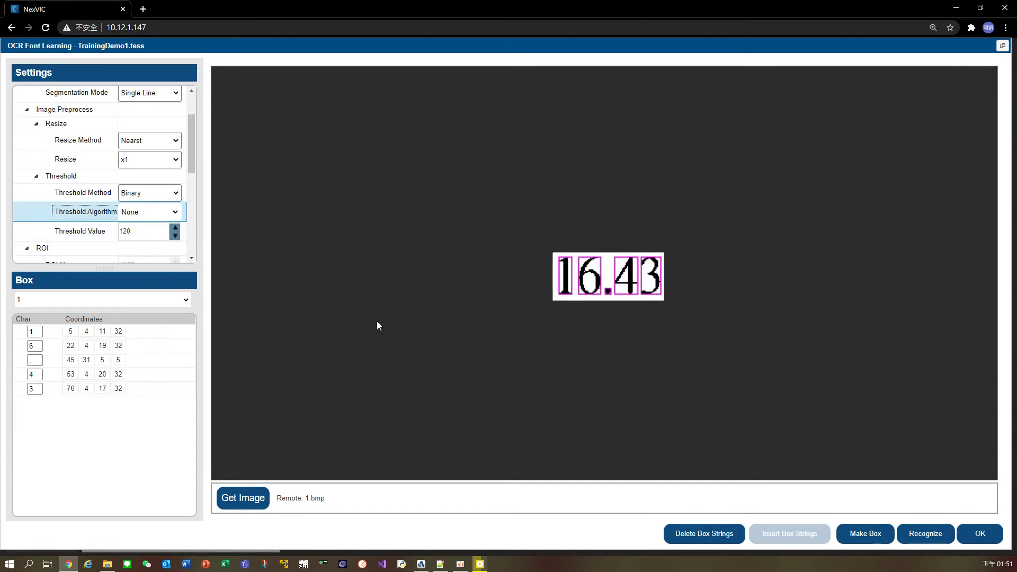
pyautogui.click(185, 337)
pyautogui.click(183, 346)
pyautogui.click(186, 361)
pyautogui.click(187, 374)
pyautogui.click(185, 387)
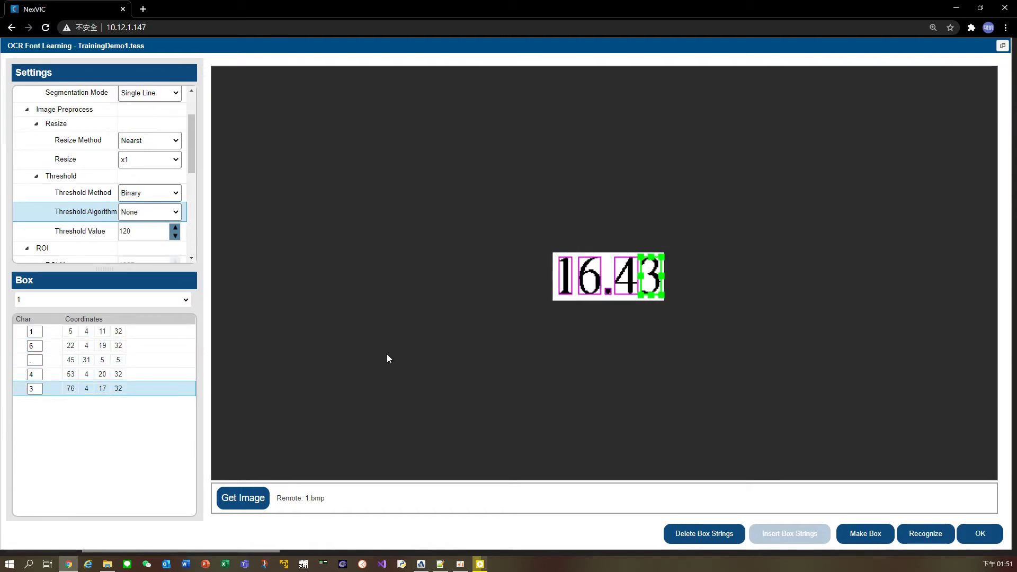
pyautogui.click(675, 369)
pyautogui.click(924, 535)
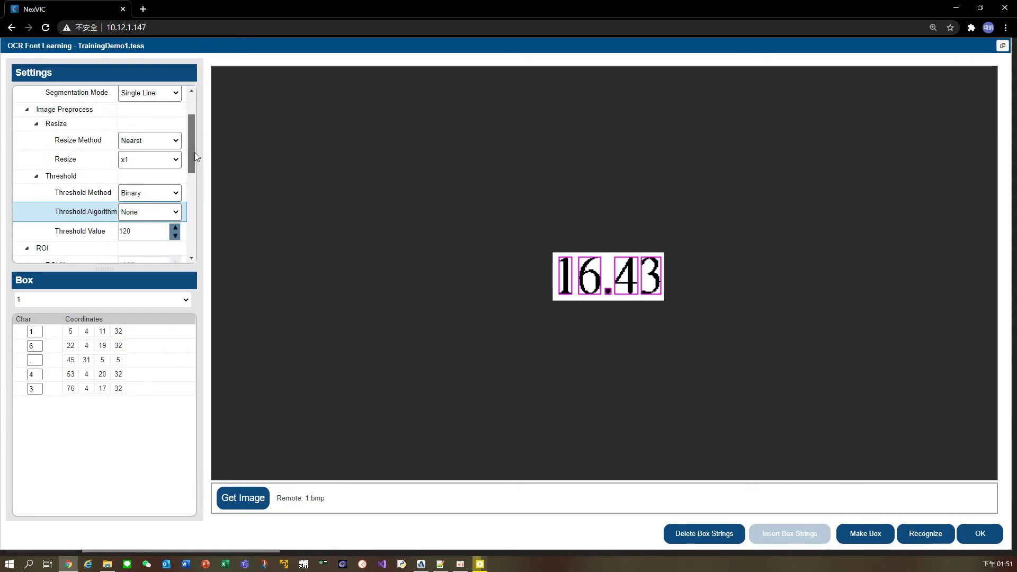
pyautogui.scroll(3, 194, 151)
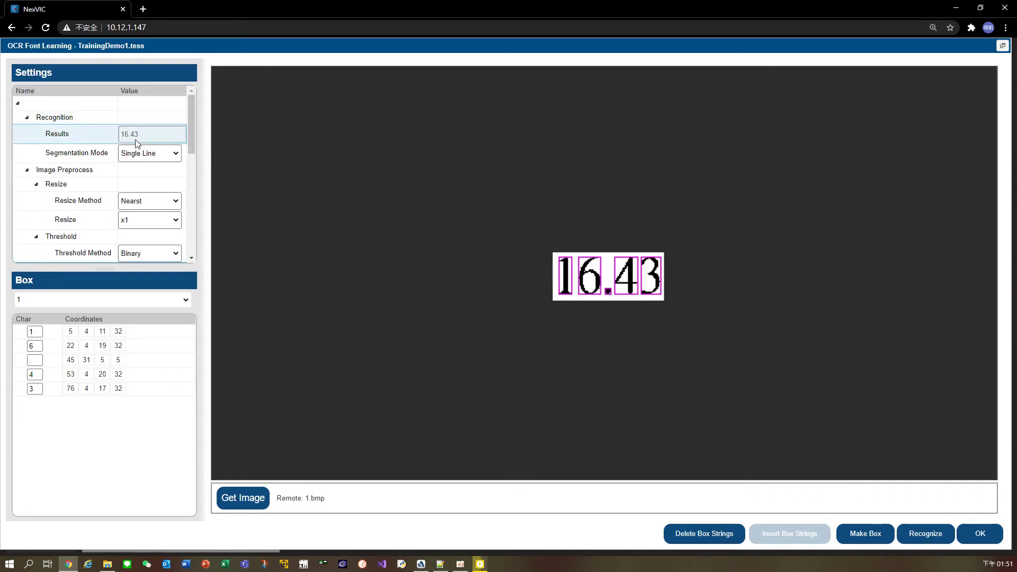
# Open stored page 2 and set its threshold method to Binary and threshold algorithm to None.
pyautogui.click(162, 299)
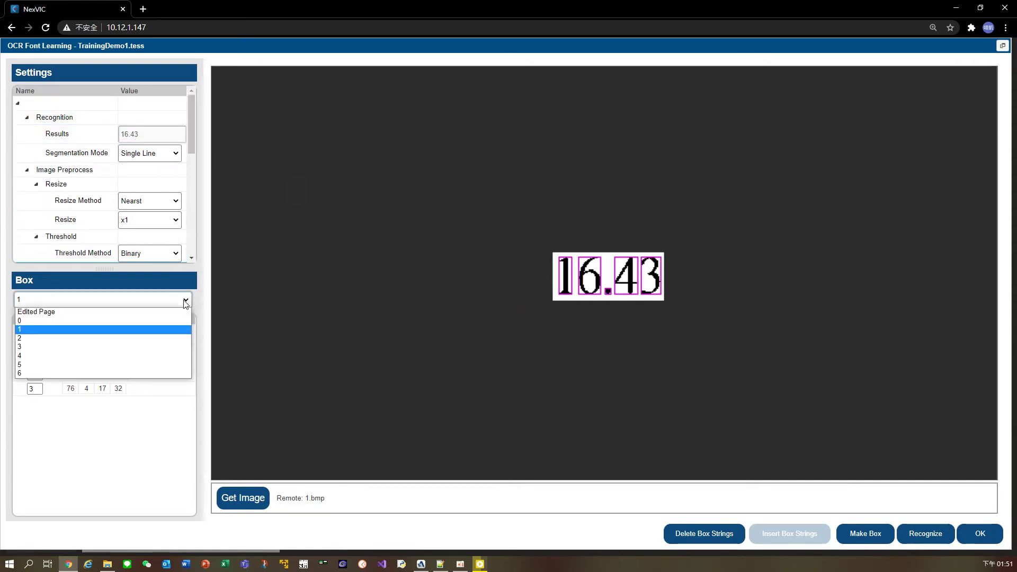
pyautogui.click(165, 339)
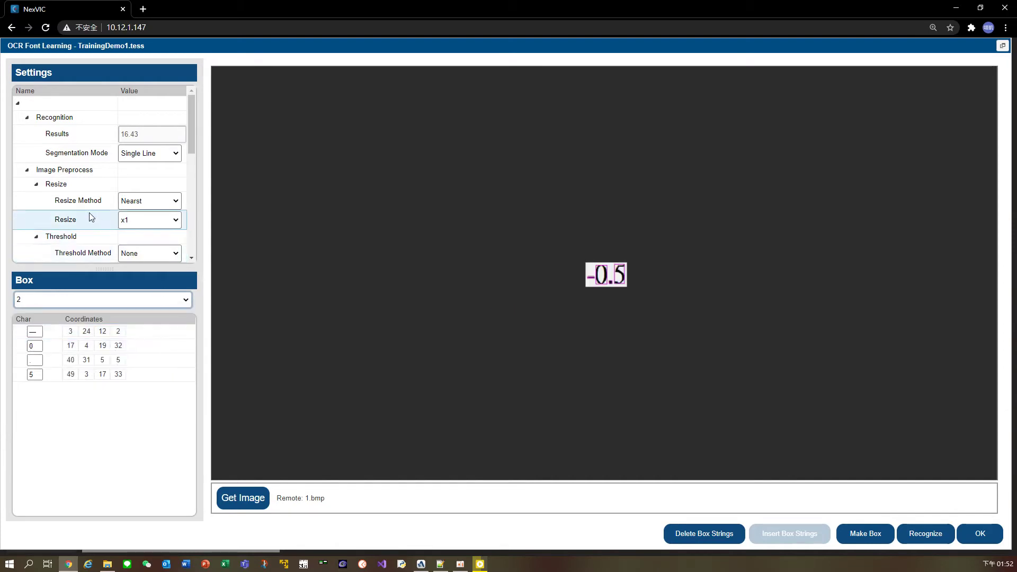
pyautogui.scroll(-1, 91, 217)
pyautogui.click(135, 203)
pyautogui.click(147, 226)
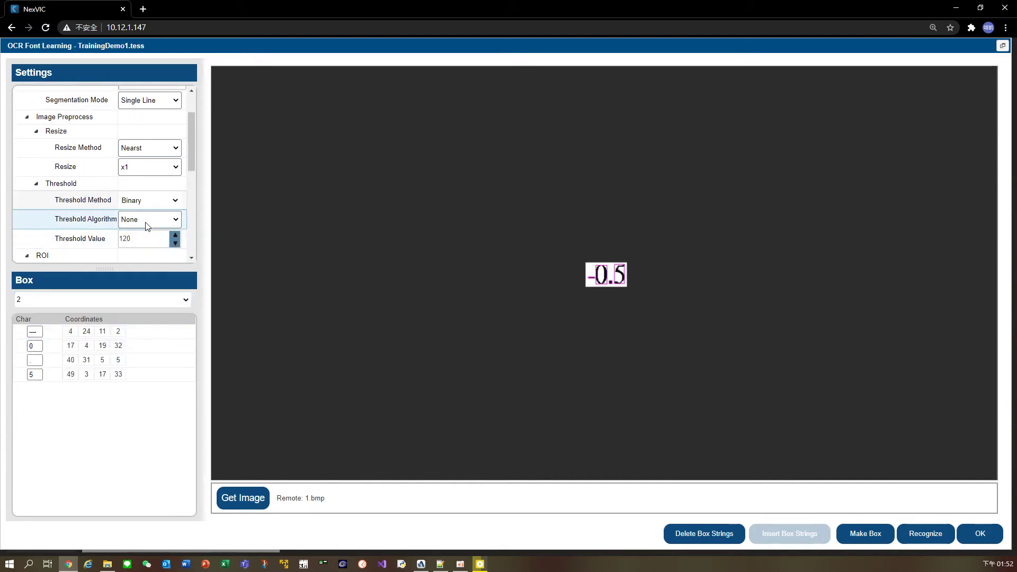
pyautogui.click(147, 223)
pyautogui.click(147, 231)
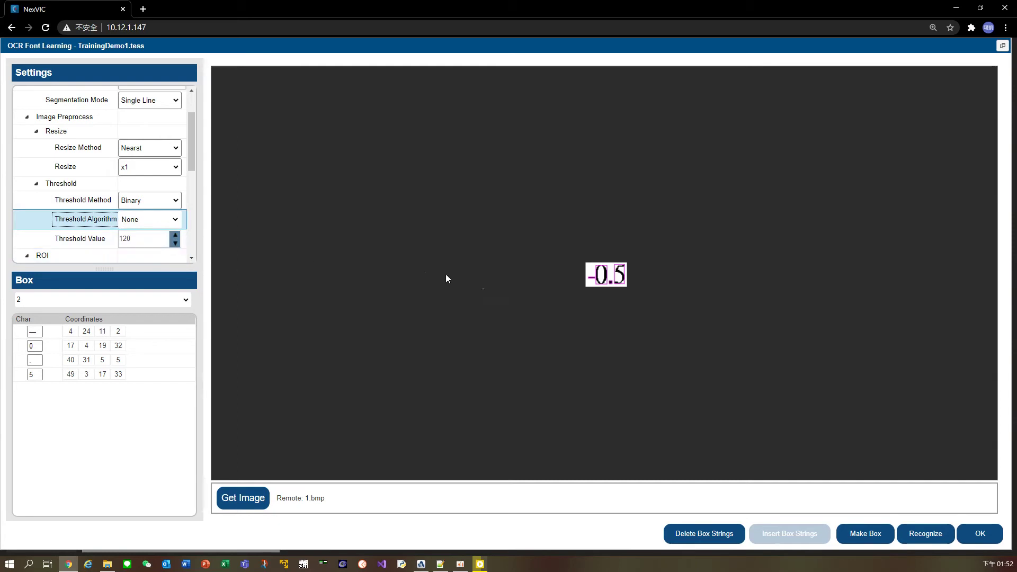
# Change the character of the minus sign's box on page 2 to a plain hyphen "-".
pyautogui.scroll(5, 593, 297)
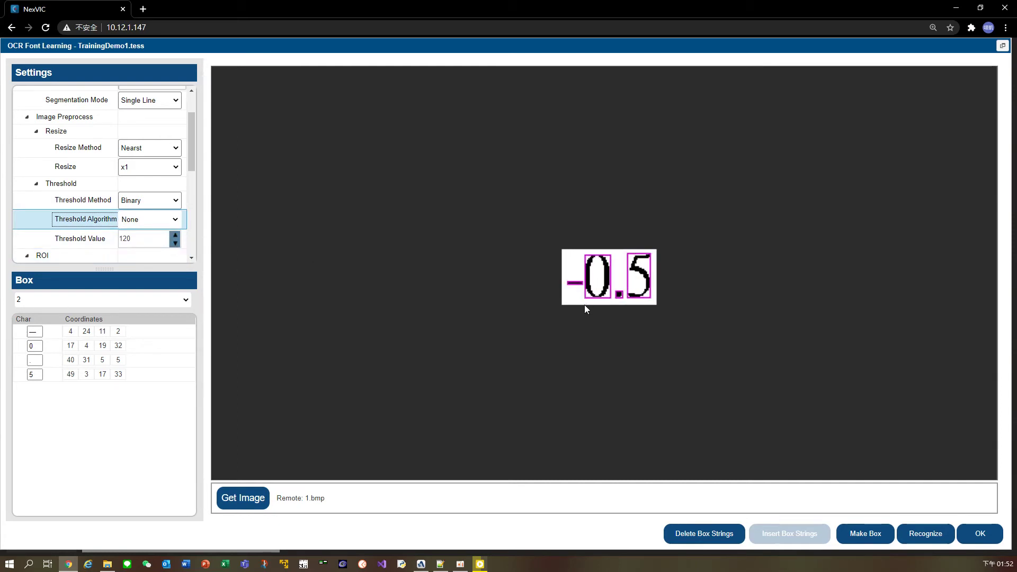
pyautogui.click(180, 333)
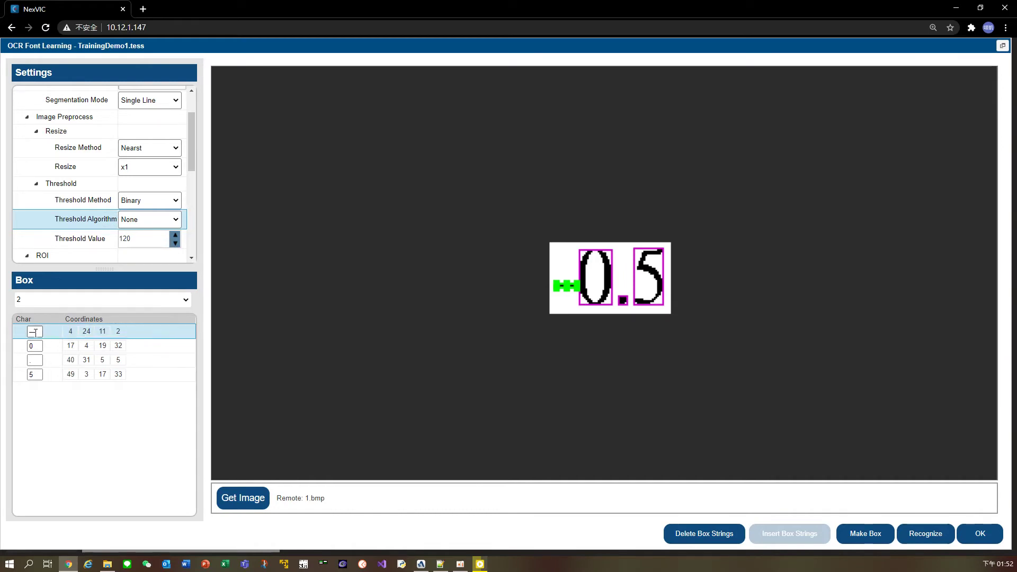
pyautogui.press('BackSpace')
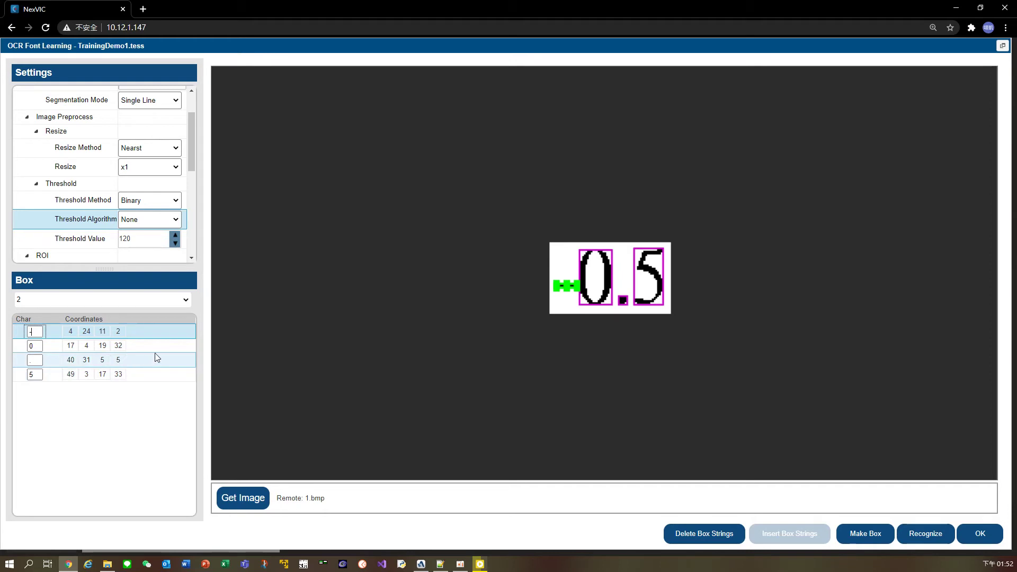
pyautogui.write('-')
# Check the boxes of 0, the decimal point and 5 on page 2, and run recognition on the page.
pyautogui.click(169, 348)
pyautogui.click(164, 364)
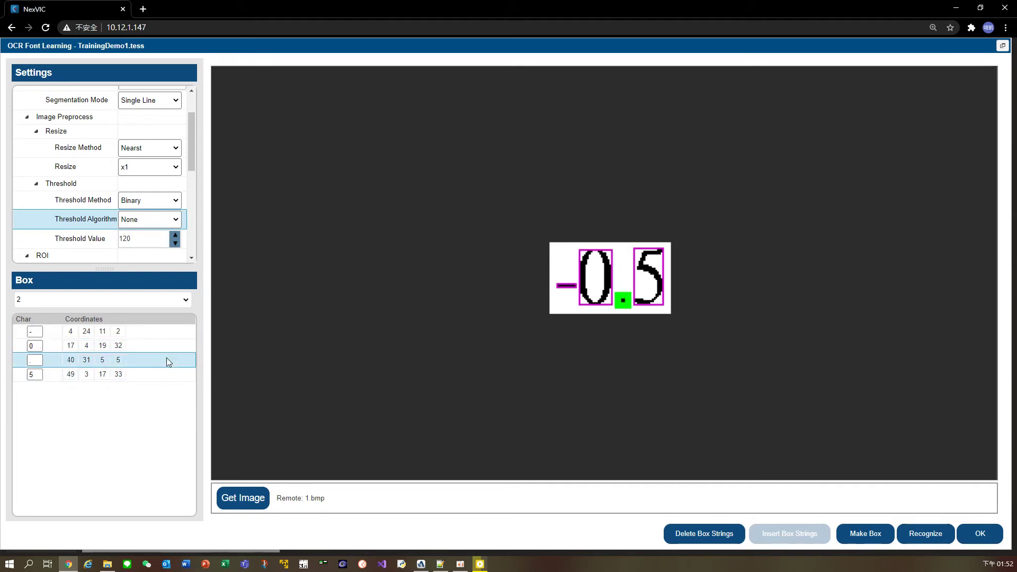
pyautogui.click(133, 375)
pyautogui.click(764, 434)
pyautogui.click(935, 533)
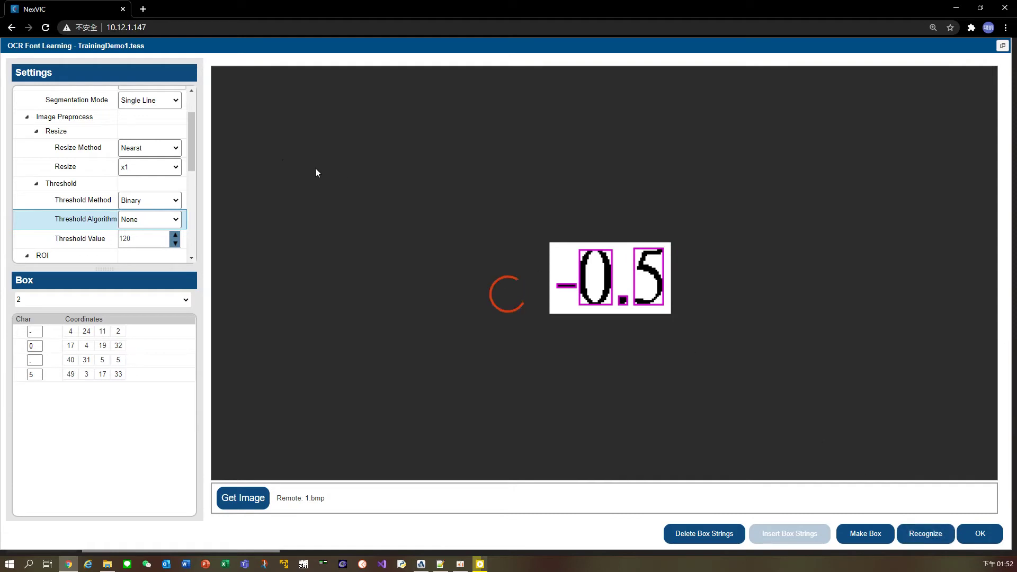
pyautogui.moveTo(189, 147); pyautogui.dragTo(186, 125)
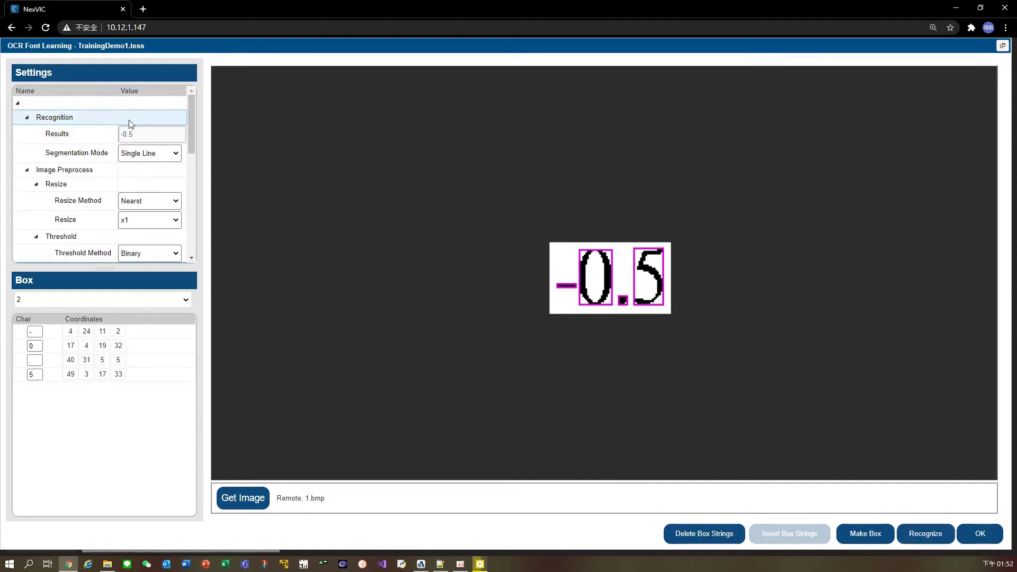
# Open stored page 3 and set its threshold method to Binary and threshold algorithm to None.
pyautogui.click(143, 300)
pyautogui.click(127, 348)
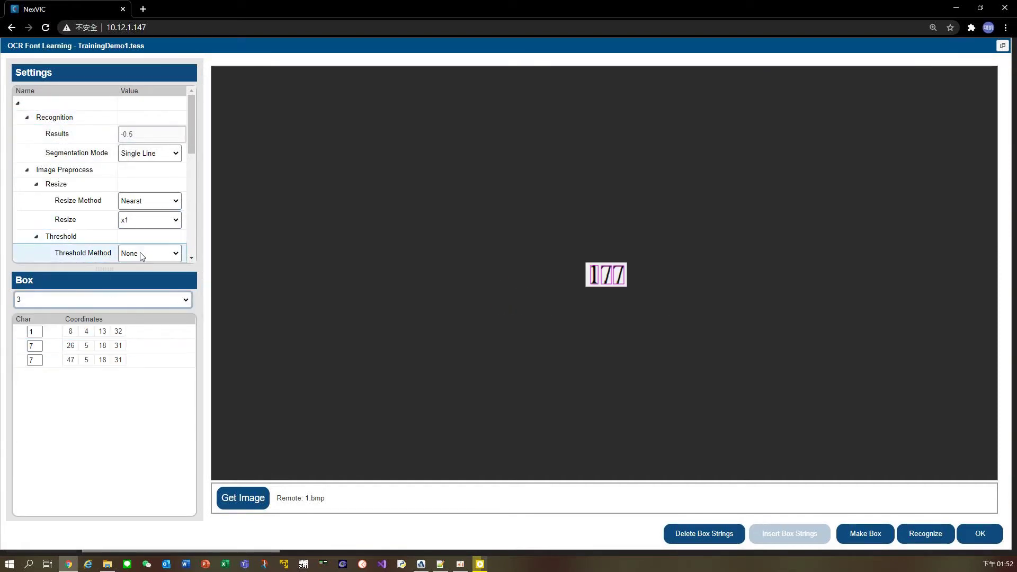
pyautogui.scroll(-1, 141, 255)
pyautogui.click(148, 200)
pyautogui.click(138, 225)
pyautogui.click(138, 223)
pyautogui.click(139, 231)
# Check each character box of 177 on page 3, and run recognition to view the page's result.
pyautogui.scroll(3, 571, 305)
pyautogui.scroll(1, 567, 305)
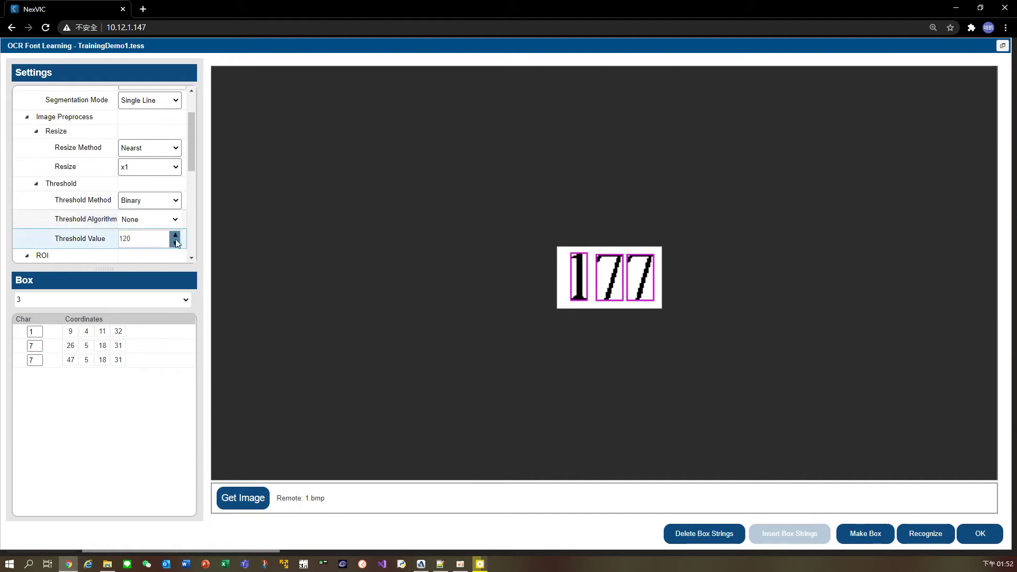
pyautogui.click(167, 335)
pyautogui.click(167, 349)
pyautogui.click(170, 363)
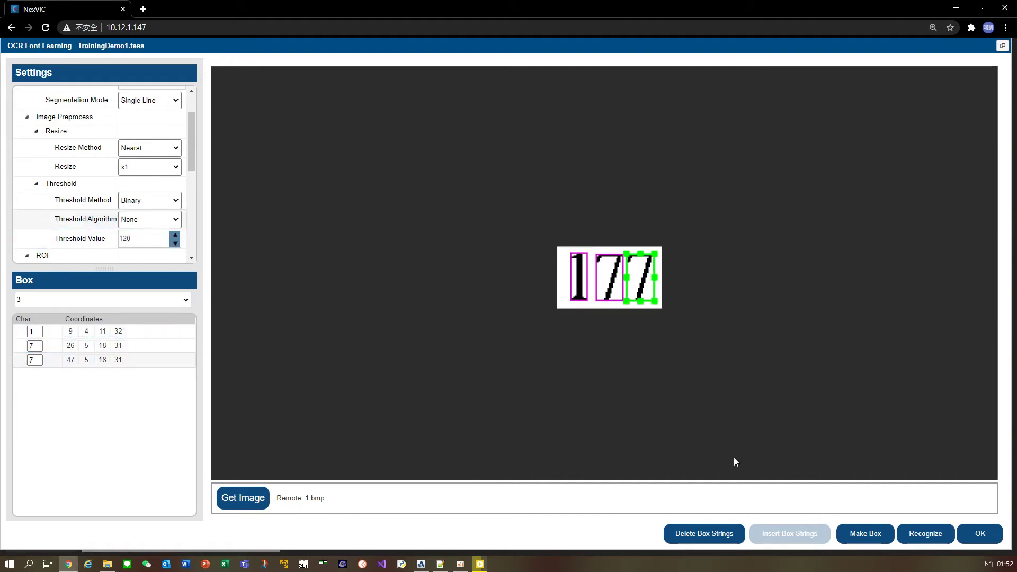
pyautogui.click(911, 533)
pyautogui.scroll(2, 187, 154)
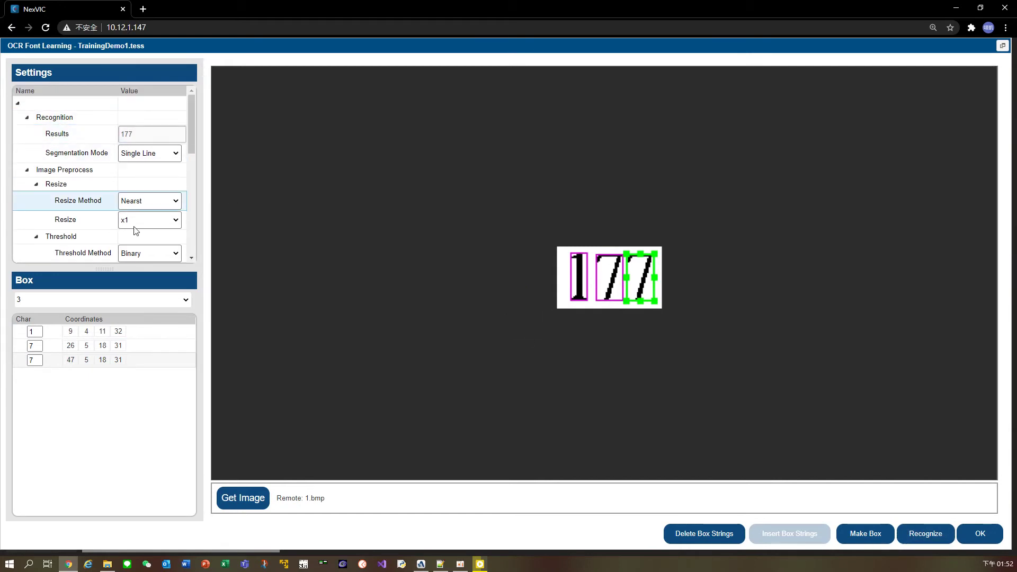
# Open stored page 4 and set its threshold method to Binary and threshold algorithm to None.
pyautogui.click(106, 300)
pyautogui.click(86, 356)
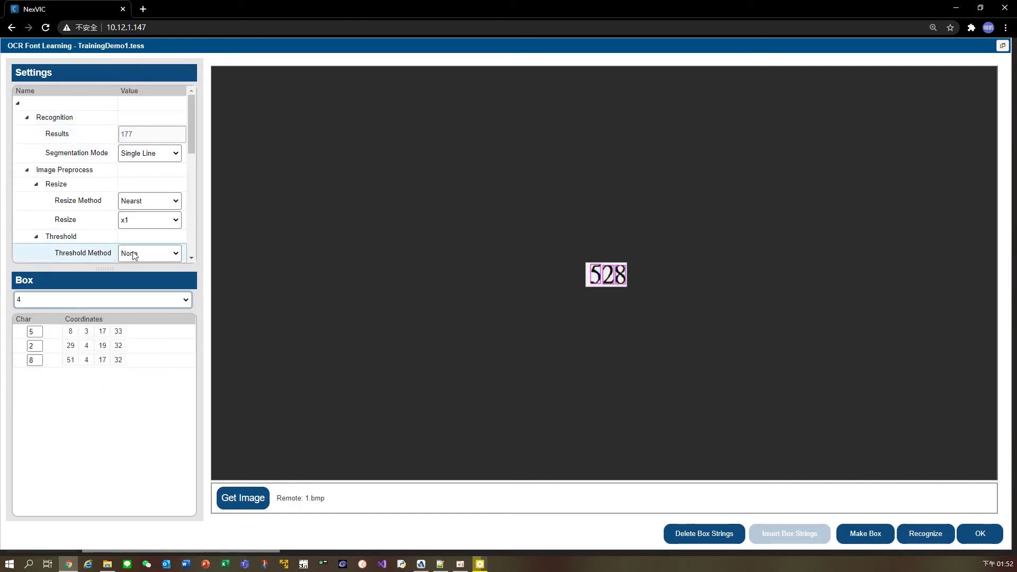
pyautogui.scroll(-1, 133, 251)
pyautogui.click(129, 203)
pyautogui.click(141, 222)
pyautogui.click(146, 221)
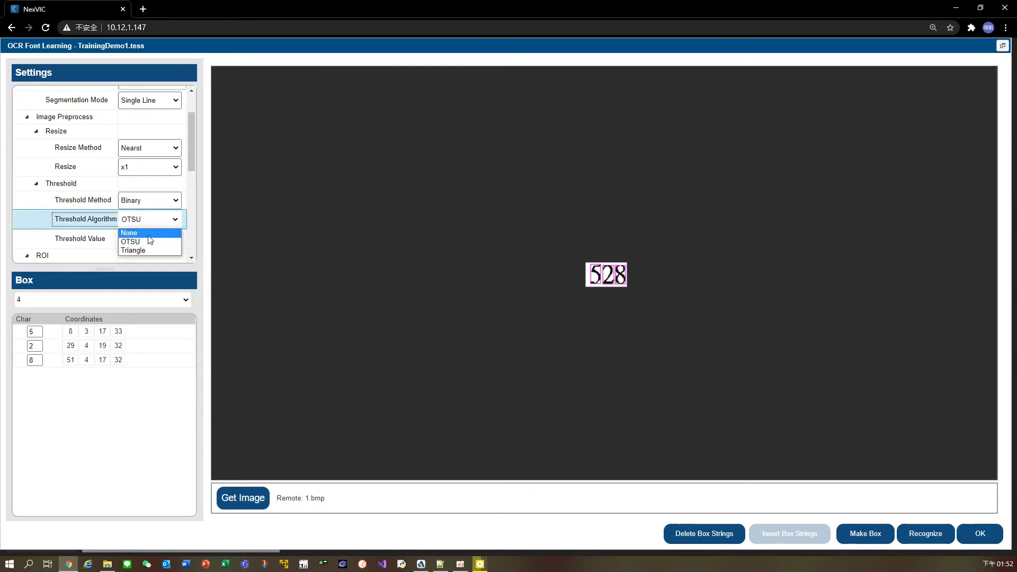
pyautogui.click(148, 236)
# Check the character boxes of 528 on page 4, and run recognition to view the page's result.
pyautogui.scroll(3, 602, 345)
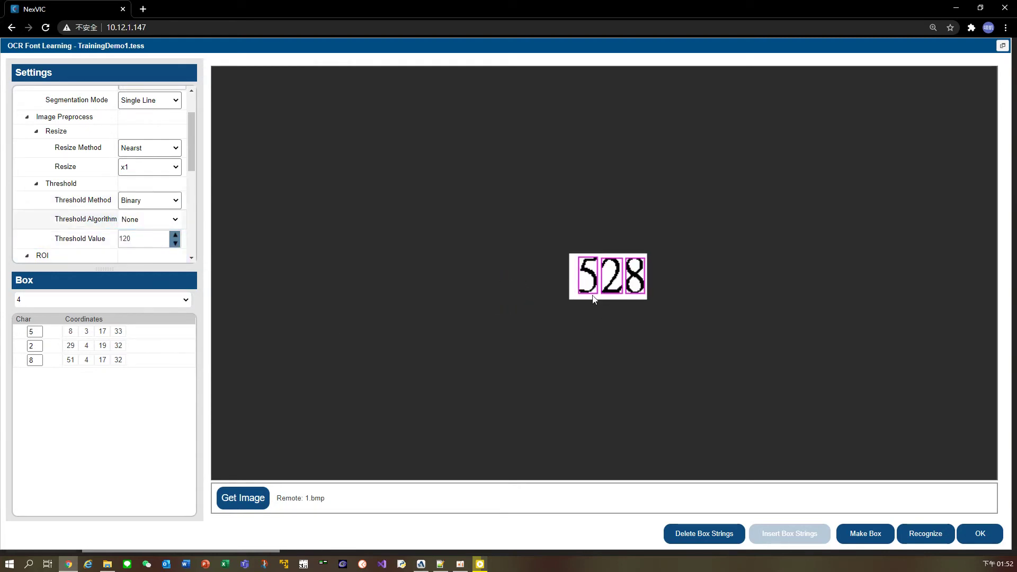
pyautogui.click(175, 359)
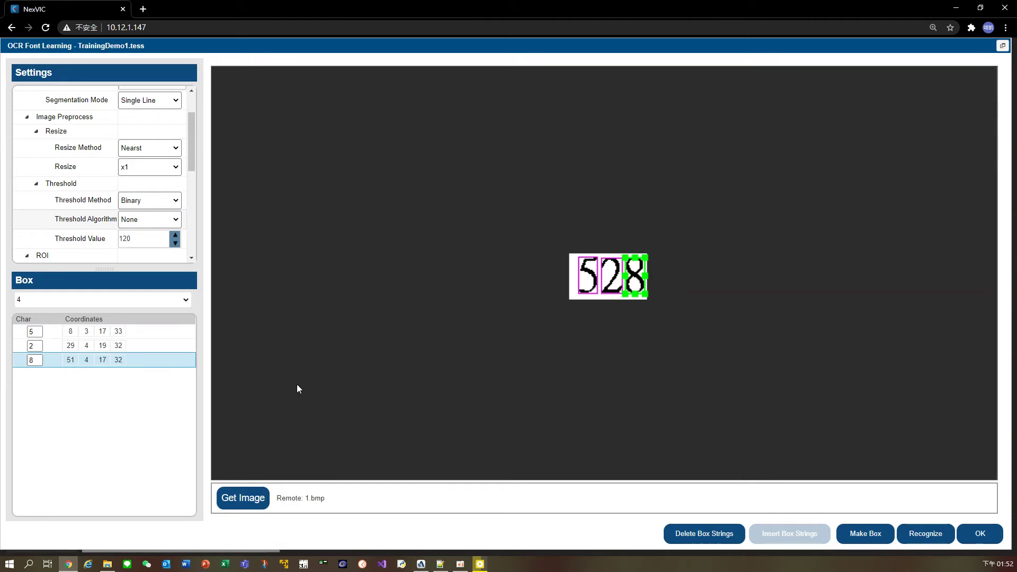
pyautogui.click(924, 539)
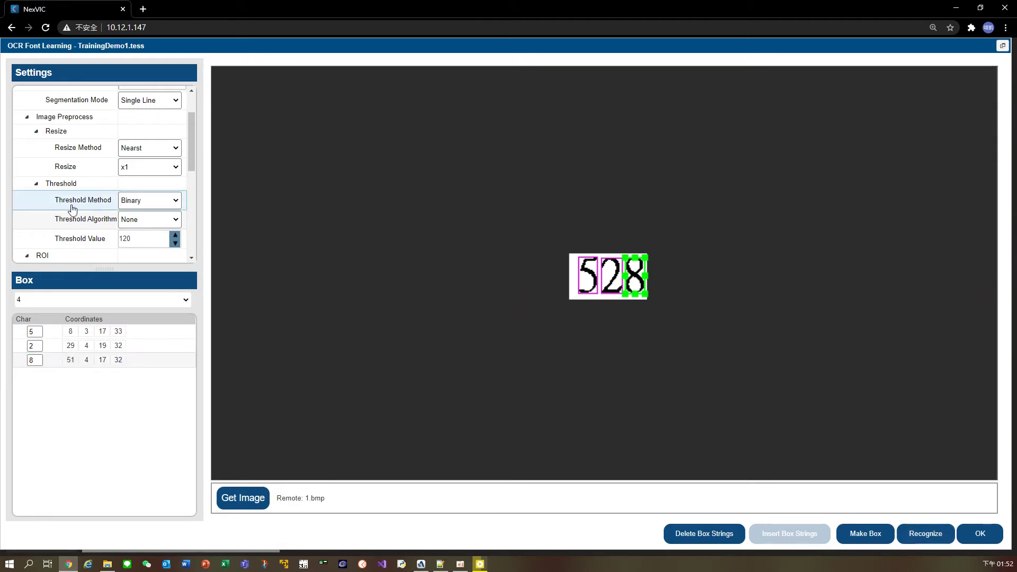
pyautogui.scroll(1, 73, 208)
# Open stored page 5 and set its threshold method to Binary and threshold algorithm to None.
pyautogui.click(148, 299)
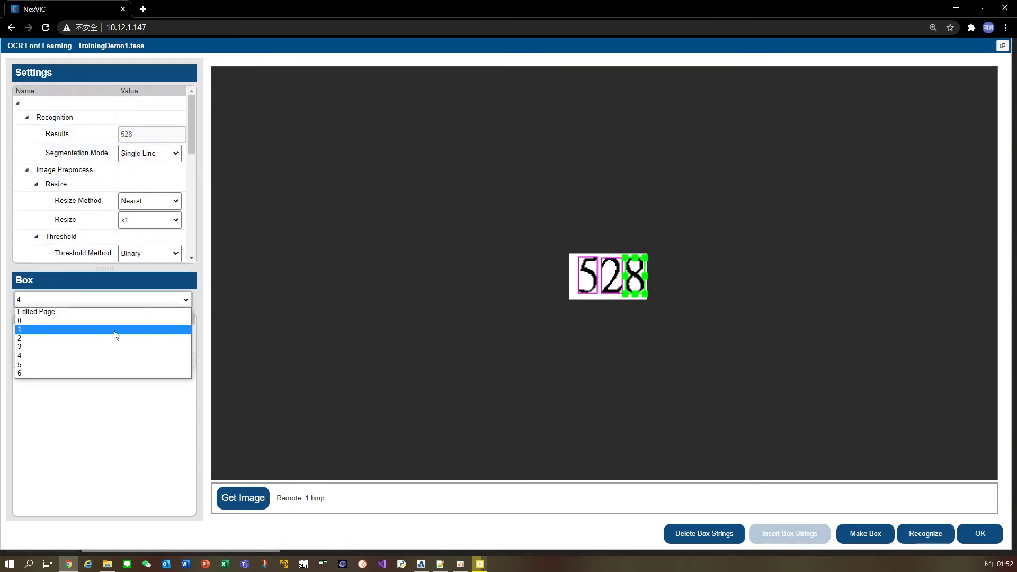
pyautogui.click(107, 364)
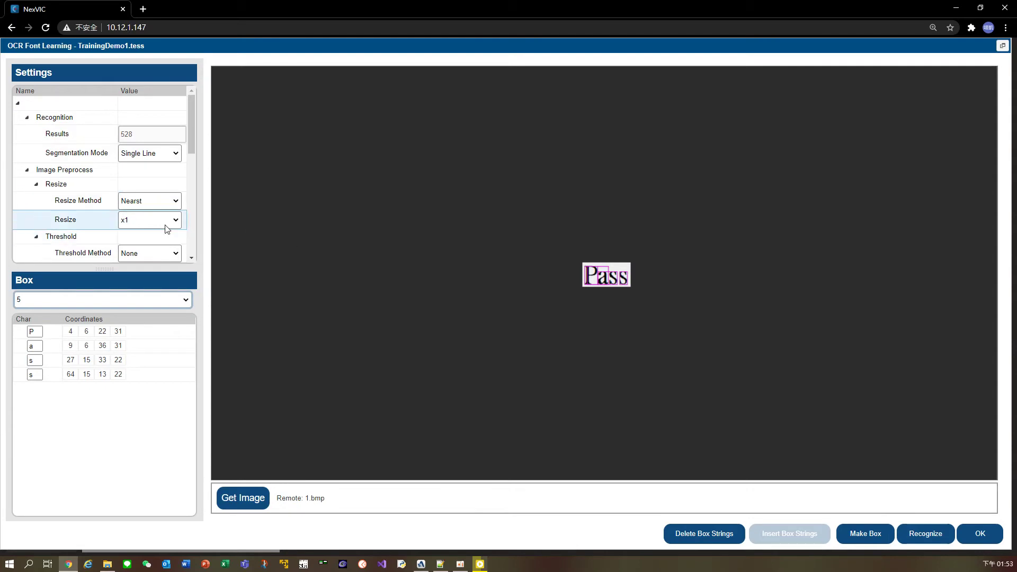
pyautogui.scroll(-1, 148, 259)
pyautogui.click(150, 147)
pyautogui.click(154, 169)
pyautogui.click(153, 167)
pyautogui.click(150, 180)
# Shrink the box of the letter a on page 5 from its upper-left corner so it encloses only that letter.
pyautogui.scroll(12, 633, 313)
pyautogui.scroll(5, 615, 323)
pyautogui.click(176, 334)
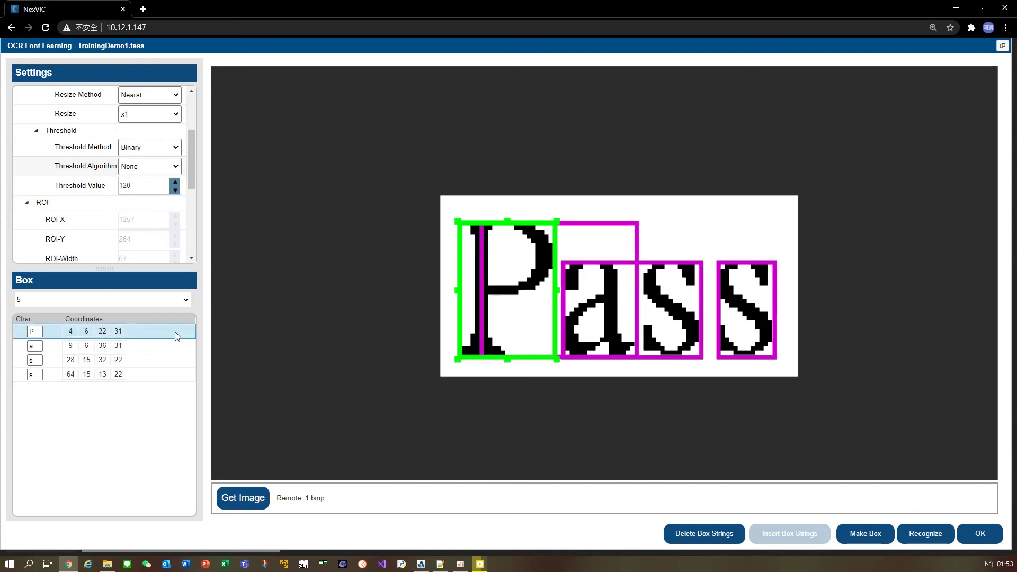
pyautogui.click(166, 347)
pyautogui.moveTo(479, 218); pyautogui.dragTo(563, 261)
pyautogui.scroll(2, 602, 288)
pyautogui.scroll(1, 602, 289)
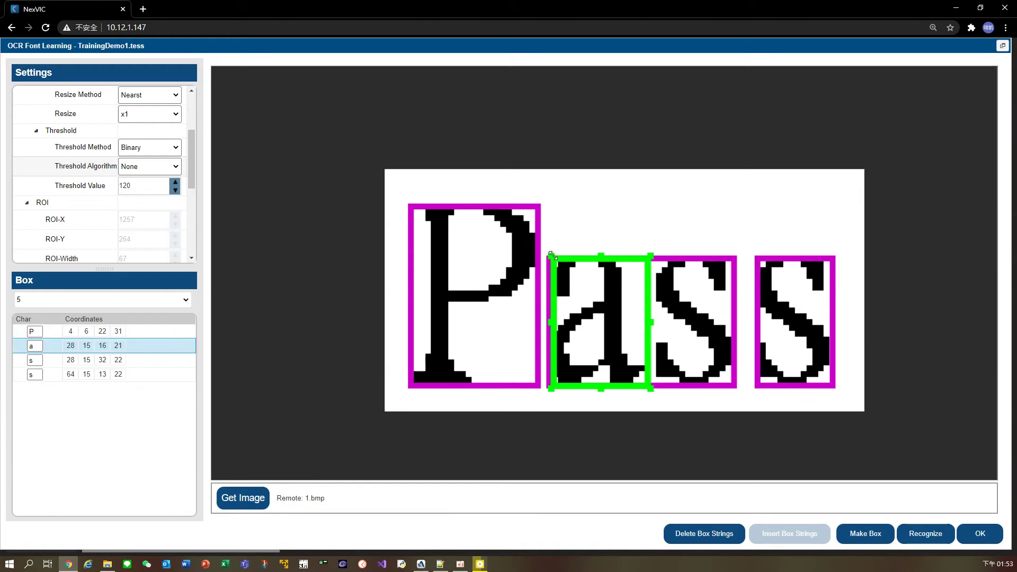
# Fit the left edges of the a box and the first s box to their letters, at X 27 and 46 with widths 17 and 13.
pyautogui.click(693, 302)
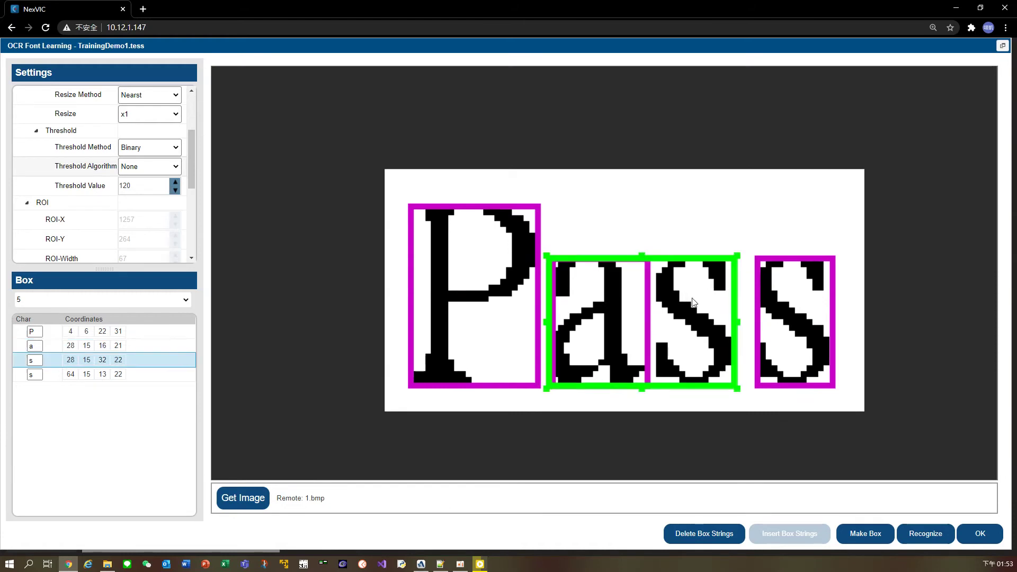
pyautogui.moveTo(548, 321); pyautogui.dragTo(659, 321)
pyautogui.click(561, 323)
pyautogui.moveTo(551, 323); pyautogui.dragTo(545, 322)
pyautogui.click(660, 397)
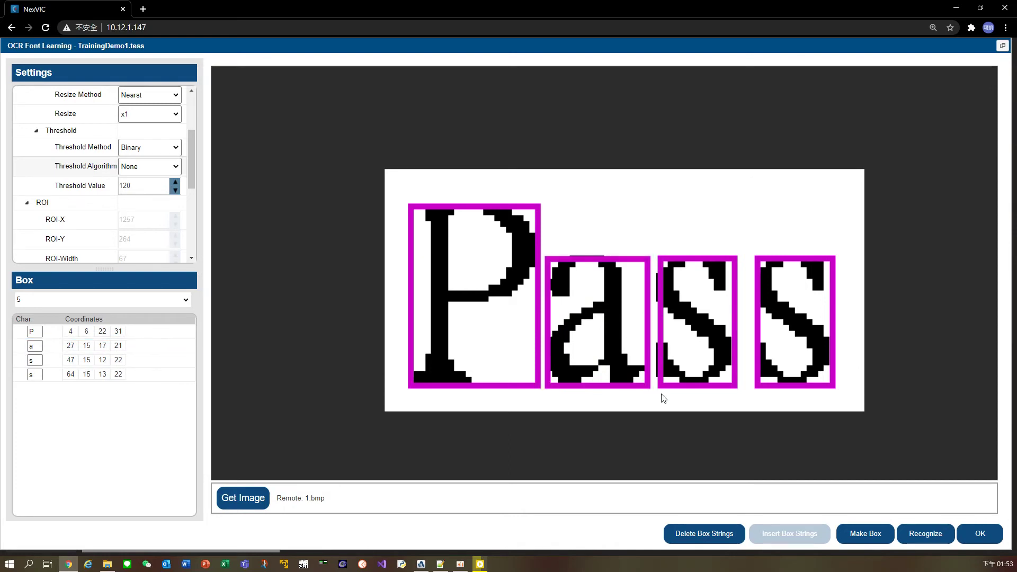
pyautogui.click(658, 322)
pyautogui.moveTo(658, 321); pyautogui.dragTo(654, 321)
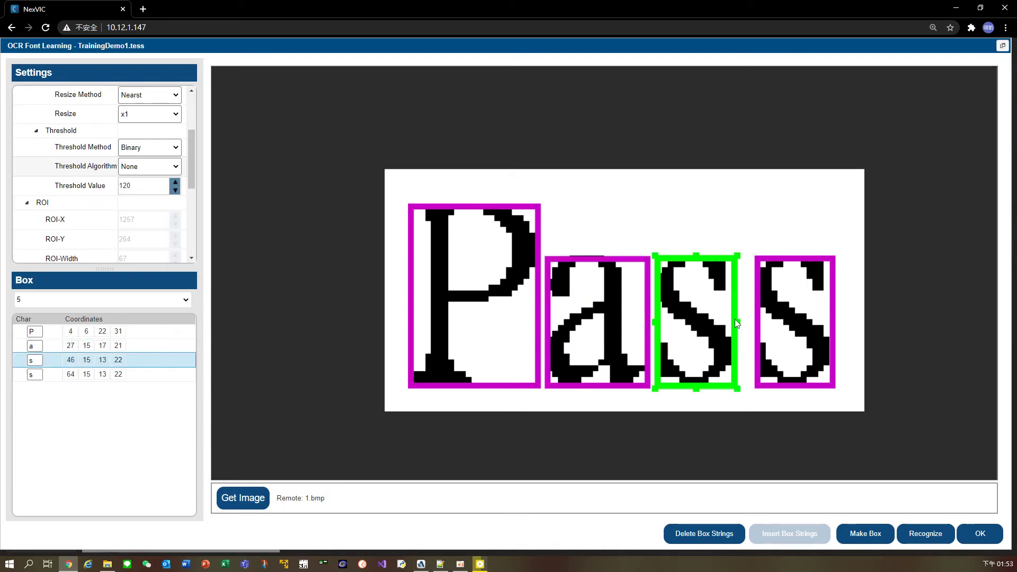
pyautogui.click(640, 409)
# Check each character box of Pass on page 5, and run recognition to view the page's result.
pyautogui.click(180, 335)
pyautogui.click(177, 347)
pyautogui.click(177, 360)
pyautogui.click(177, 375)
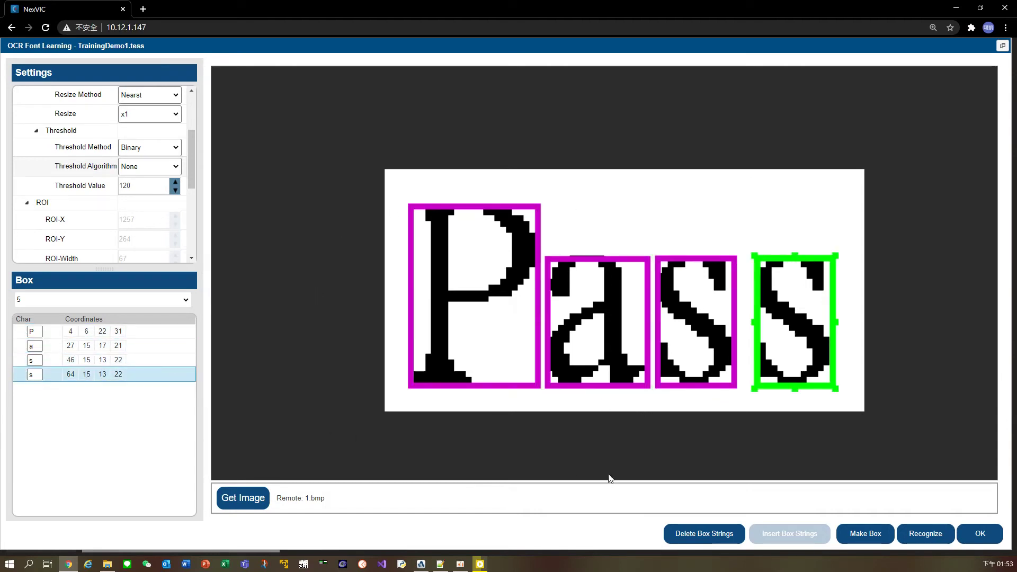
pyautogui.click(650, 468)
pyautogui.click(921, 534)
pyautogui.scroll(2, 191, 165)
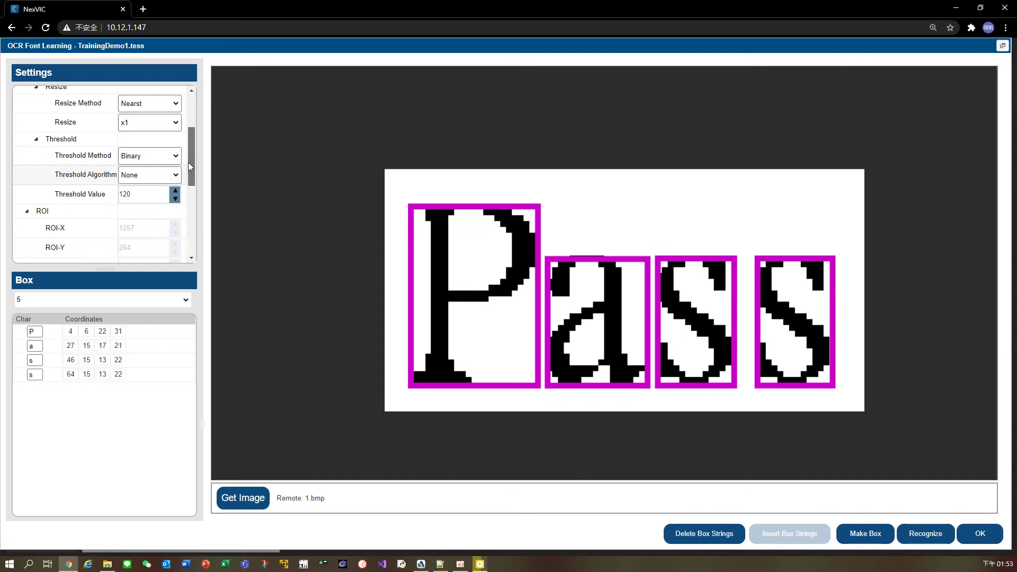
# Binarize stored page 6 with threshold method Binary and threshold algorithm None, and run recognition on it.
pyautogui.click(159, 300)
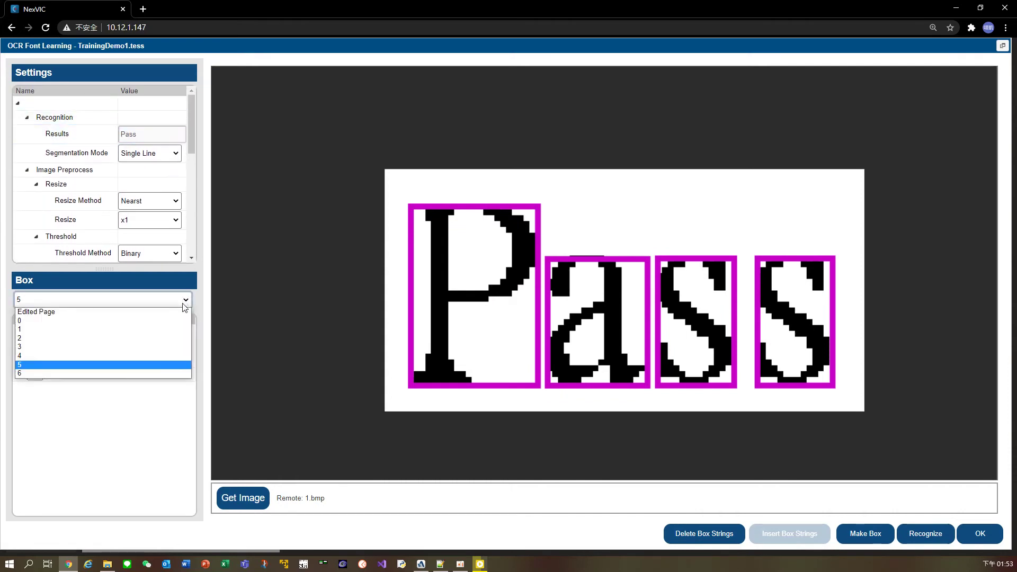
pyautogui.click(166, 370)
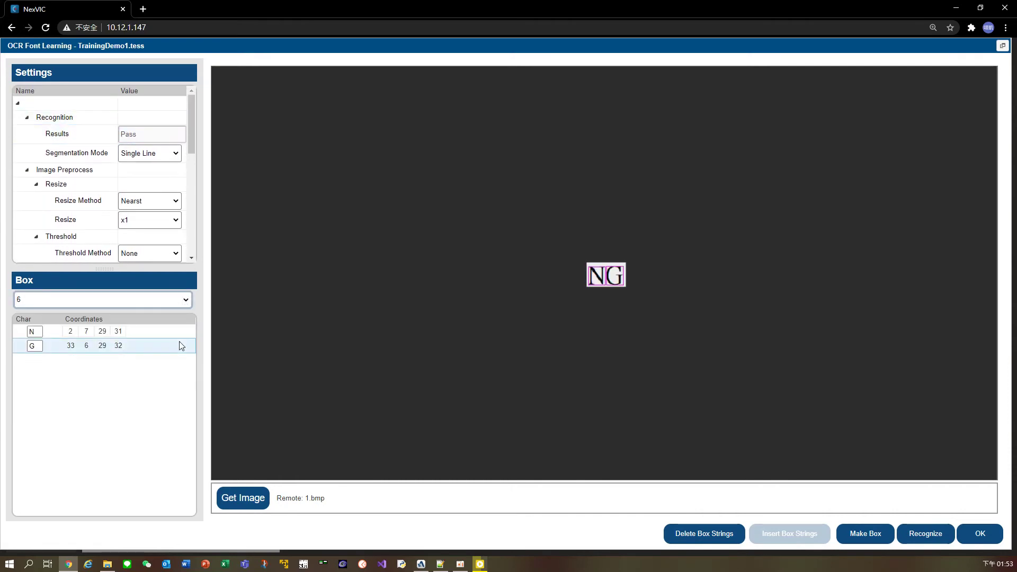
pyautogui.click(144, 221)
pyautogui.click(110, 238)
pyautogui.click(132, 255)
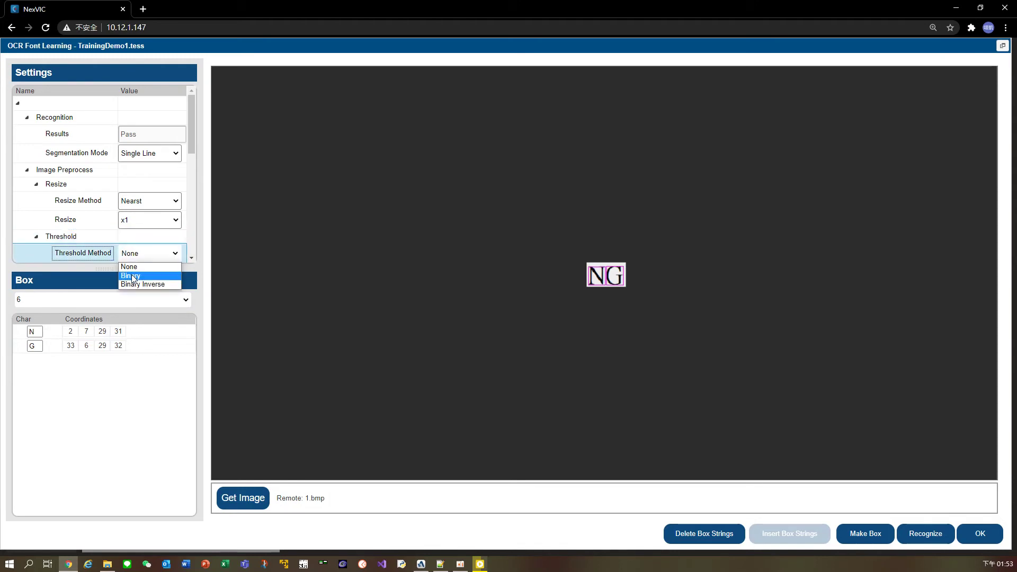
pyautogui.click(132, 275)
pyautogui.scroll(-1, 111, 255)
pyautogui.click(129, 222)
pyautogui.click(130, 233)
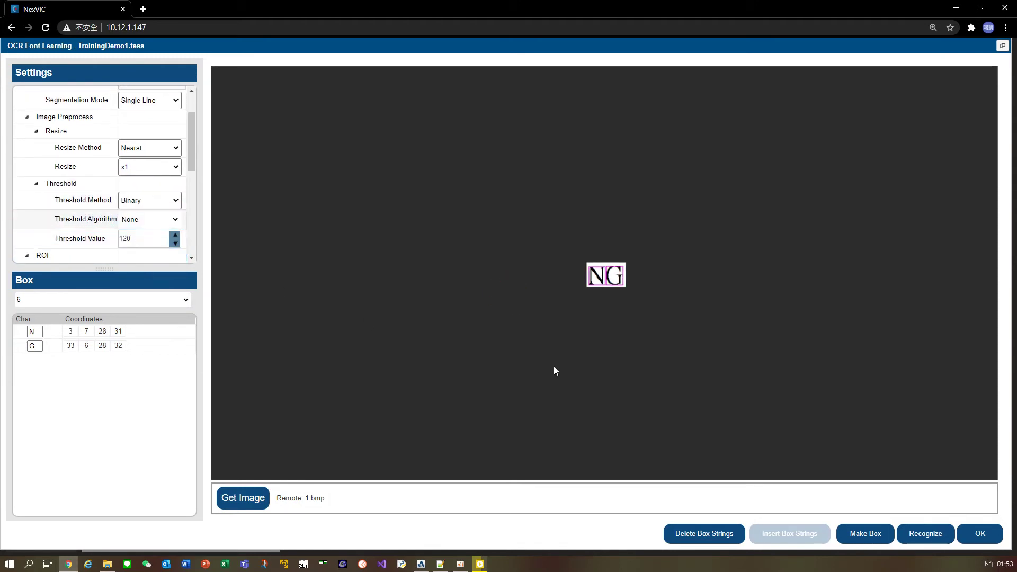
pyautogui.click(932, 538)
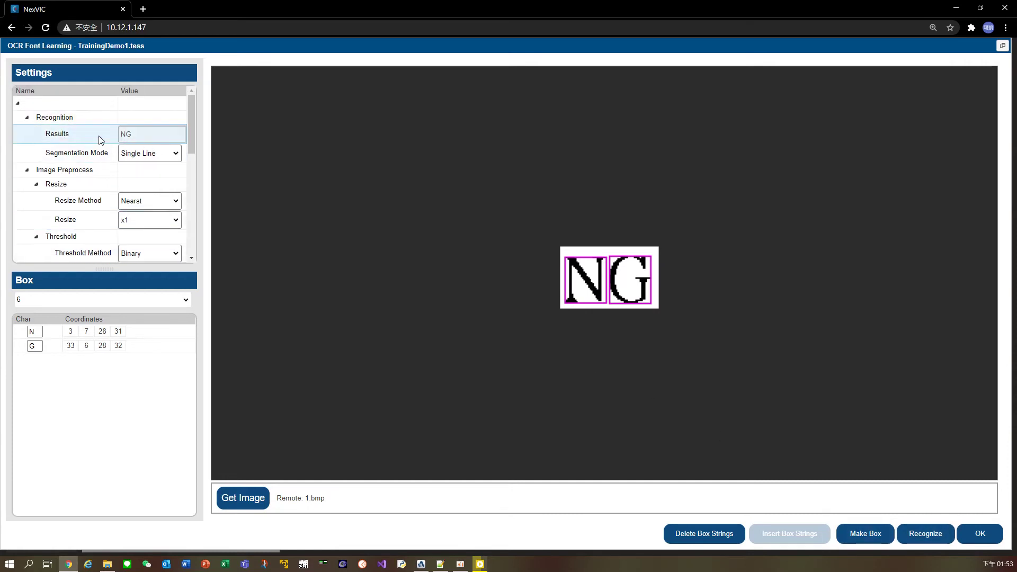
# Generate the trained font from the font project under the name TrainingDemo1.
pyautogui.moveTo(193, 124); pyautogui.dragTo(190, 248)
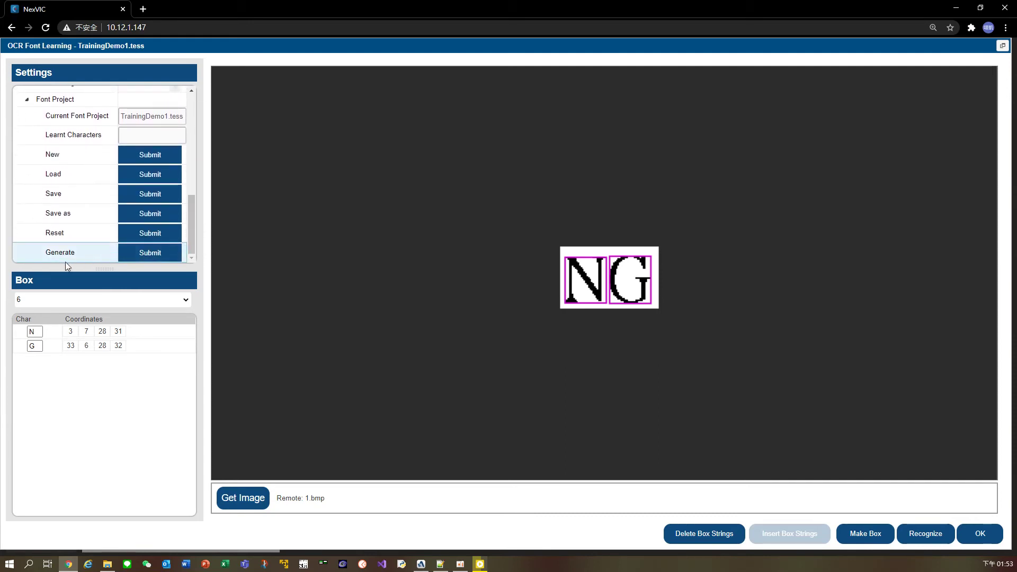
pyautogui.click(143, 256)
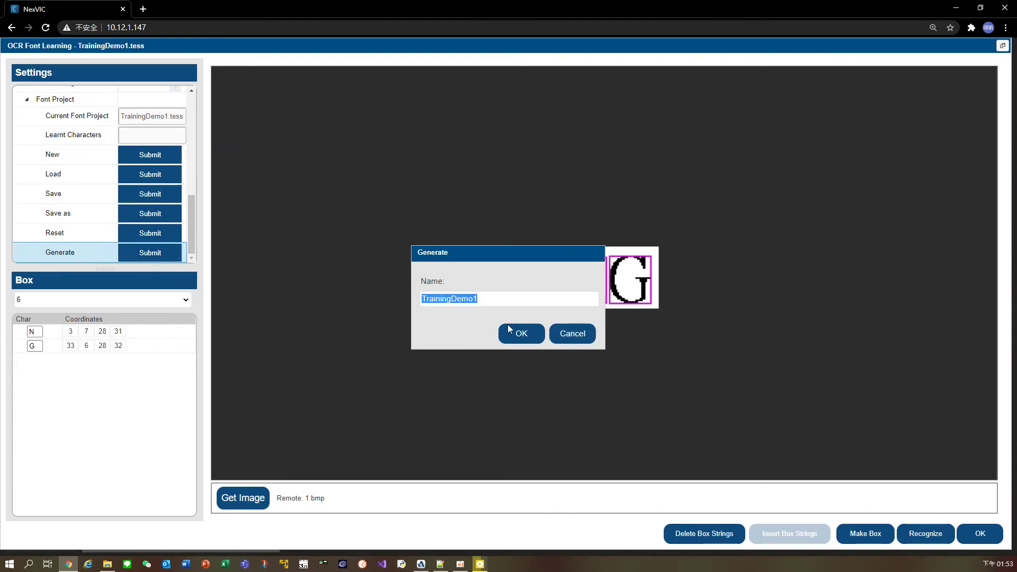
pyautogui.click(539, 339)
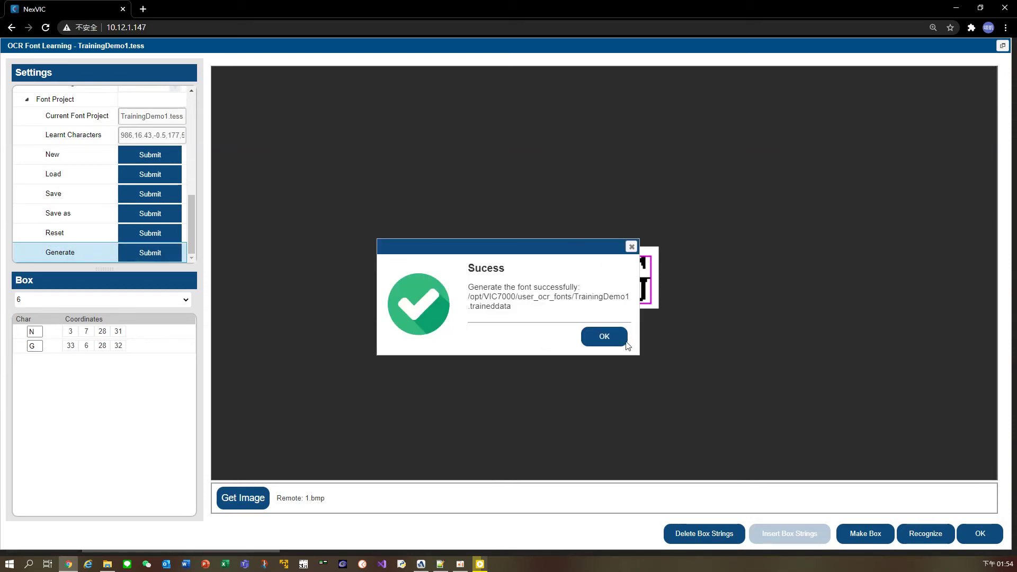
pyautogui.click(607, 340)
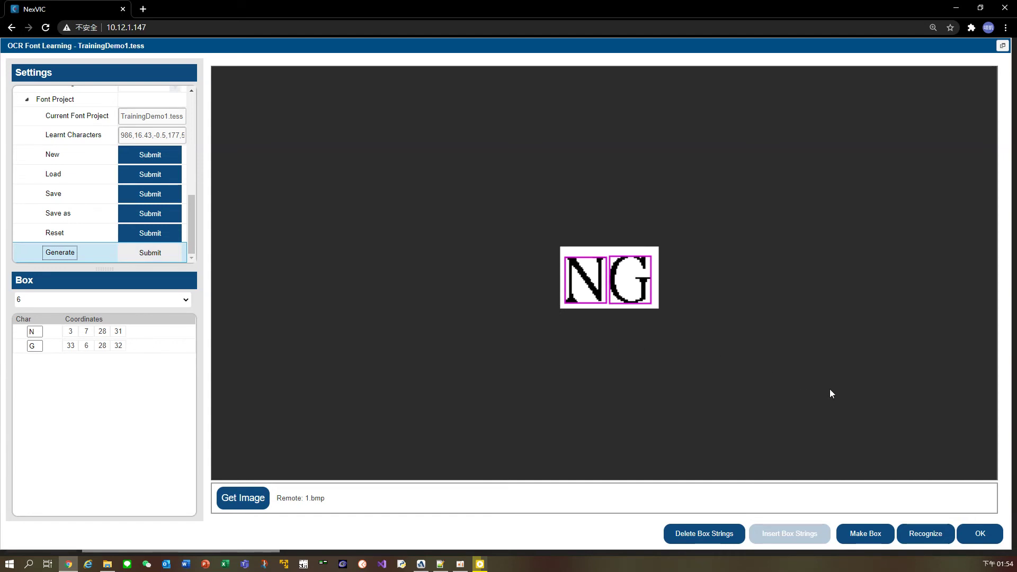
# Leave font learning by discarding the open font project, and start and stop acquisition to refresh the OCR page's image.
pyautogui.click(989, 542)
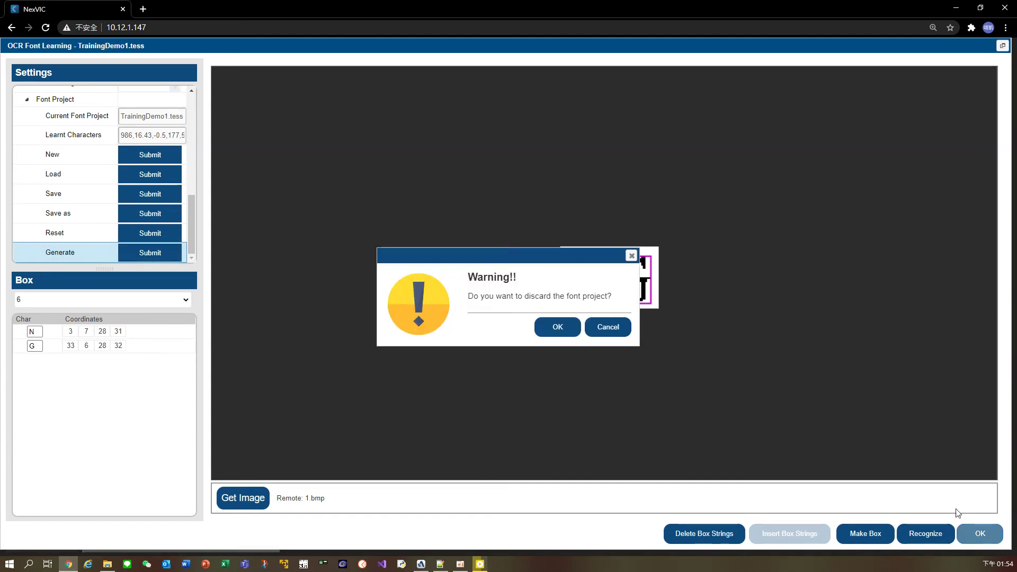
pyautogui.click(557, 327)
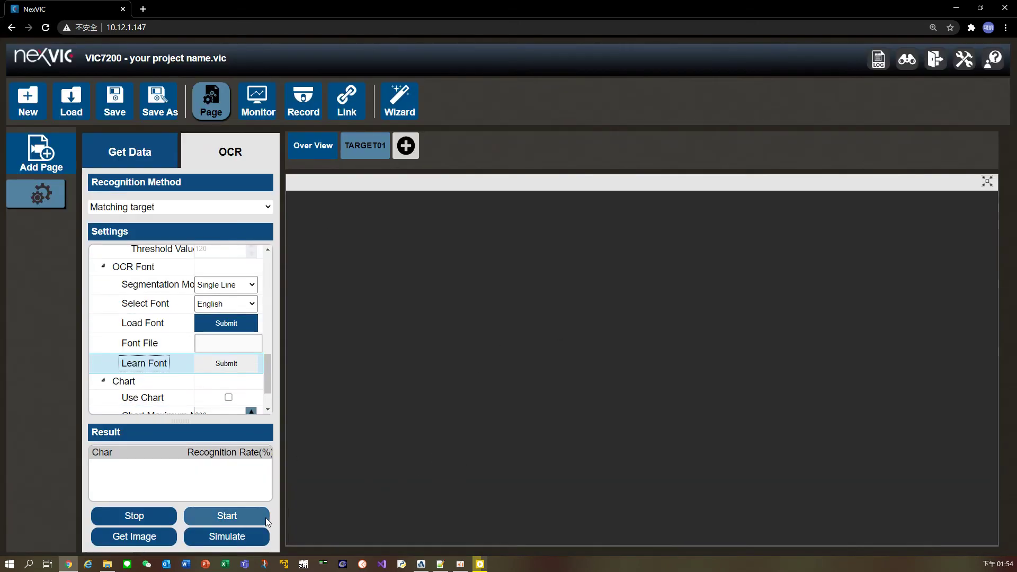
pyautogui.click(249, 523)
pyautogui.click(158, 519)
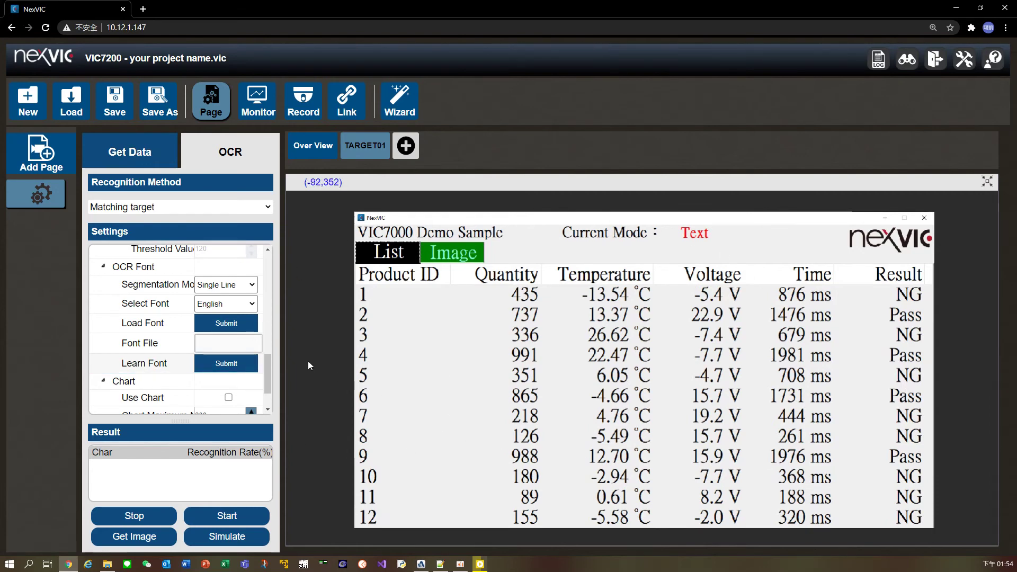
# Load the TrainingDemo1 font as the OCR target's font file.
pyautogui.click(252, 328)
pyautogui.scroll(-5, 487, 288)
pyautogui.scroll(-3, 469, 277)
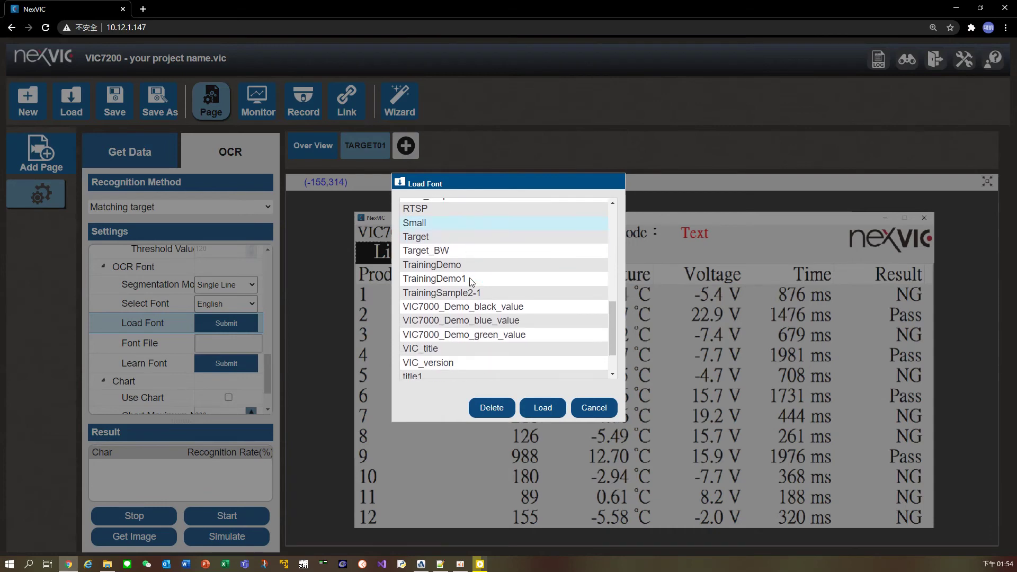
pyautogui.click(475, 279)
pyautogui.click(555, 411)
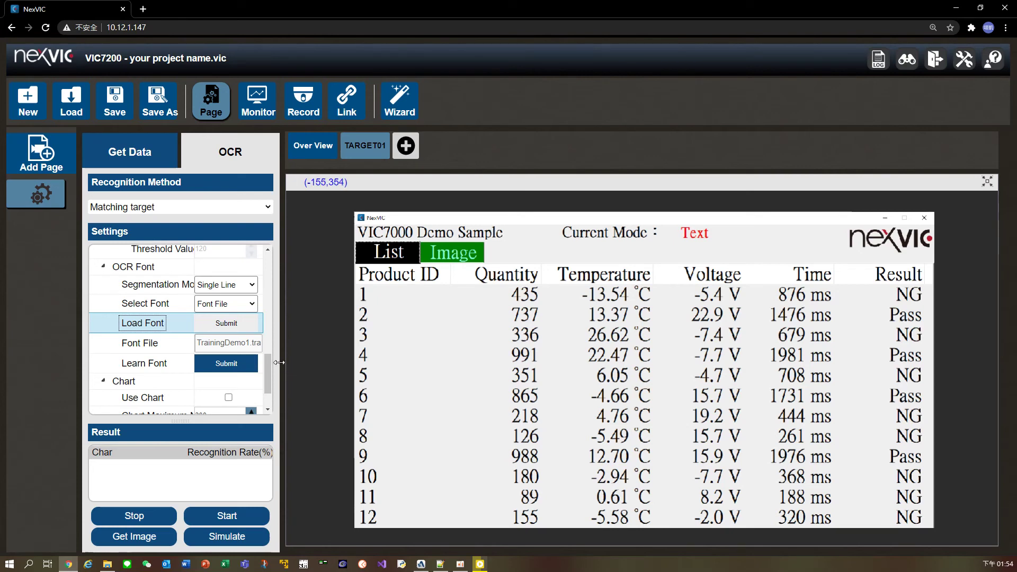
# Reopen font learning for the loaded font and set the edited page's threshold method to None.
pyautogui.click(253, 360)
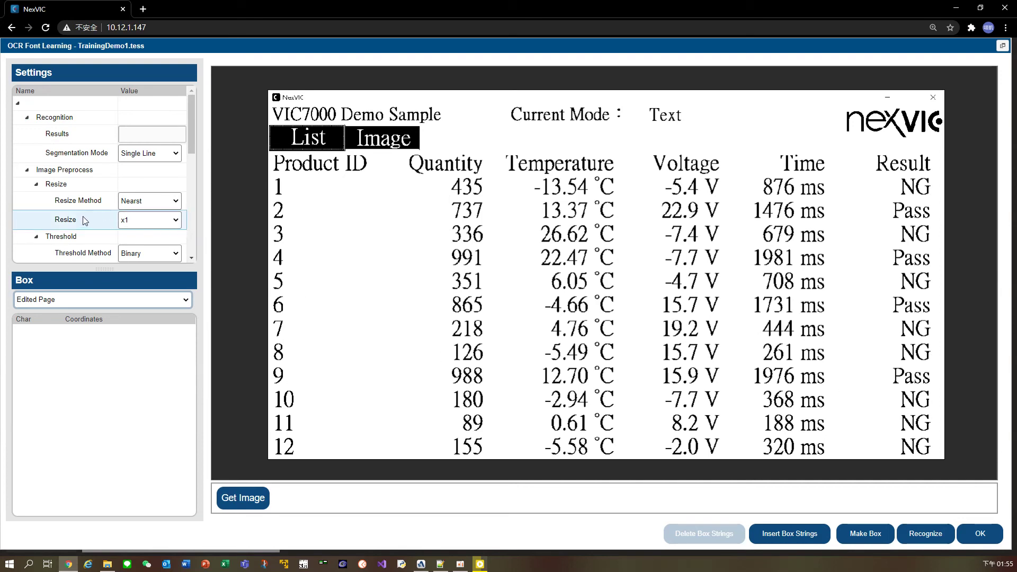
pyautogui.scroll(-1, 85, 220)
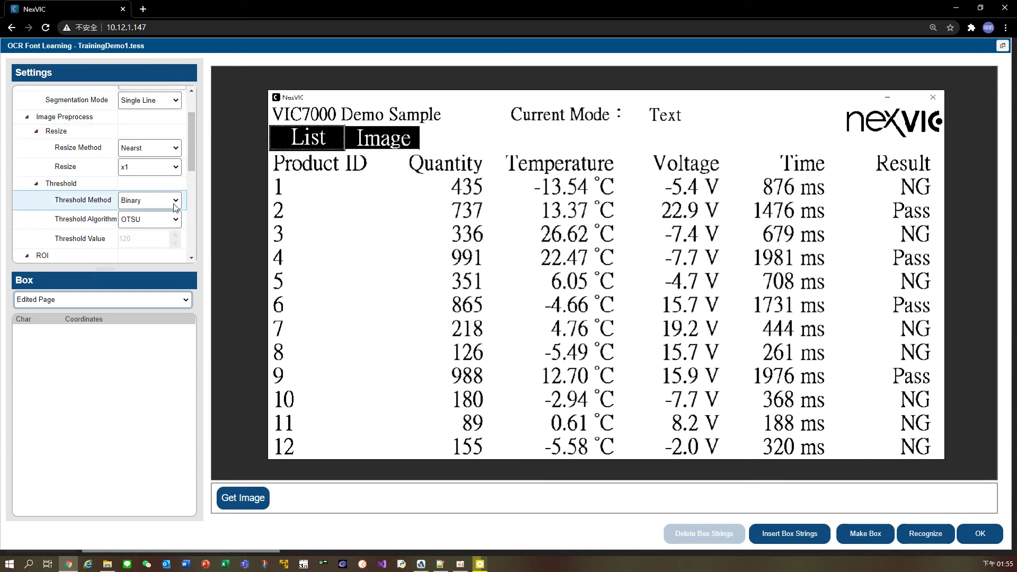
pyautogui.click(157, 201)
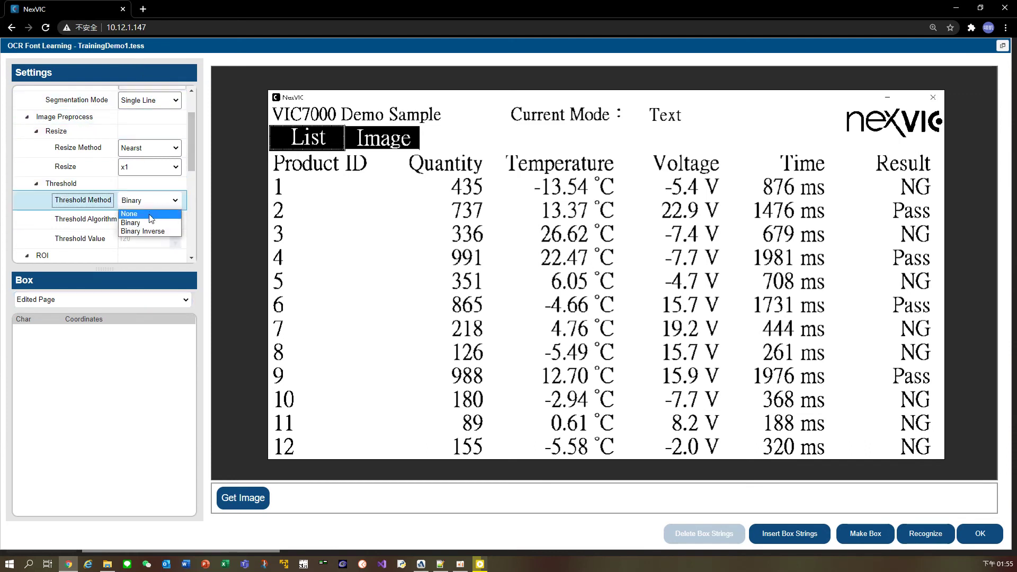
pyautogui.click(152, 214)
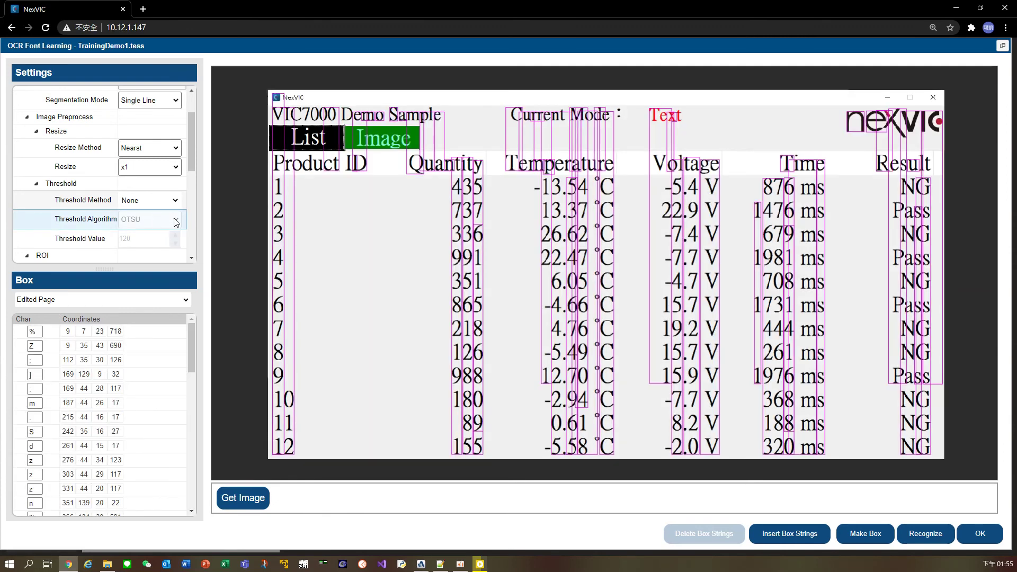
# Apply a new ROI around the -4.7 voltage of product 5 and insert its box strings into the font project.
pyautogui.rightClick(509, 274)
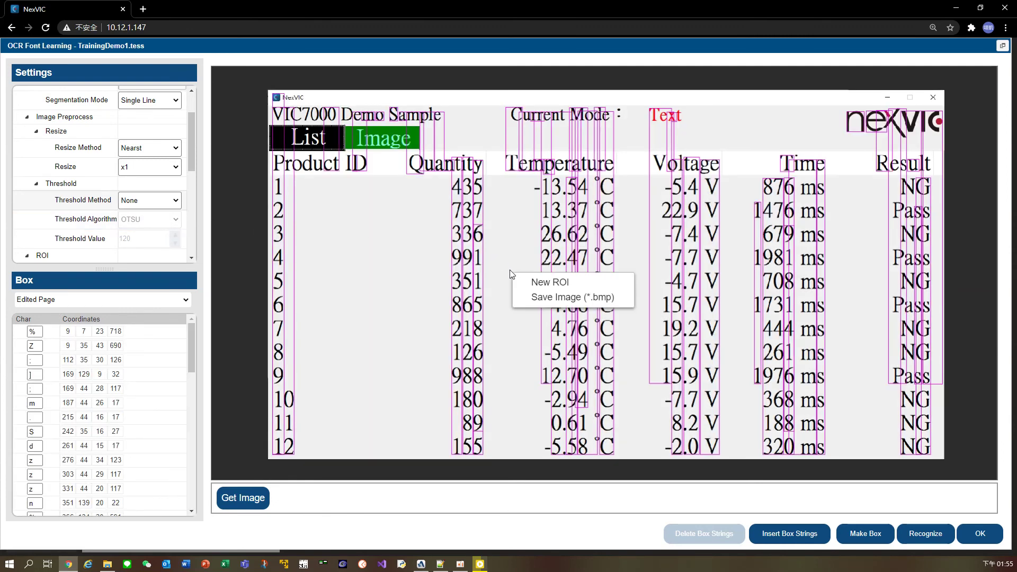
pyautogui.click(533, 283)
pyautogui.moveTo(692, 358); pyautogui.dragTo(803, 238)
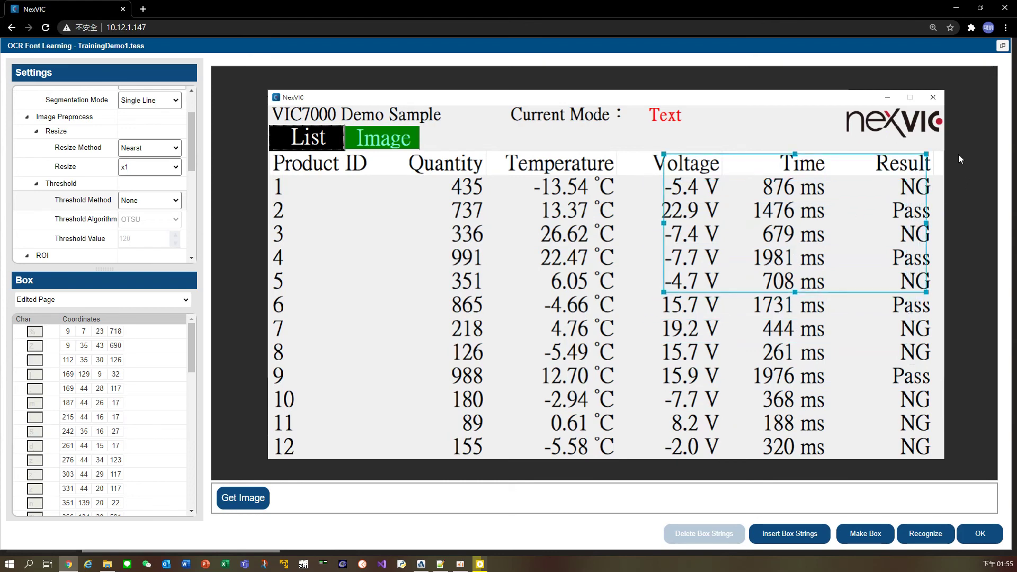
pyautogui.moveTo(928, 156); pyautogui.dragTo(700, 270)
pyautogui.scroll(5, 691, 288)
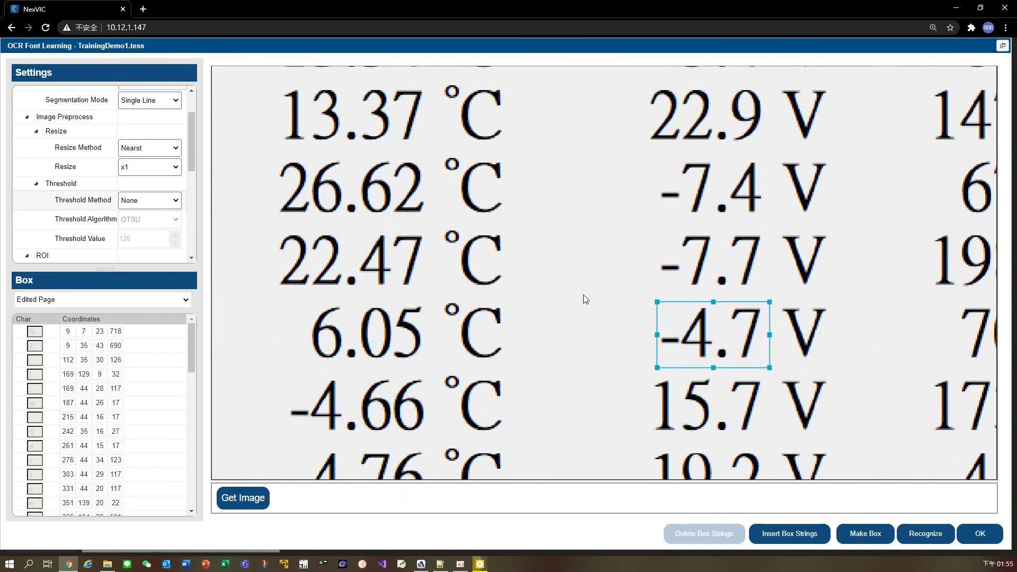
pyautogui.scroll(1, 635, 326)
pyautogui.rightClick(628, 327)
pyautogui.click(671, 335)
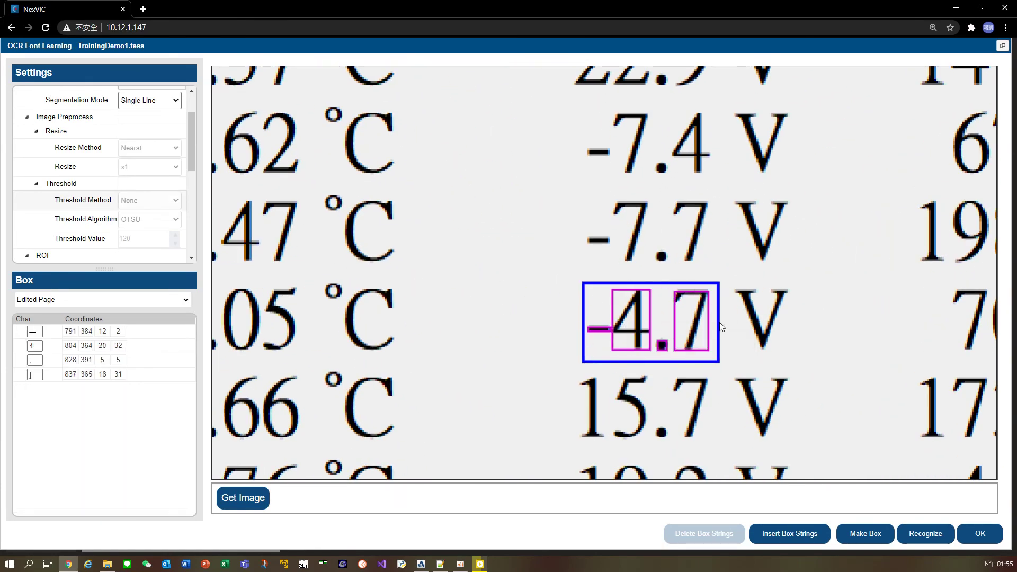
pyautogui.click(816, 535)
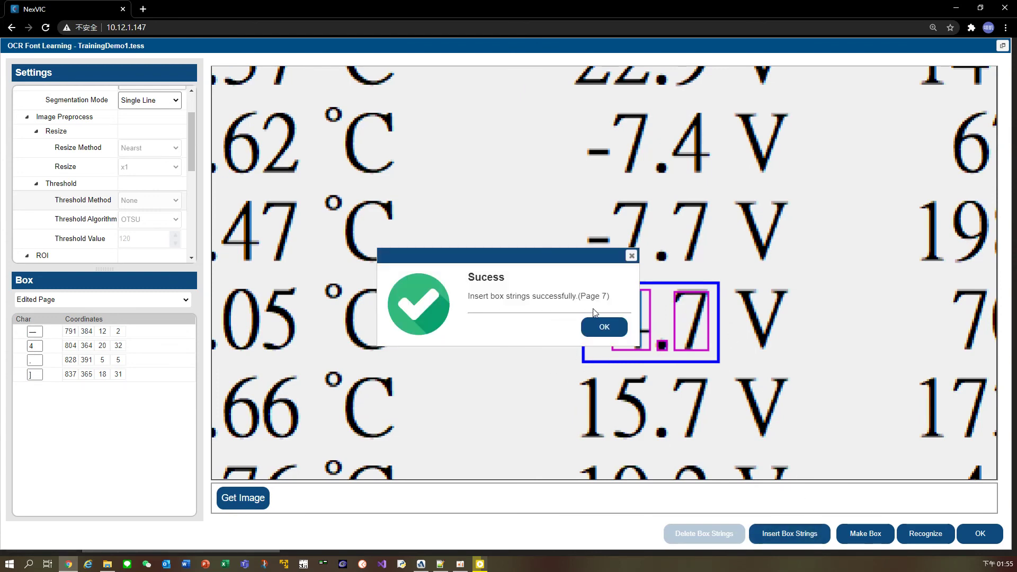
pyautogui.click(603, 329)
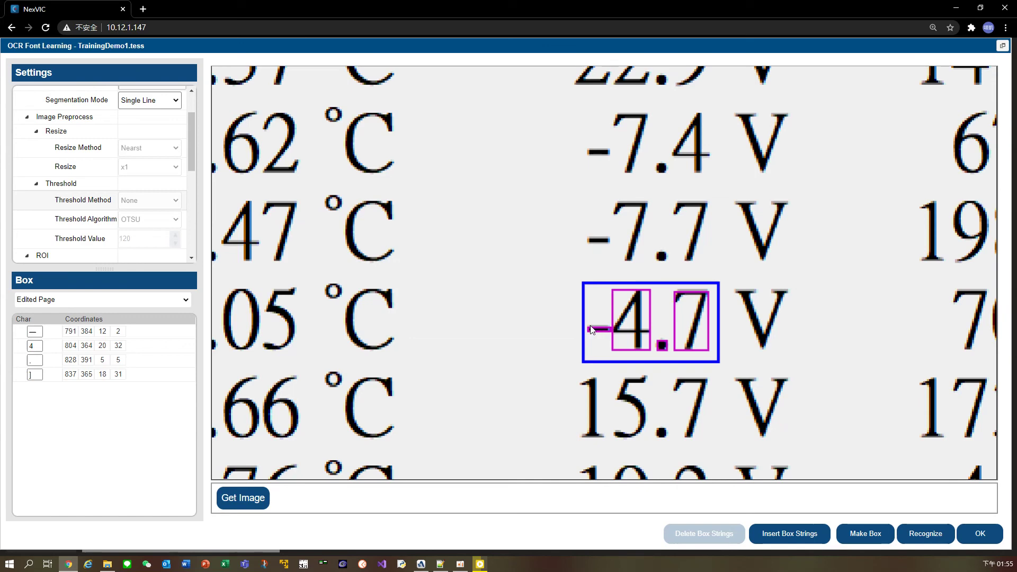
# Open stored page 7 and set its threshold method to Binary and threshold algorithm to None.
pyautogui.click(187, 300)
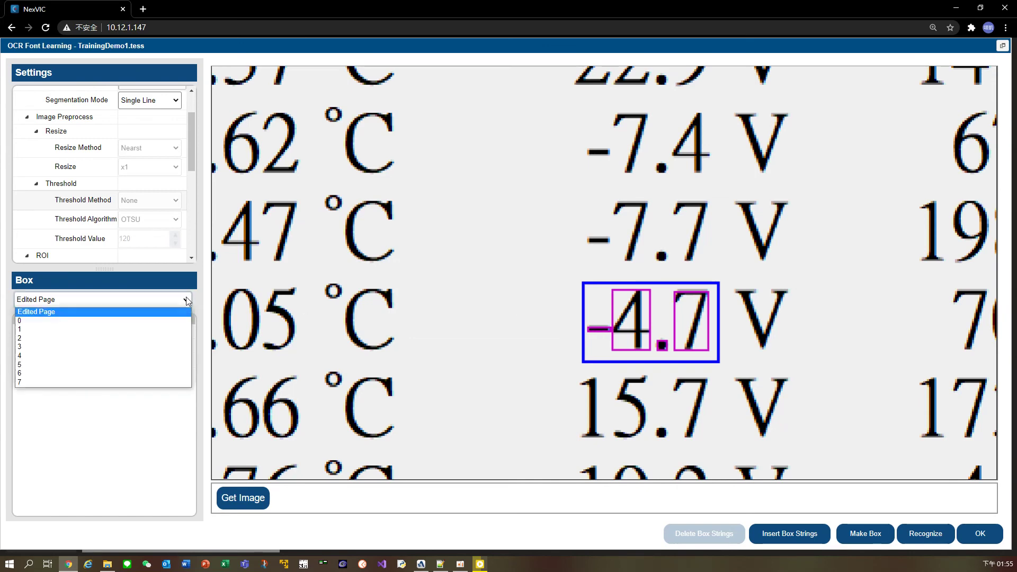
pyautogui.click(129, 382)
pyautogui.scroll(10, 629, 311)
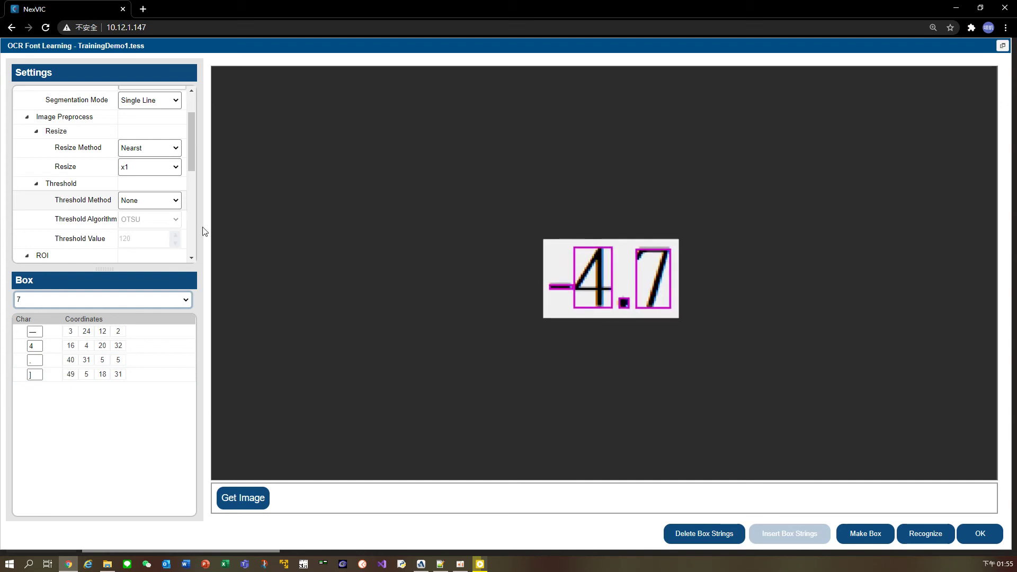
pyautogui.click(149, 204)
pyautogui.click(148, 218)
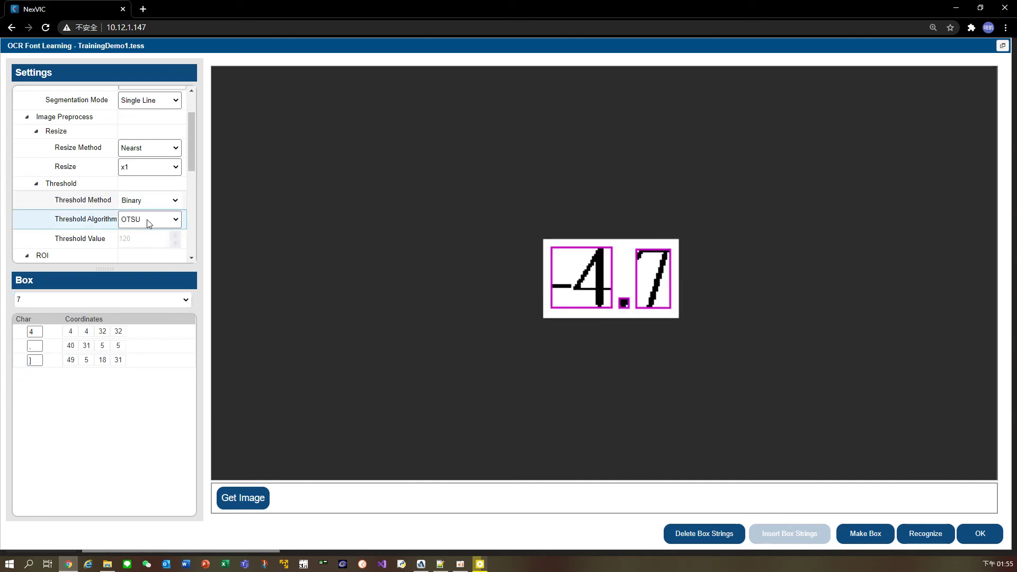
pyautogui.click(148, 222)
pyautogui.click(149, 233)
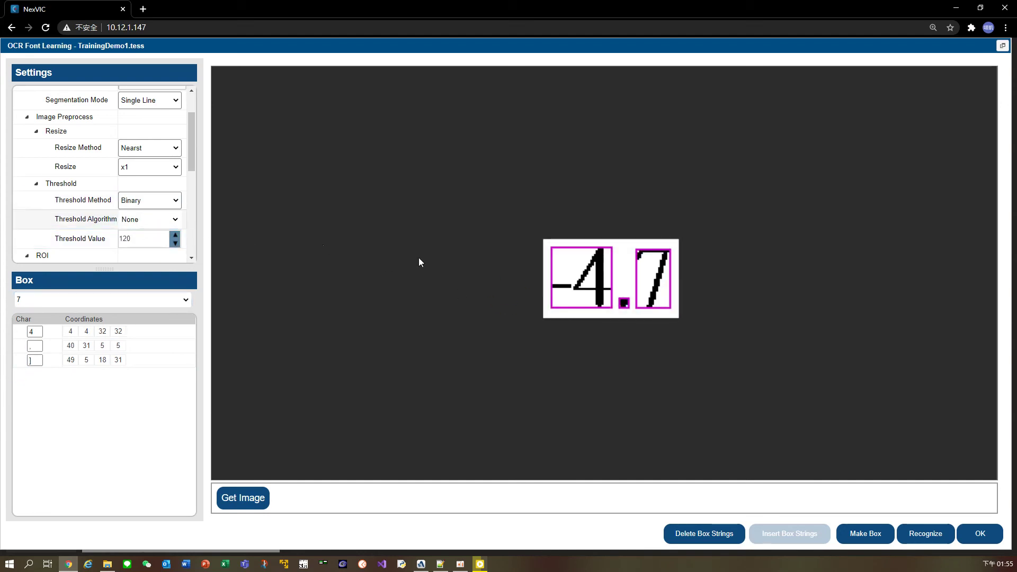
# Add a character box to page 7's image and size it to enclose the minus sign before the 4.
pyautogui.scroll(6, 536, 295)
pyautogui.scroll(2, 519, 292)
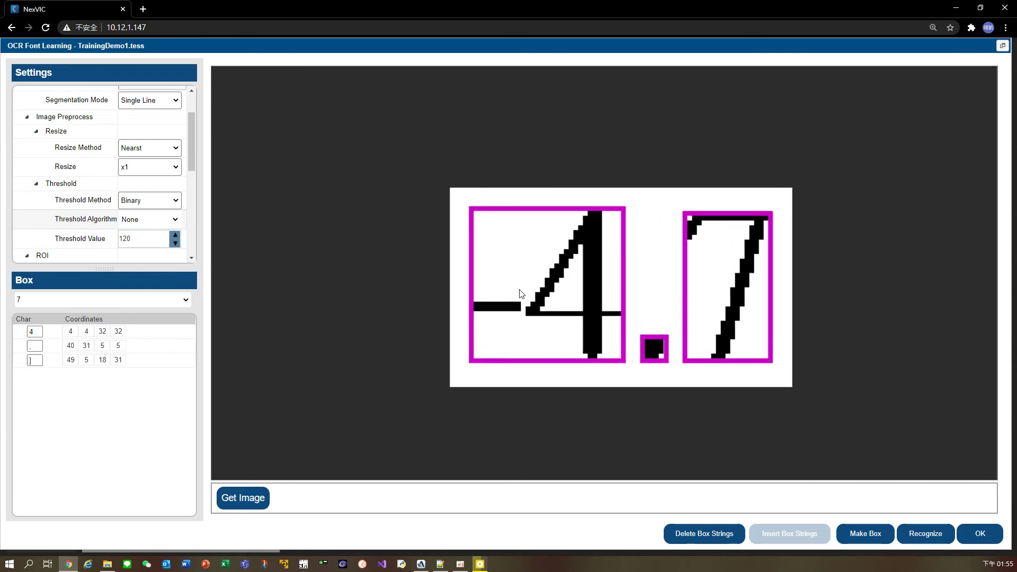
pyautogui.click(485, 286)
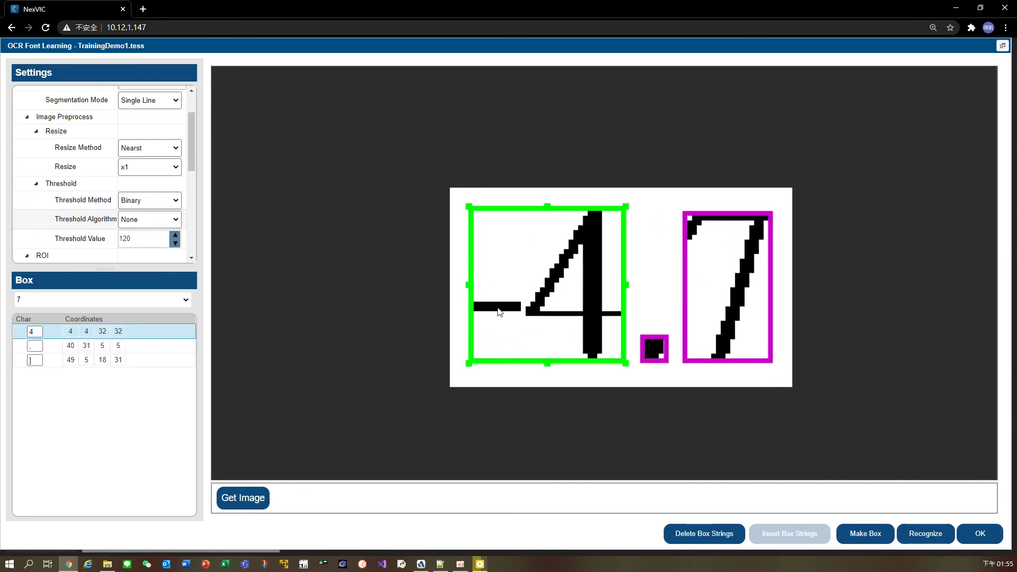
pyautogui.rightClick(473, 303)
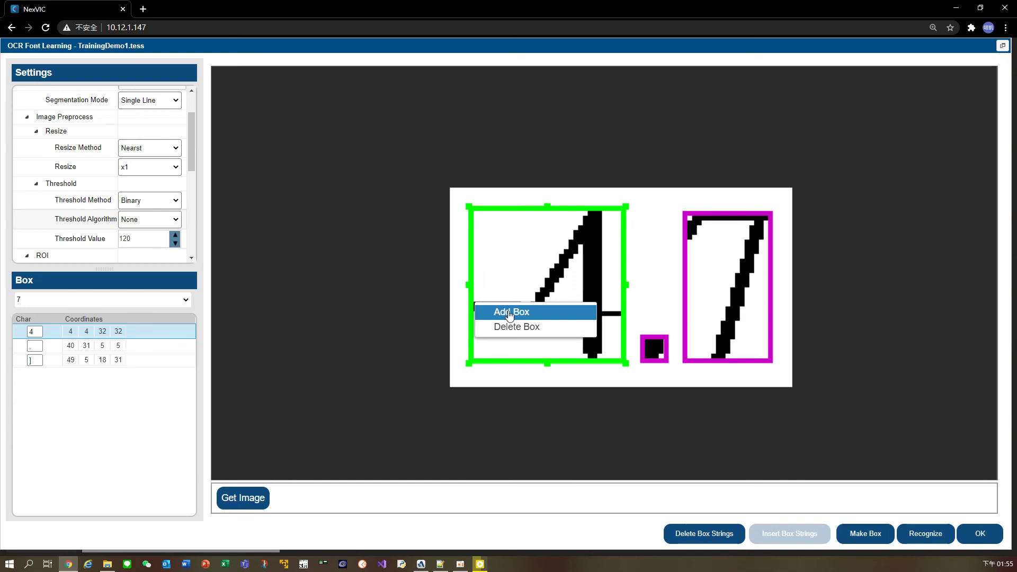
pyautogui.click(508, 313)
pyautogui.moveTo(619, 210); pyautogui.dragTo(522, 298)
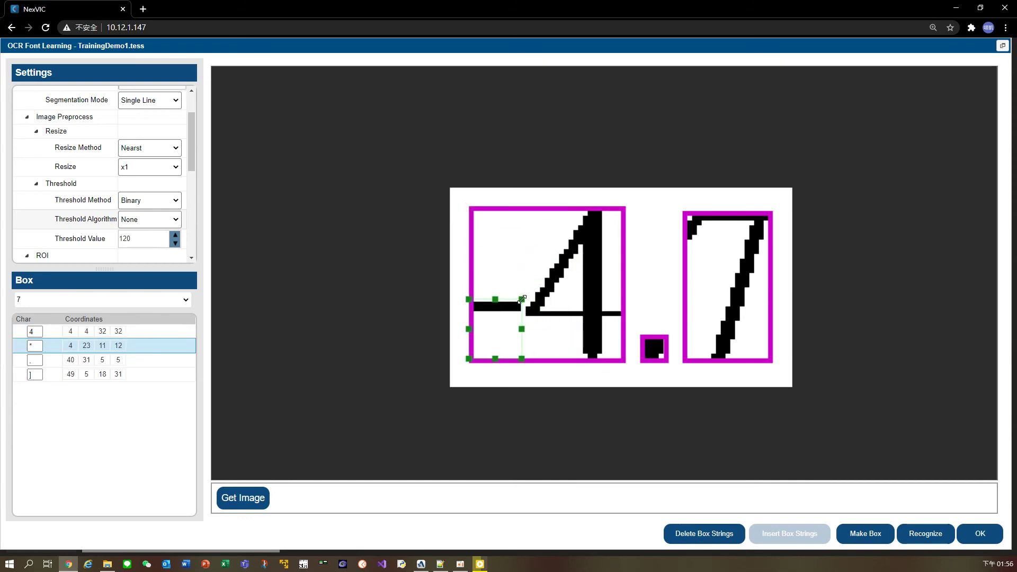
pyautogui.moveTo(522, 358); pyautogui.dragTo(520, 313)
# Narrow the 4's box to 15, 4, 20, 32 so it excludes the minus sign, and tighten the minus box to 3, 24, 11, 2.
pyautogui.scroll(3, 520, 313)
pyautogui.click(540, 292)
pyautogui.scroll(1, 647, 261)
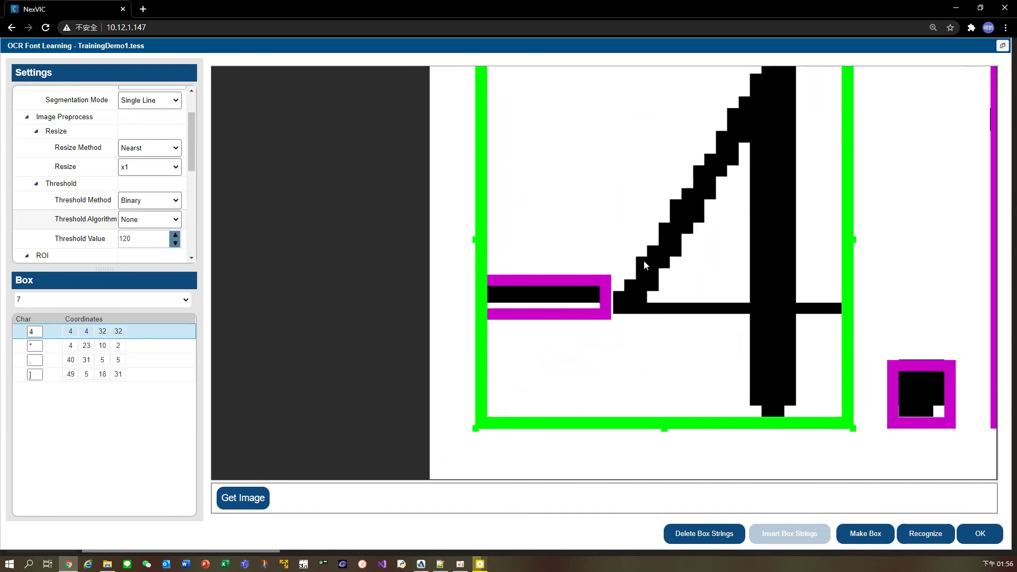
pyautogui.moveTo(477, 237); pyautogui.dragTo(614, 266)
pyautogui.click(548, 317)
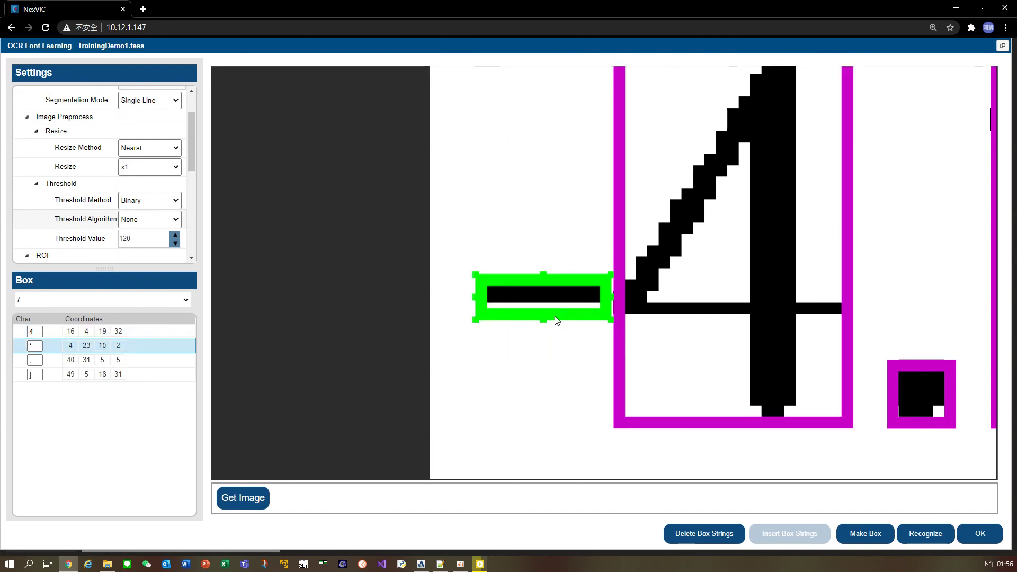
pyautogui.moveTo(611, 321); pyautogui.dragTo(602, 279)
pyautogui.click(616, 254)
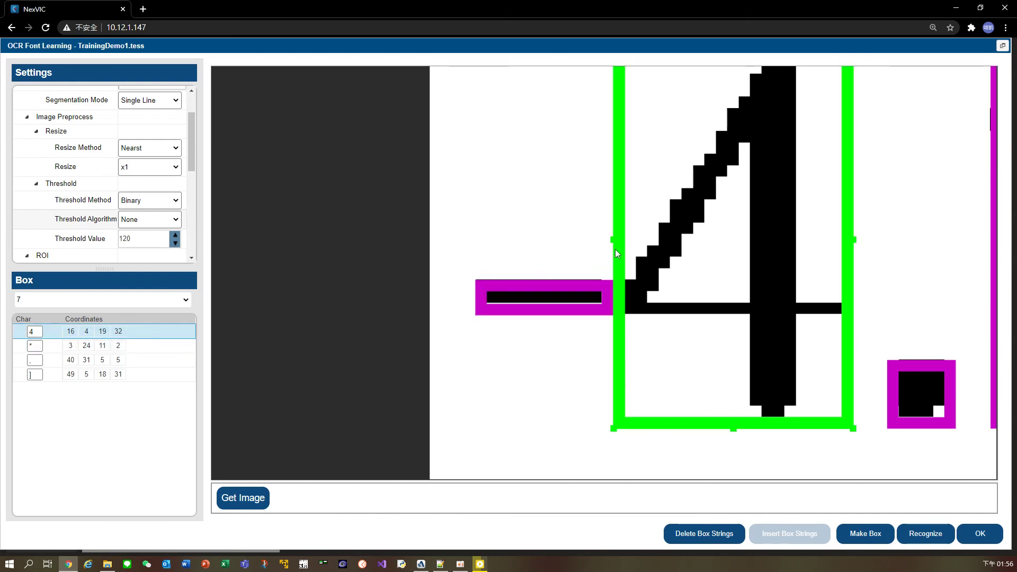
pyautogui.moveTo(615, 239); pyautogui.dragTo(611, 241)
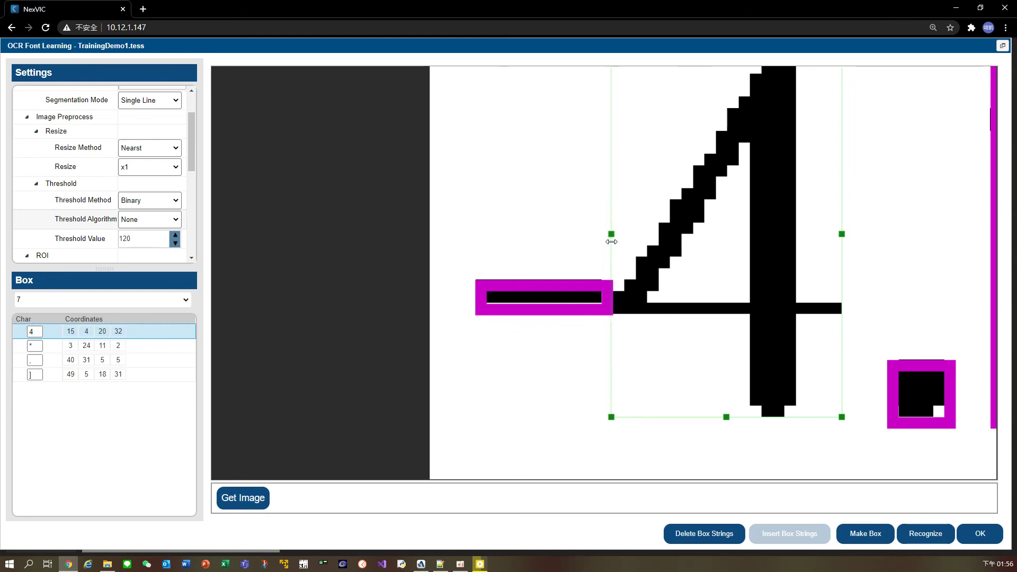
# Label the minus sign's box "-" and the last digit's box "7", and run recognition on the page.
pyautogui.scroll(-5, 726, 278)
pyautogui.click(129, 345)
pyautogui.moveTo(36, 345); pyautogui.dragTo(3, 347)
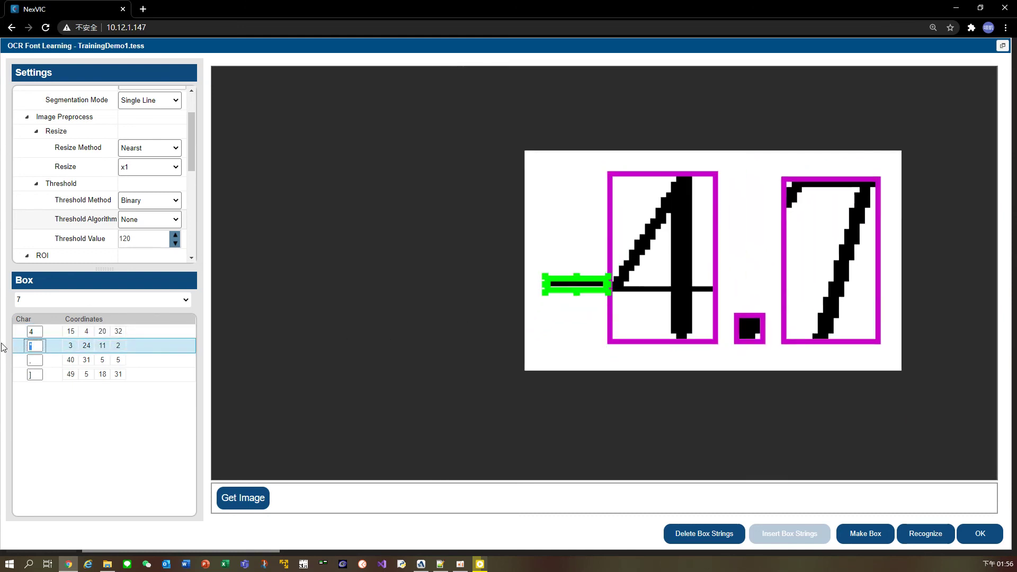
pyautogui.write('-')
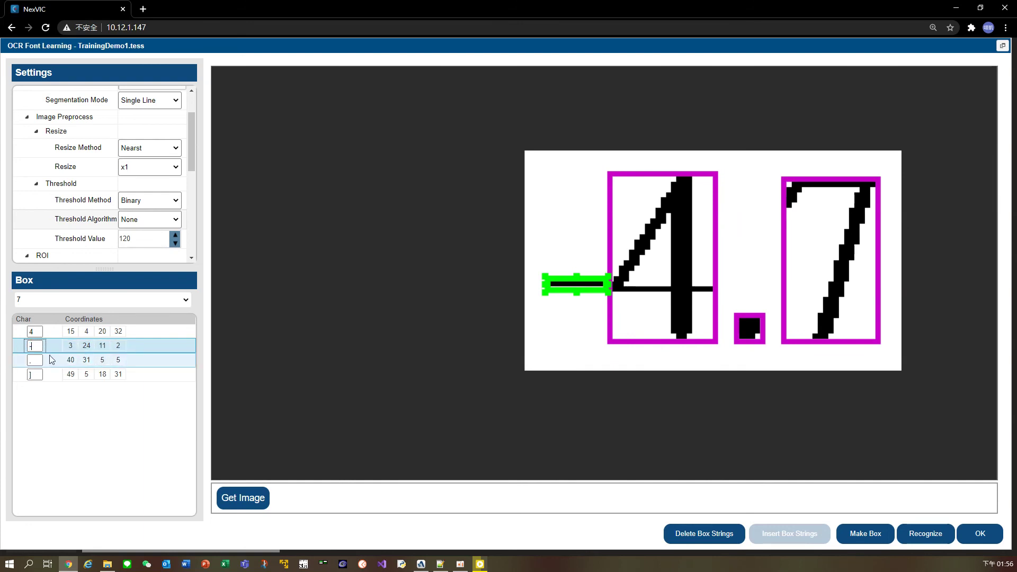
pyautogui.doubleClick(41, 361)
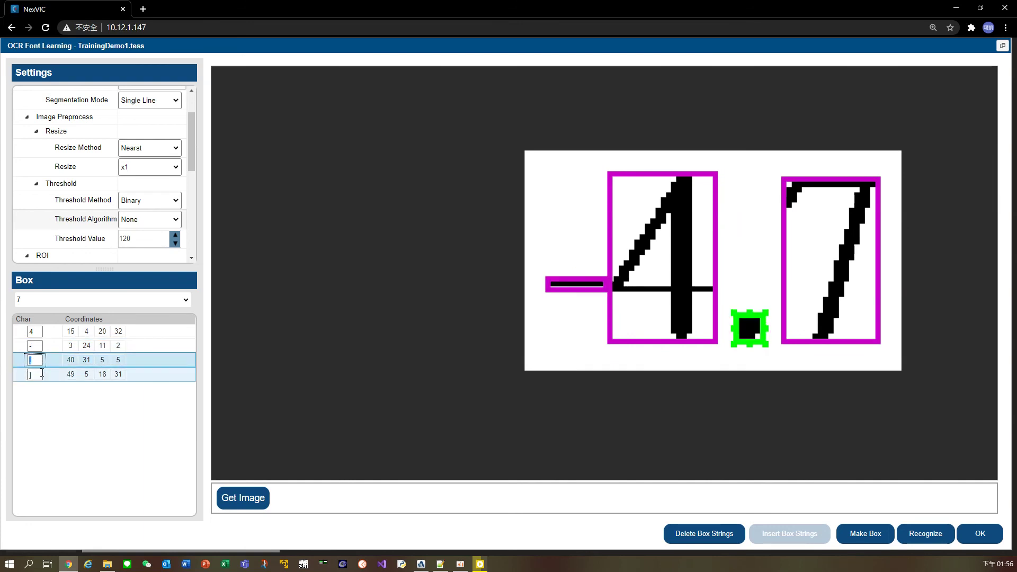
pyautogui.moveTo(36, 376); pyautogui.dragTo(2, 370)
pyautogui.write('7')
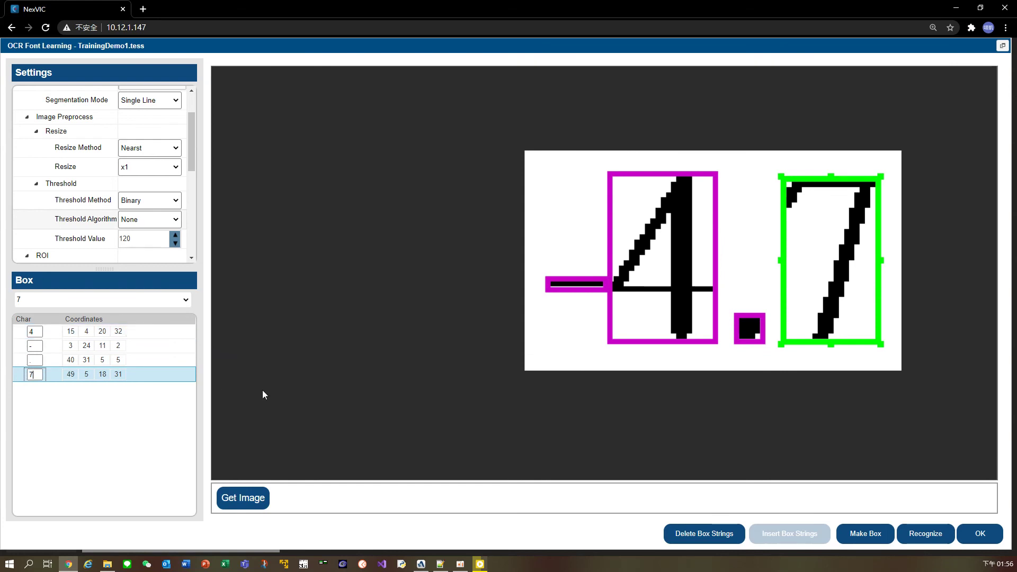
pyautogui.click(329, 391)
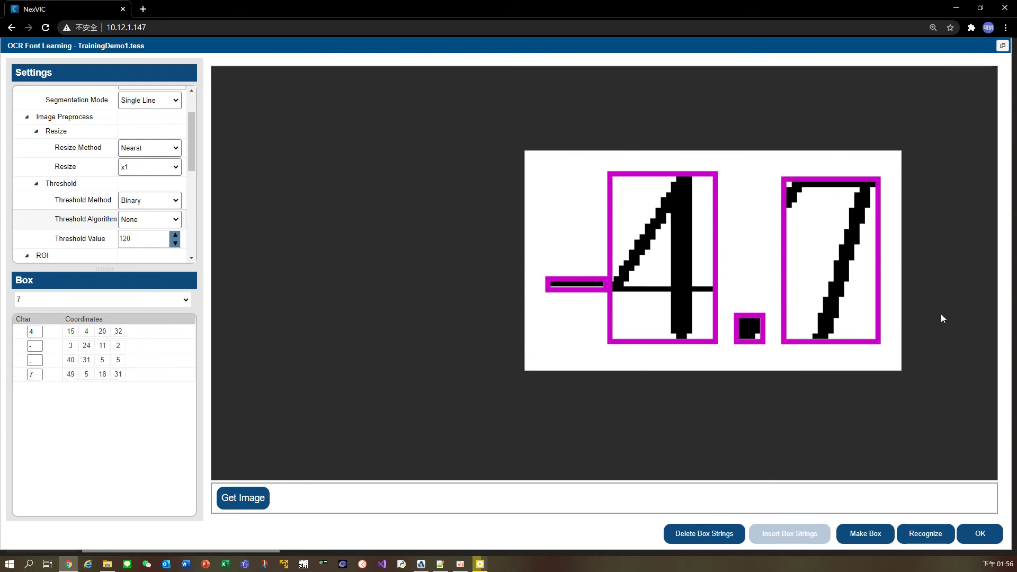
pyautogui.click(917, 535)
pyautogui.scroll(1, 61, 203)
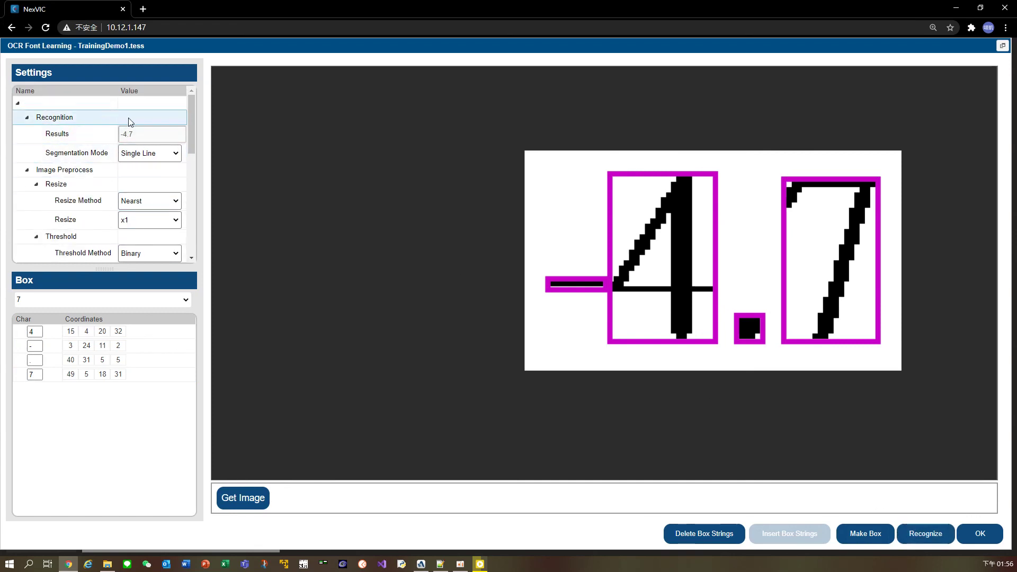
# Generate the font under the name TrainingDemo1 and close font learning, discarding the font project.
pyautogui.moveTo(192, 125); pyautogui.dragTo(182, 240)
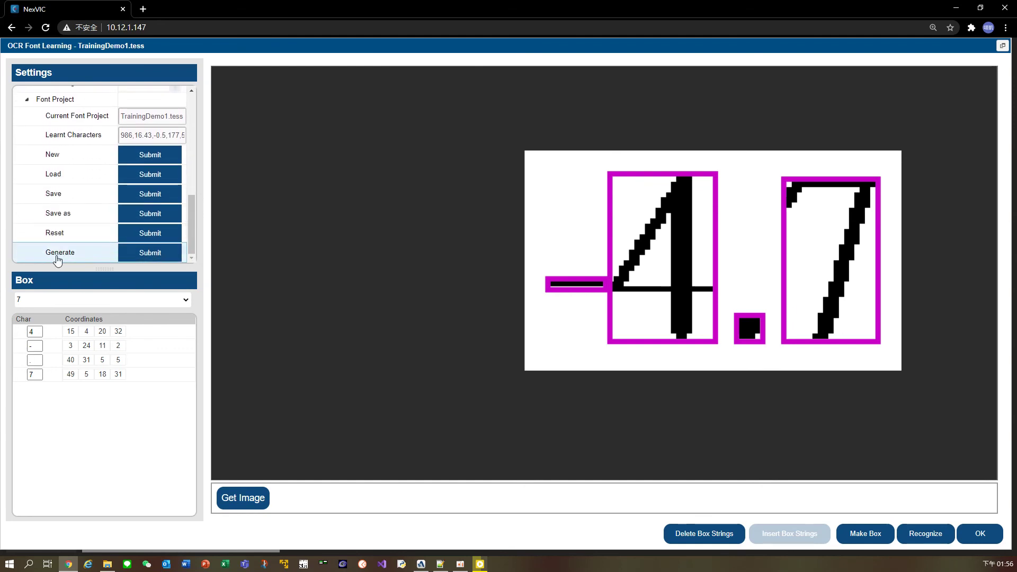
pyautogui.click(141, 261)
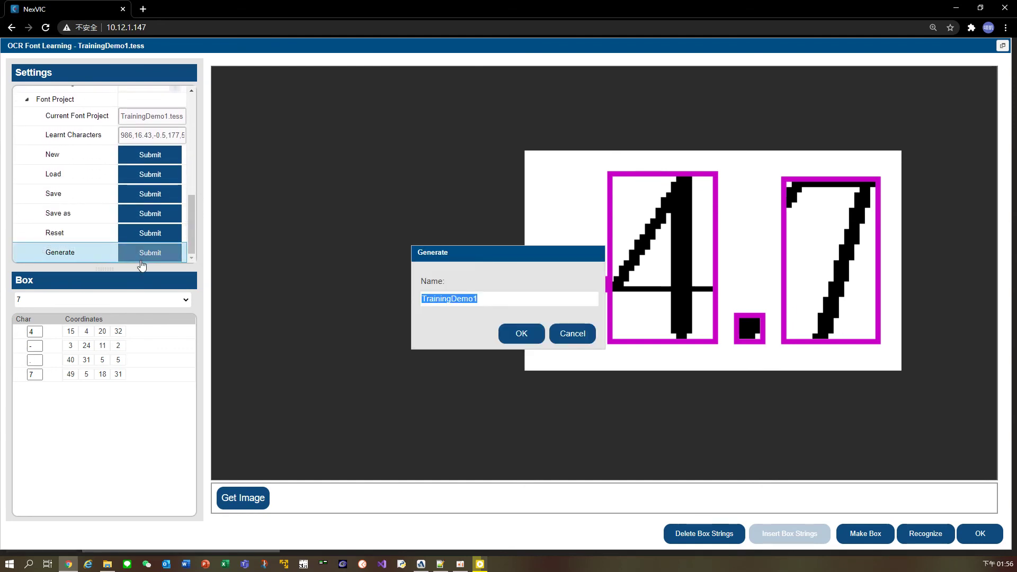
pyautogui.click(529, 341)
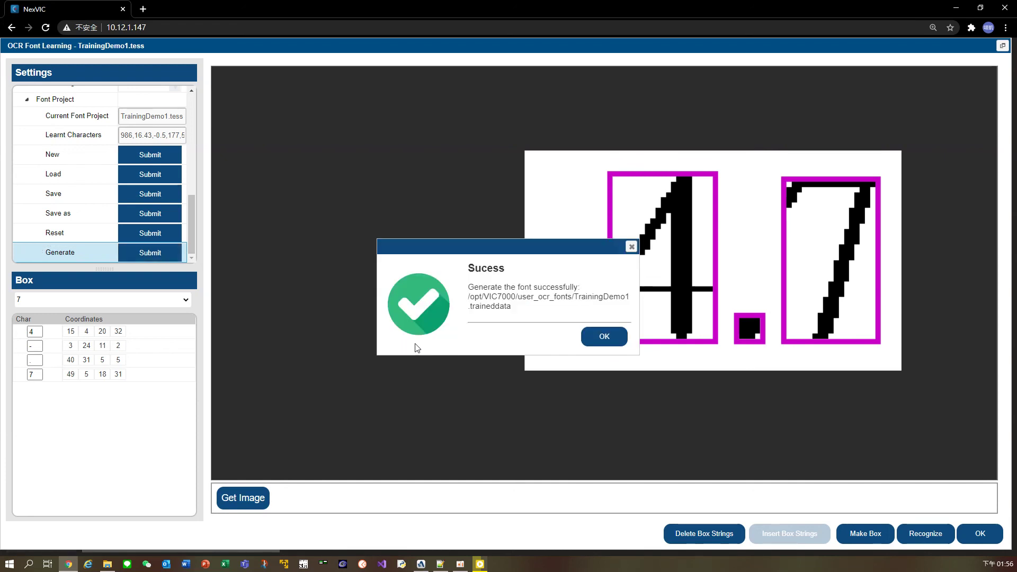
pyautogui.click(610, 343)
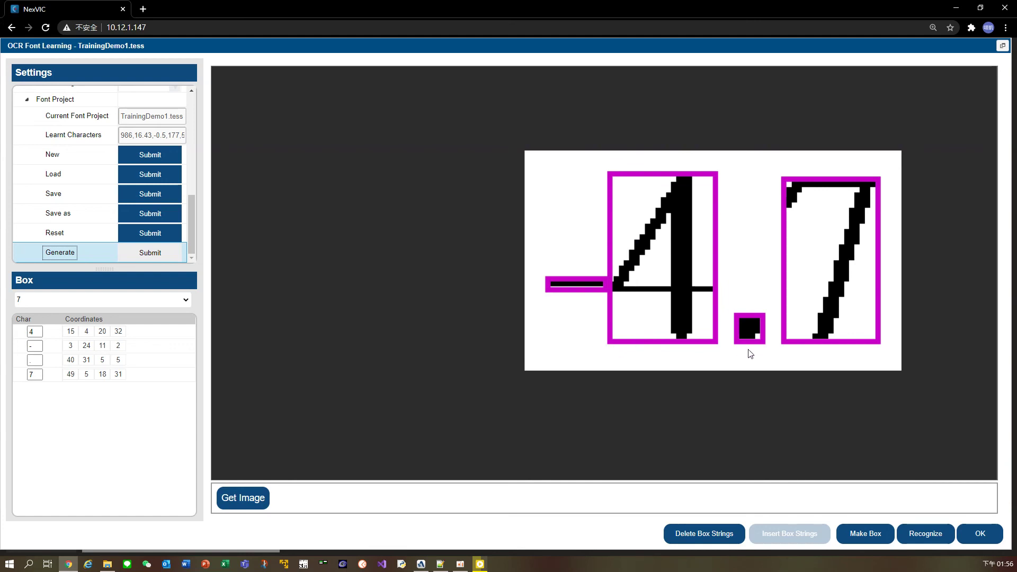
pyautogui.click(977, 532)
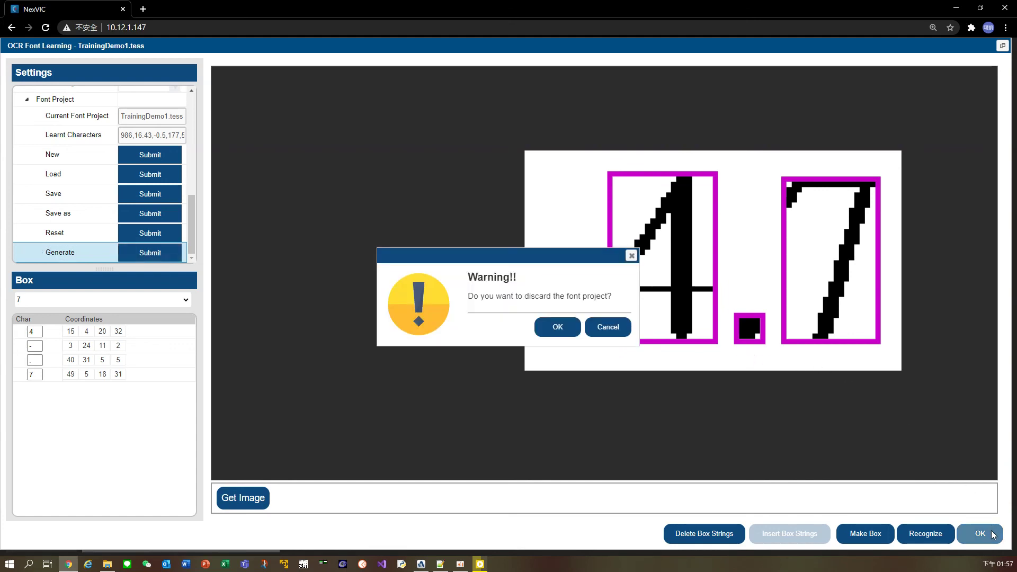
pyautogui.click(557, 326)
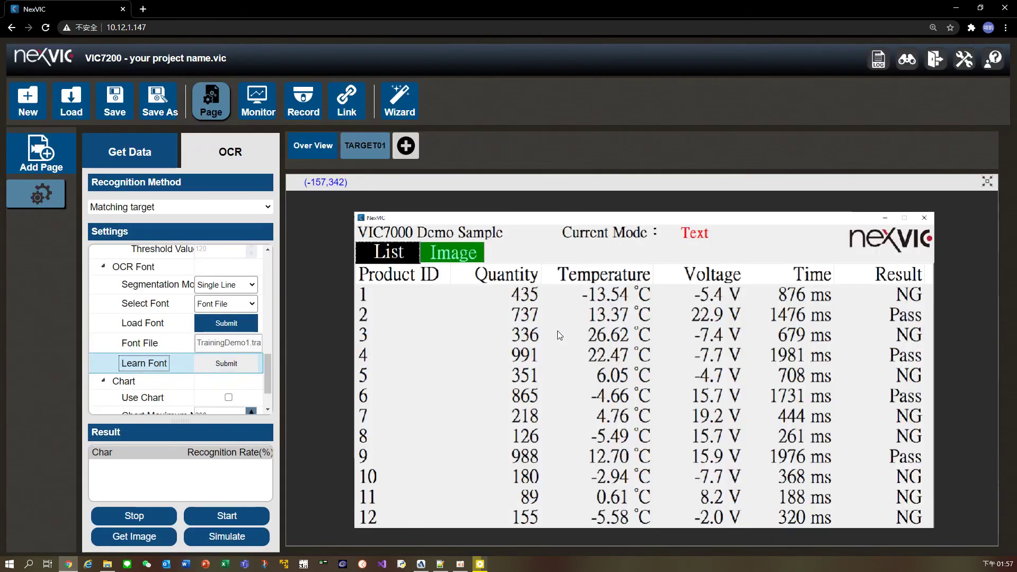